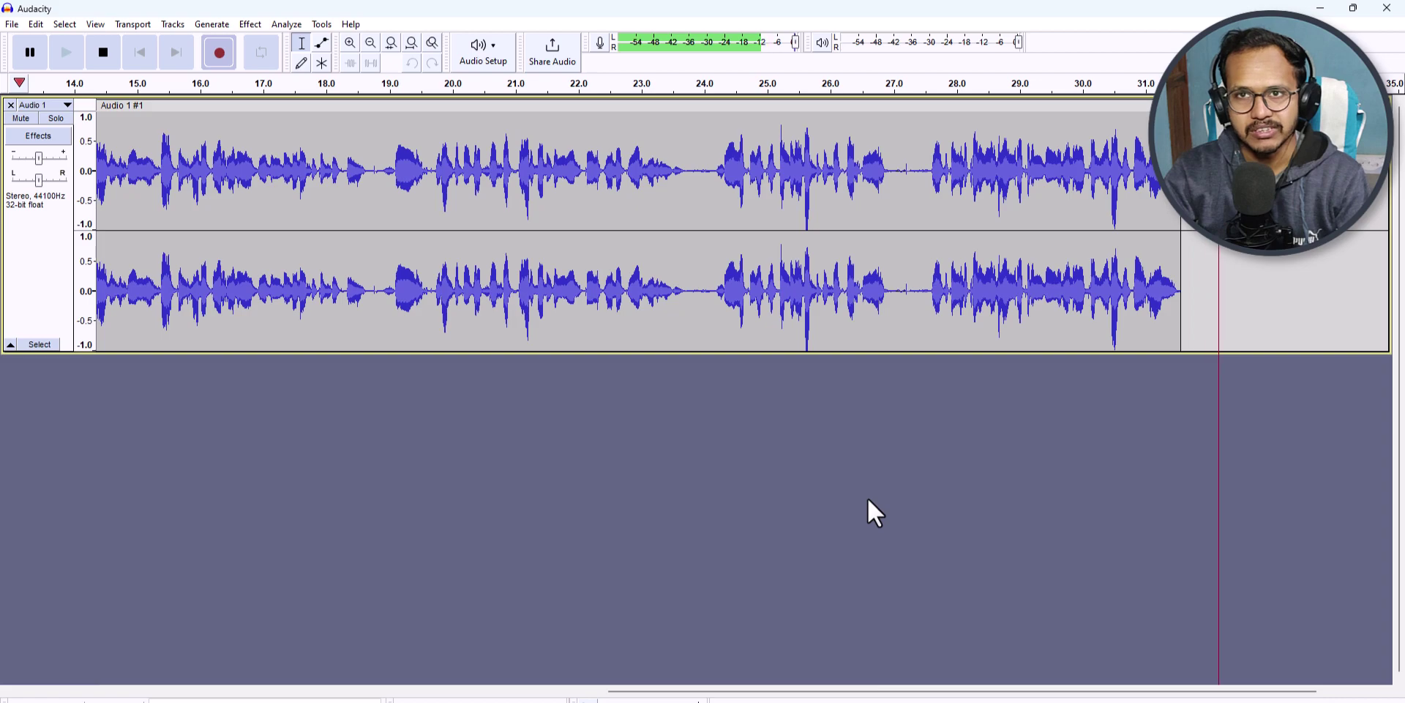
Stop recording and scroll back to the start of the roughly 32-second stereo voice track
key("space")
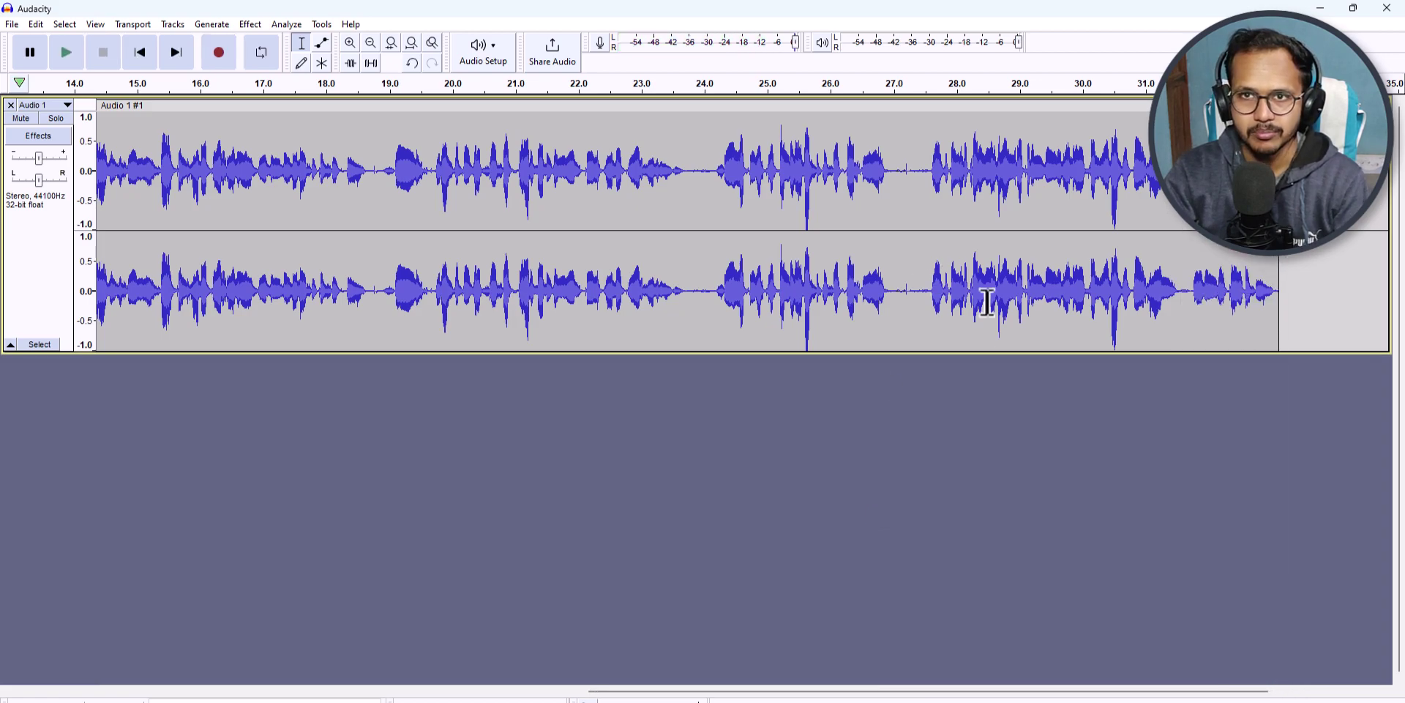
left_click_drag(637, 688, 134, 690)
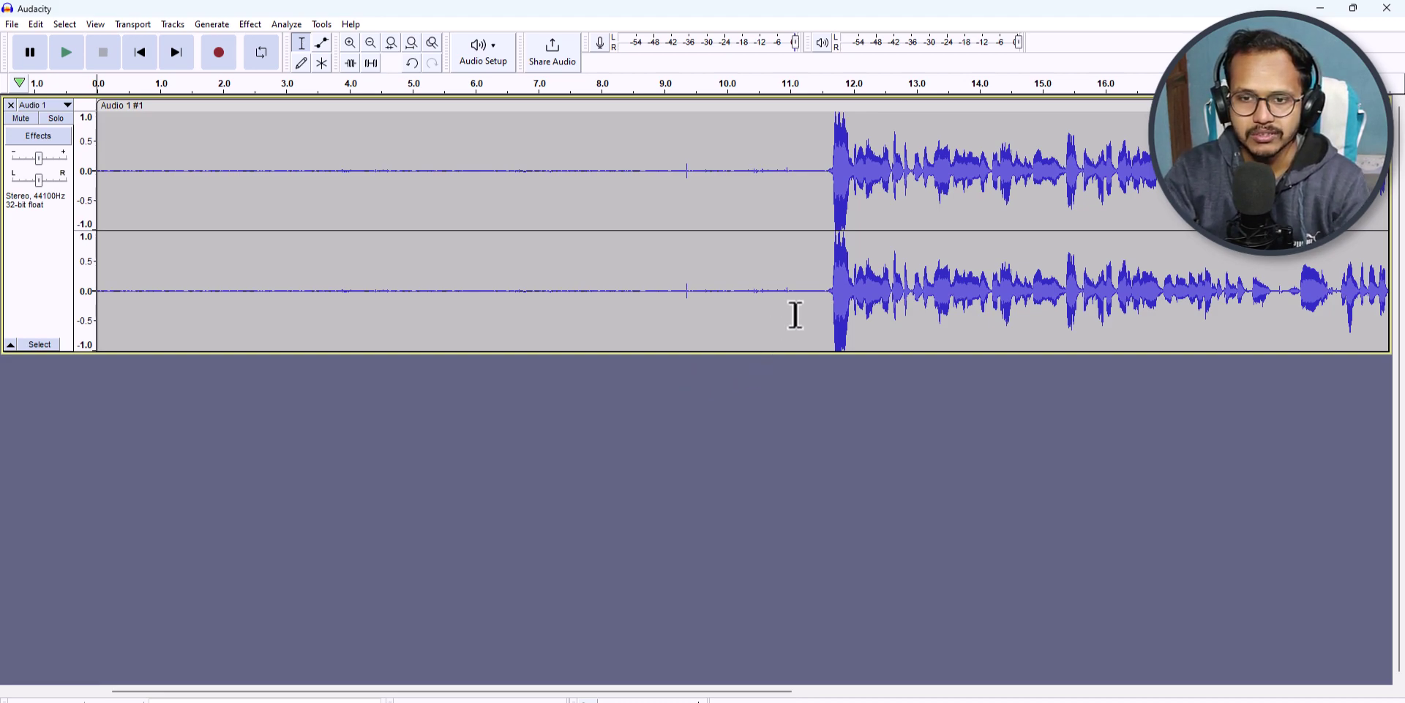
Select the silent stretch around 9–11 s and get a noise profile in Noise Reduction
left_click_drag(811, 298, 94, 311)
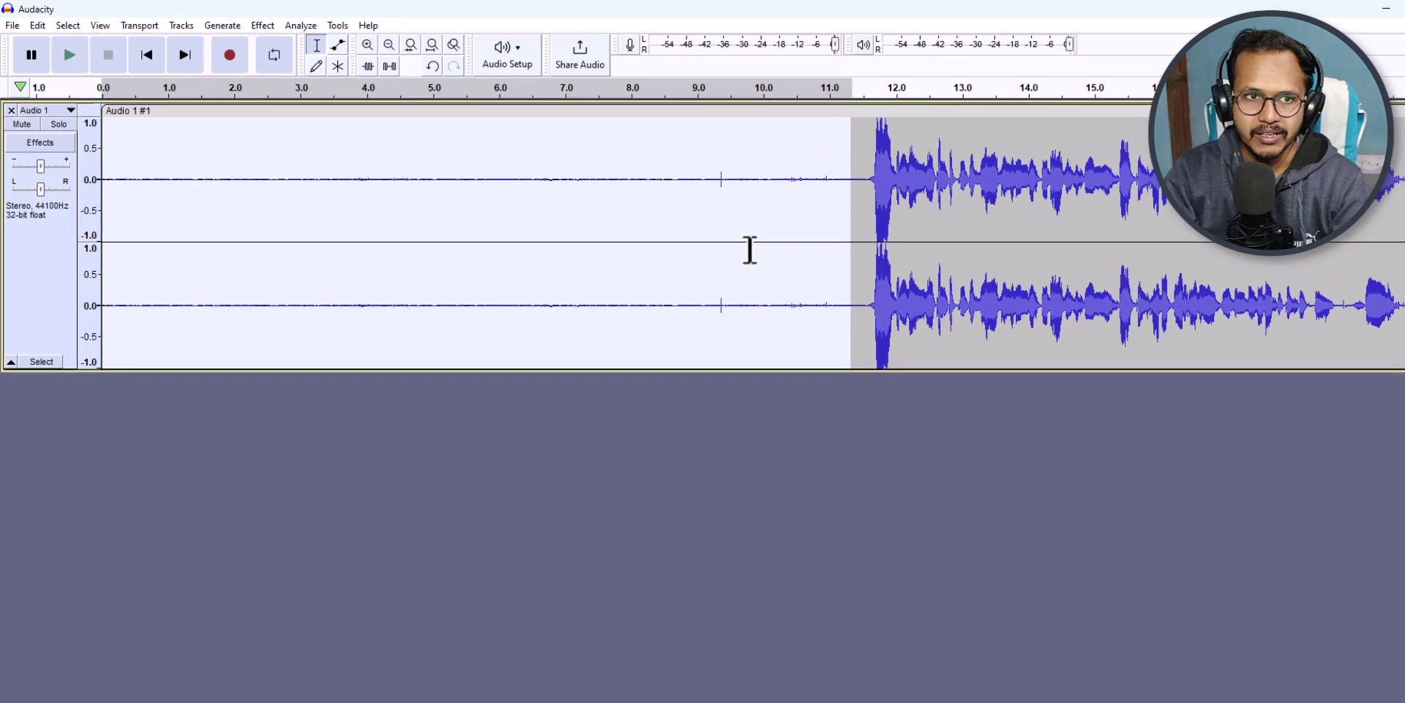
left_click(339, 33)
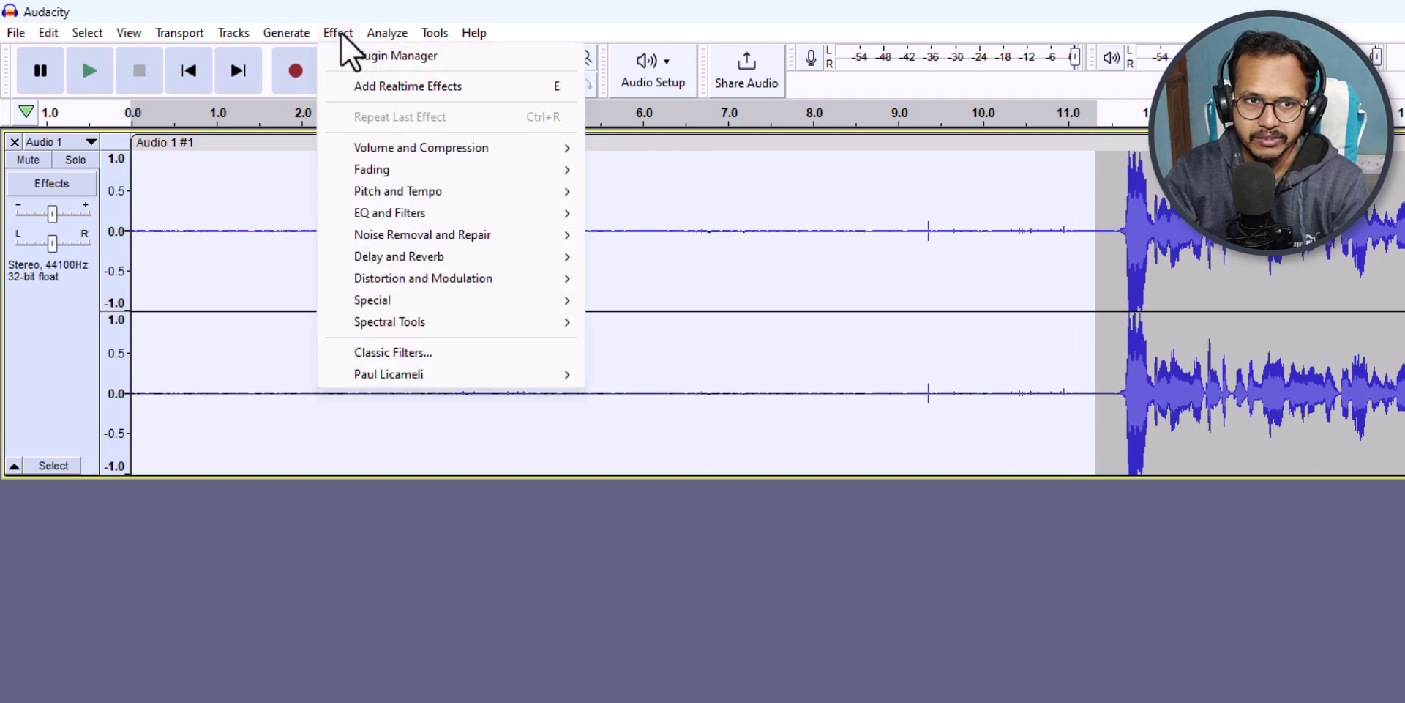
mouse_move(430, 150)
mouse_move(432, 238)
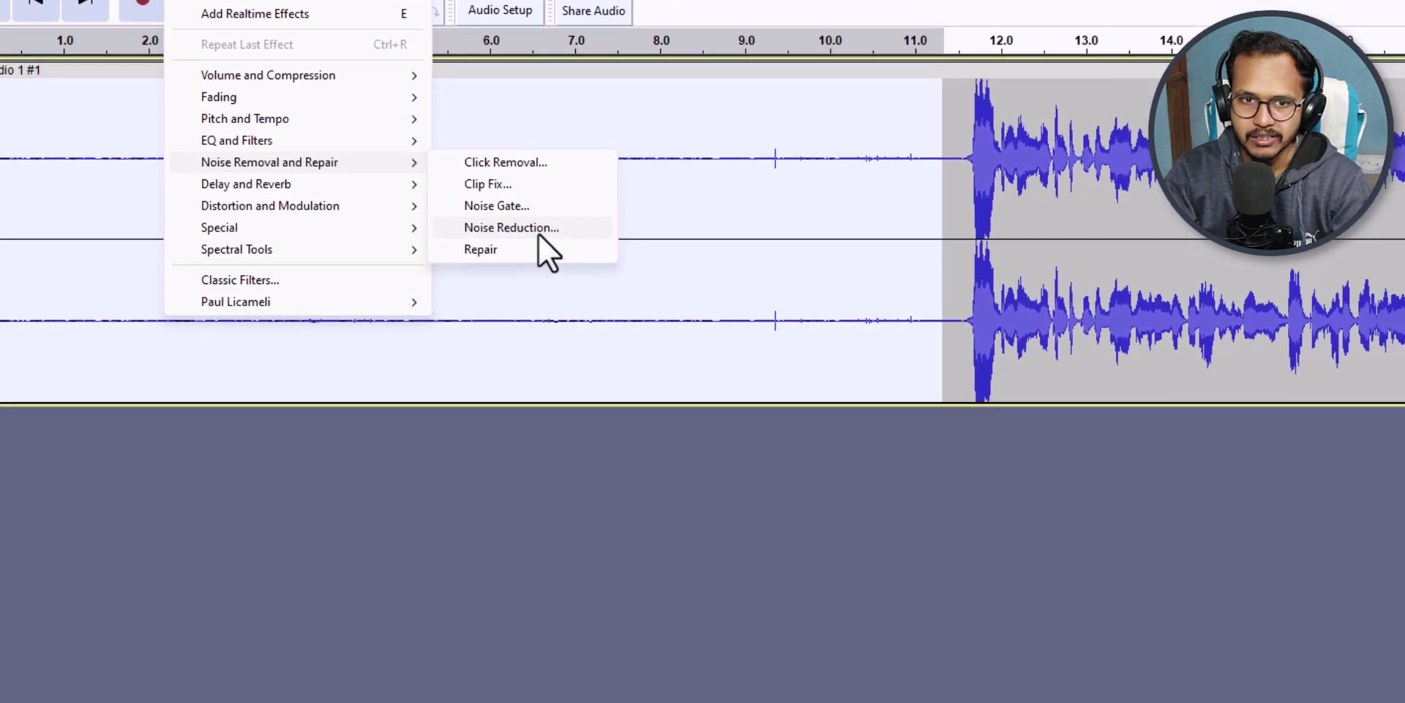
left_click(690, 301)
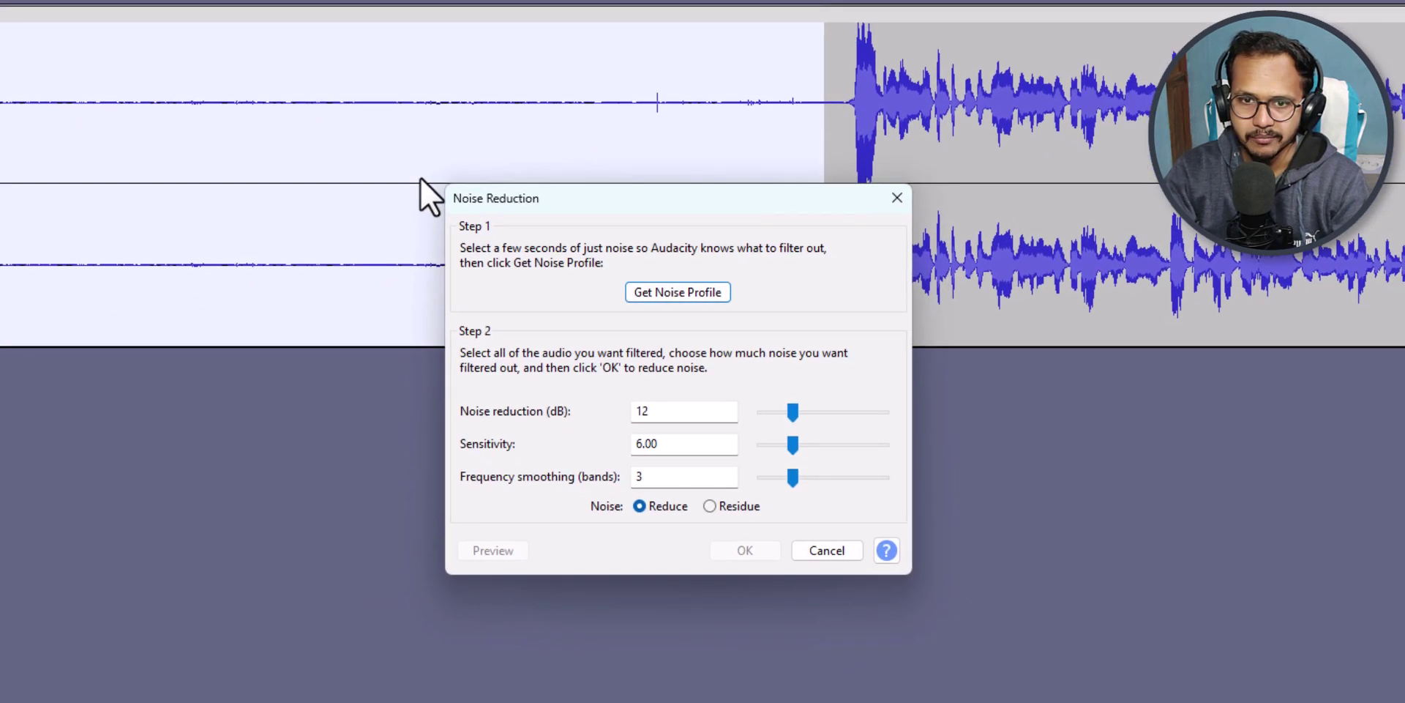
left_click(696, 296)
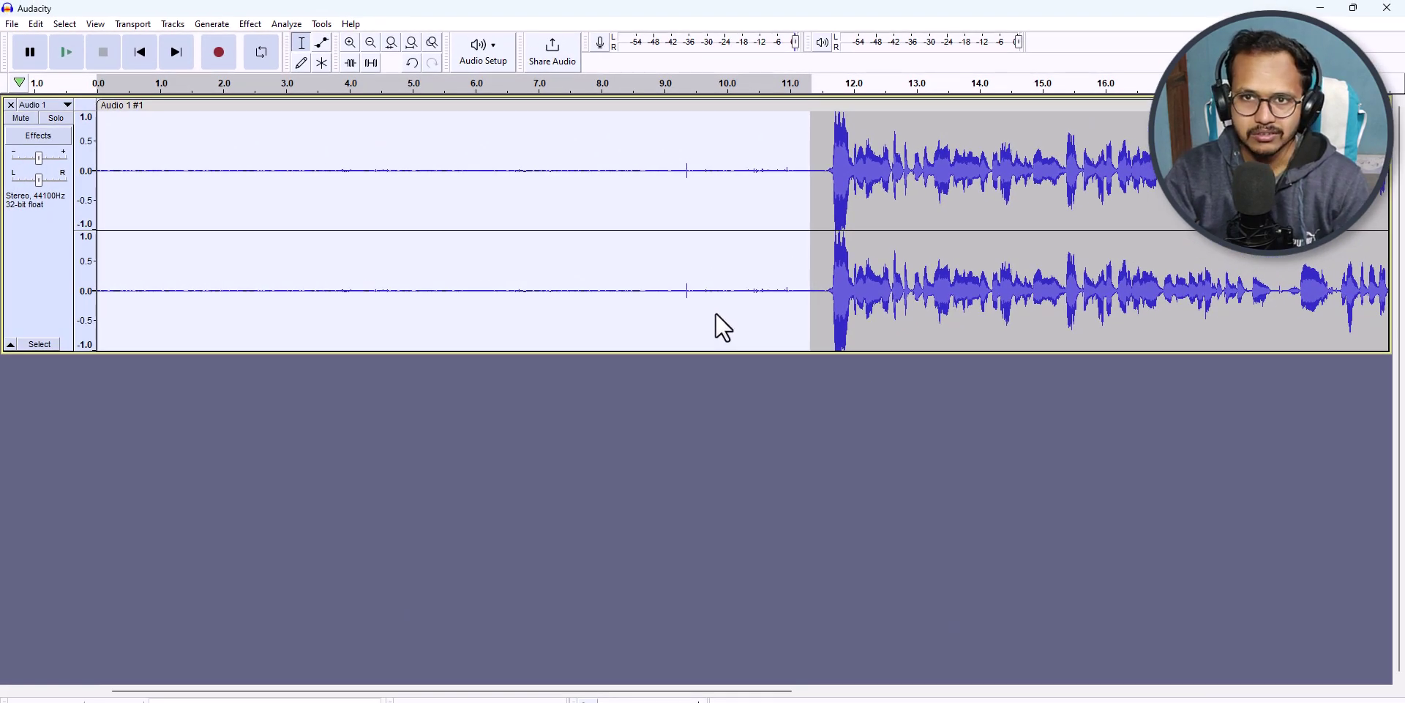
Deselect and apply Noise Reduction at 12 dB, sensitivity 6.00, 3-band smoothing to the whole track
key("ctrl+shift+a")
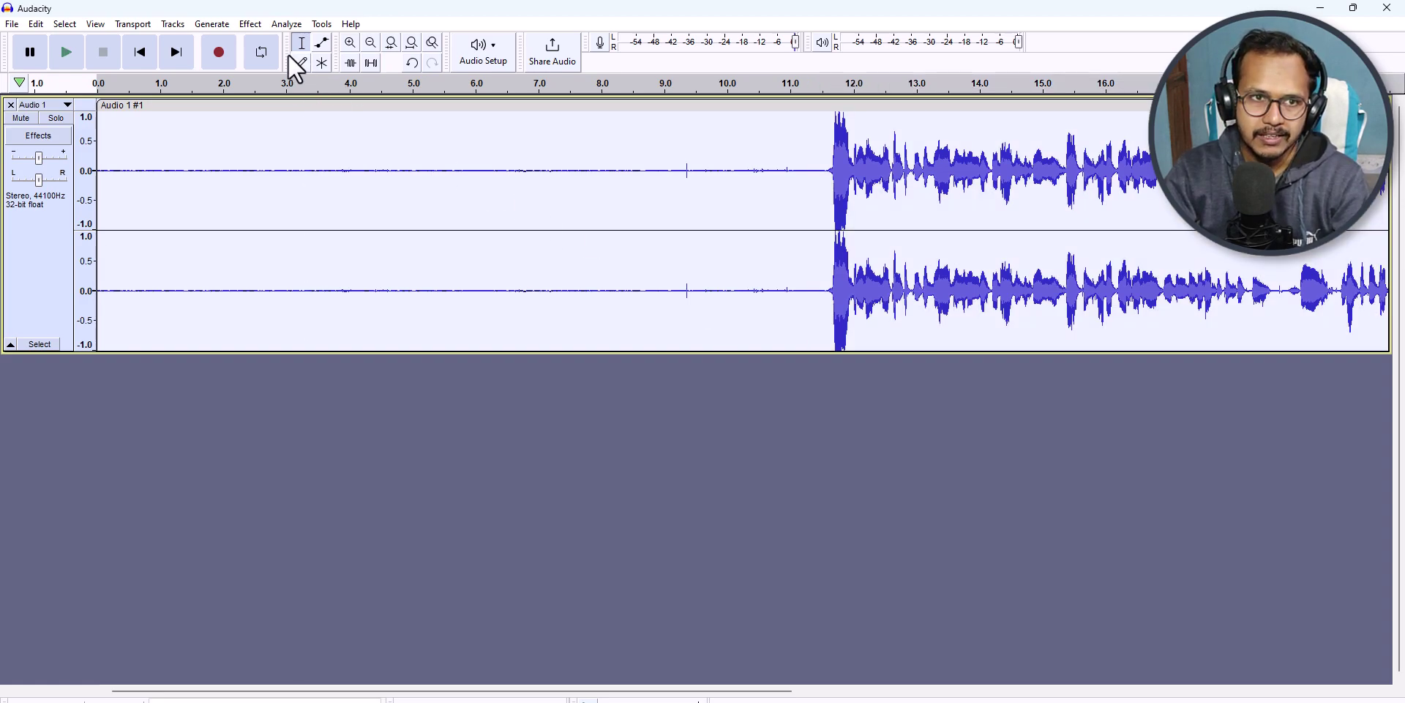
left_click(257, 24)
mouse_move(338, 176)
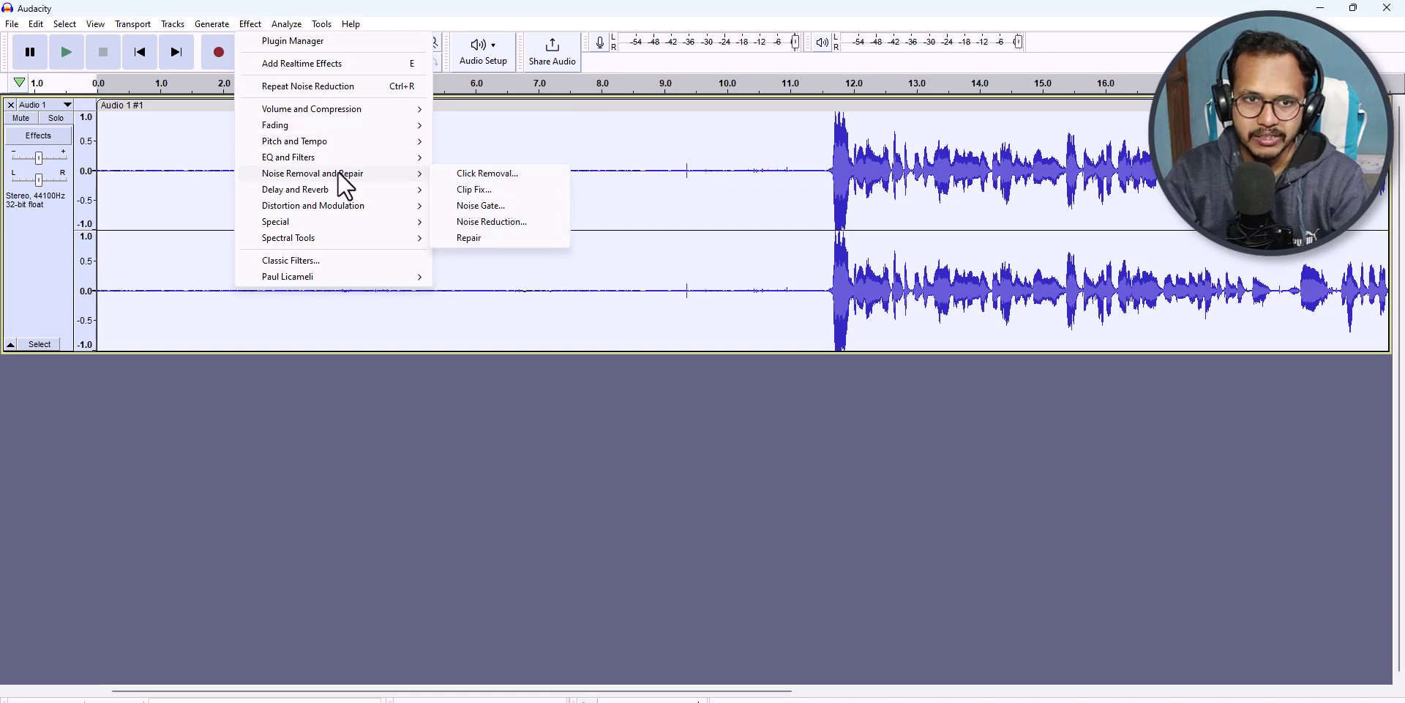
left_click(505, 222)
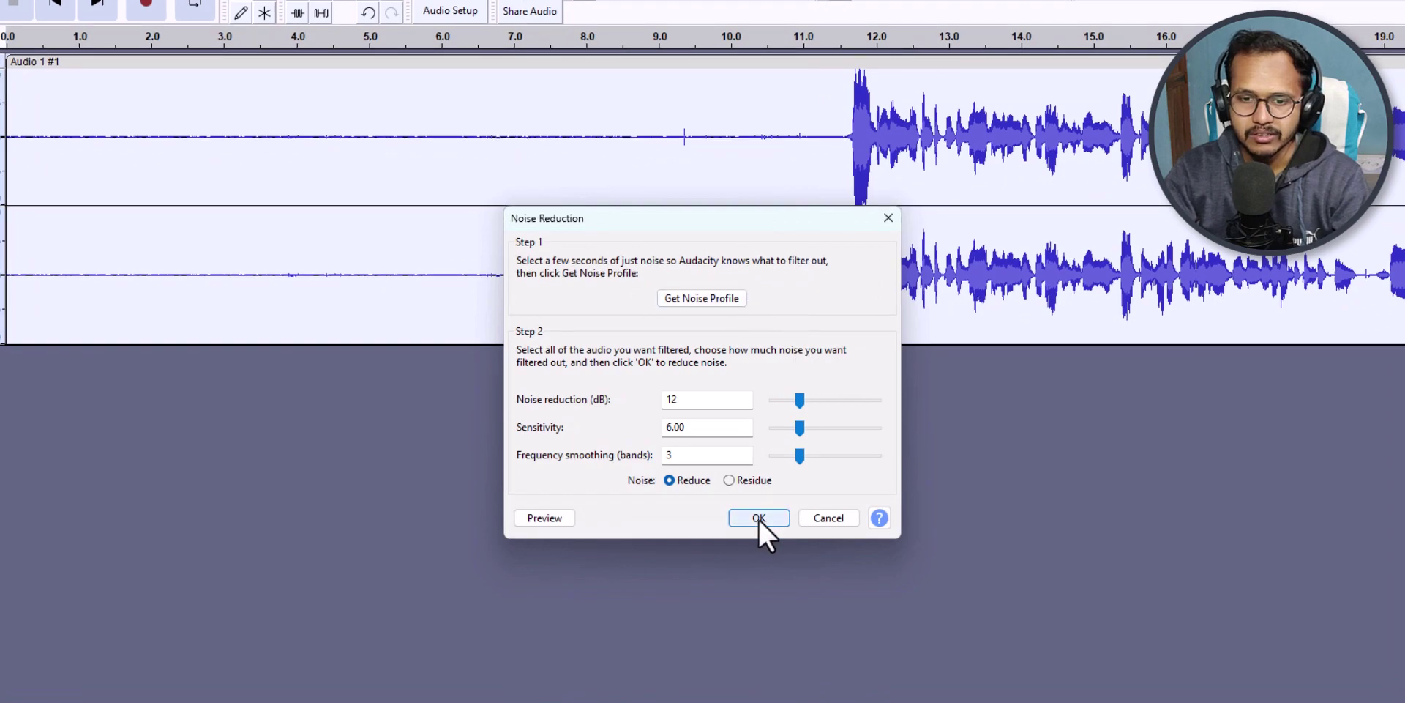
left_click(758, 518)
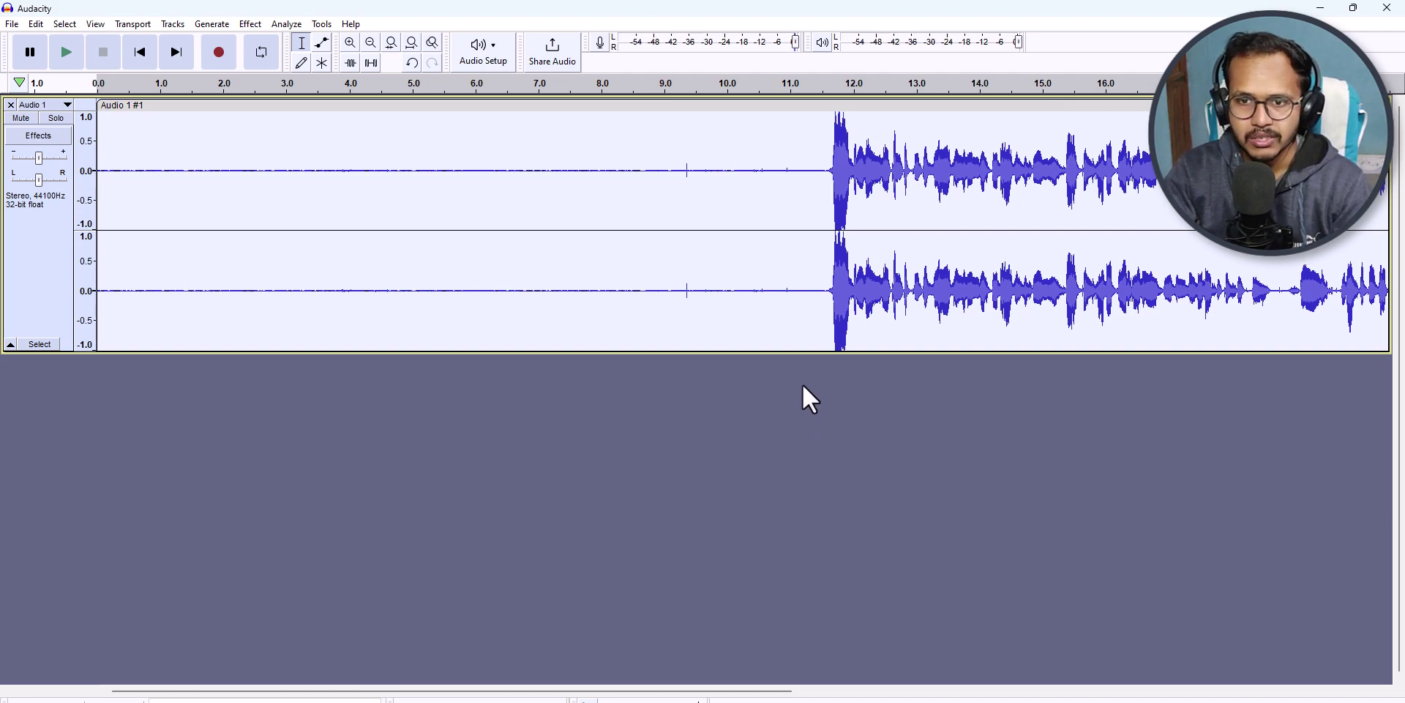
Play back the cleaned speech from about 11.8 seconds, then stop
left_click(824, 294)
key("space")
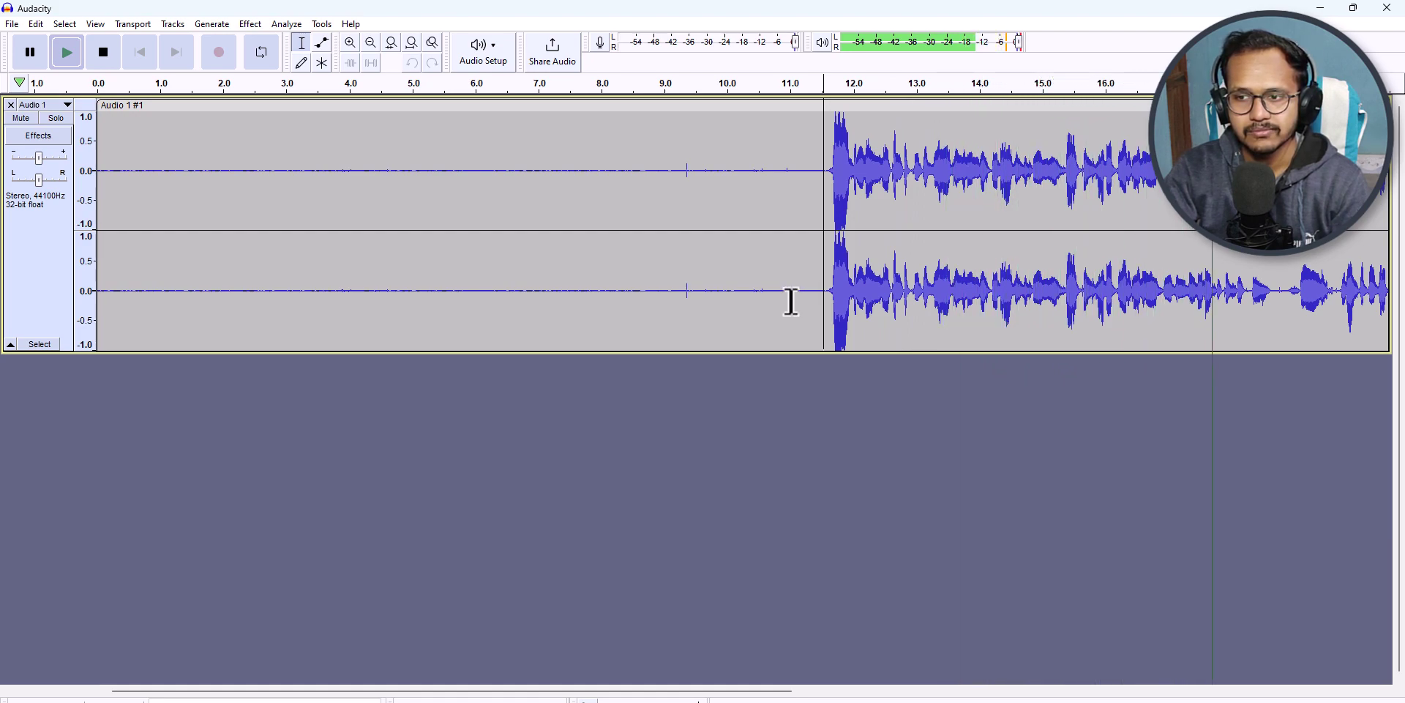
left_click(823, 301)
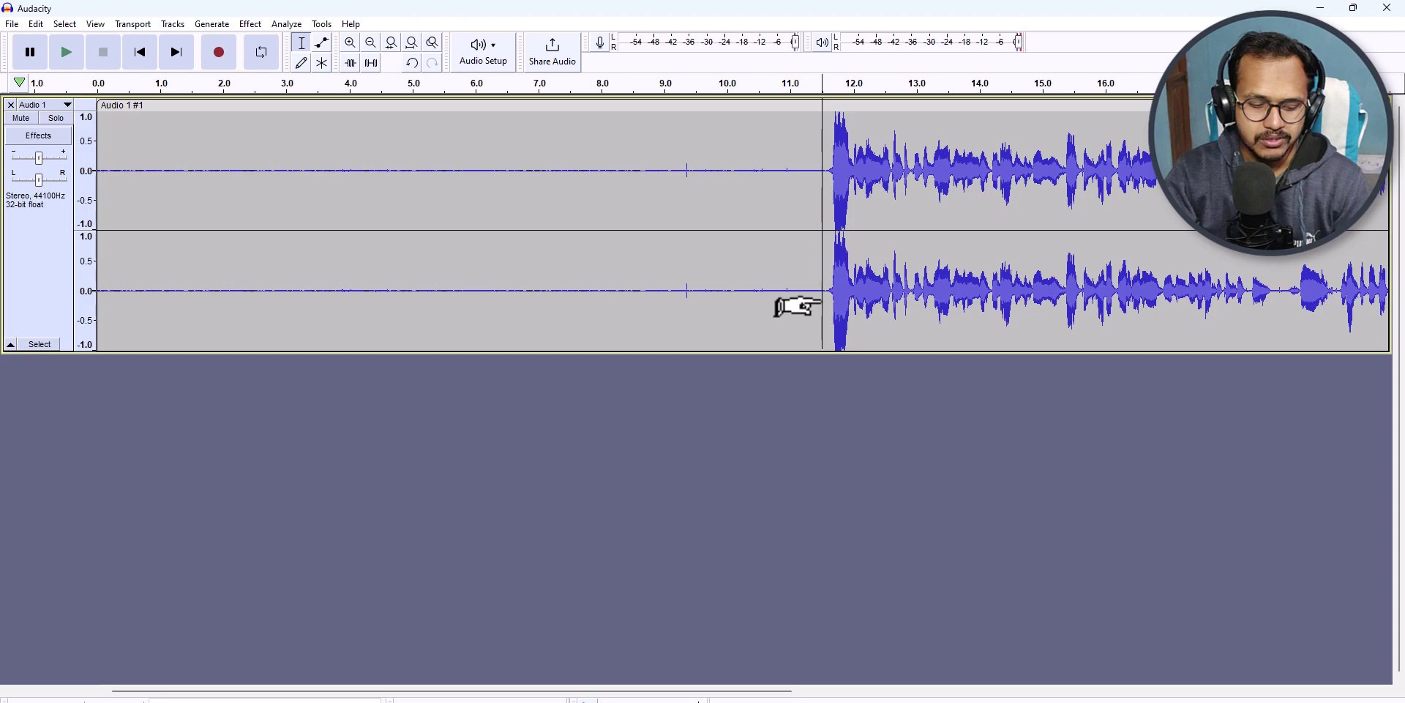
Select all the audio and zoom out, then back in on the speech
key("ctrl+a")
key("ctrl+3")
key("ctrl+3")
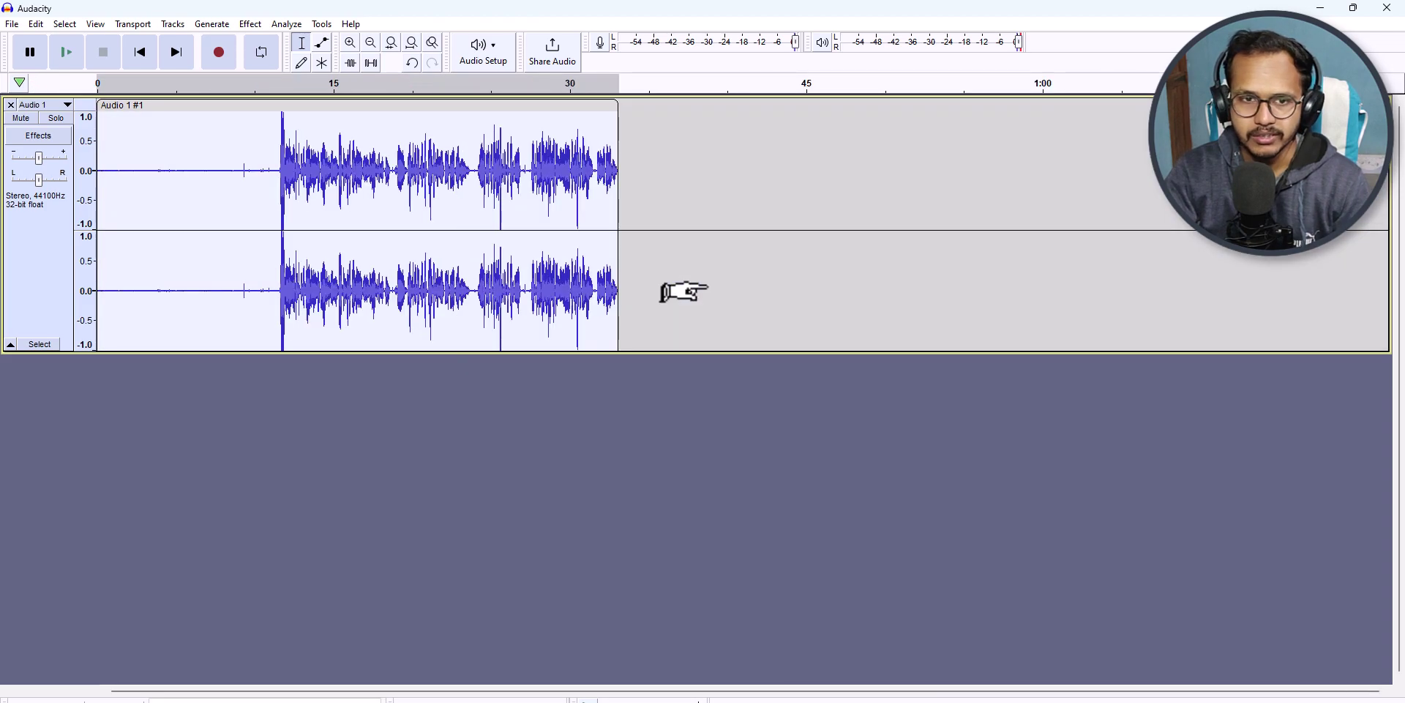
key("ctrl+1")
key("ctrl+1")
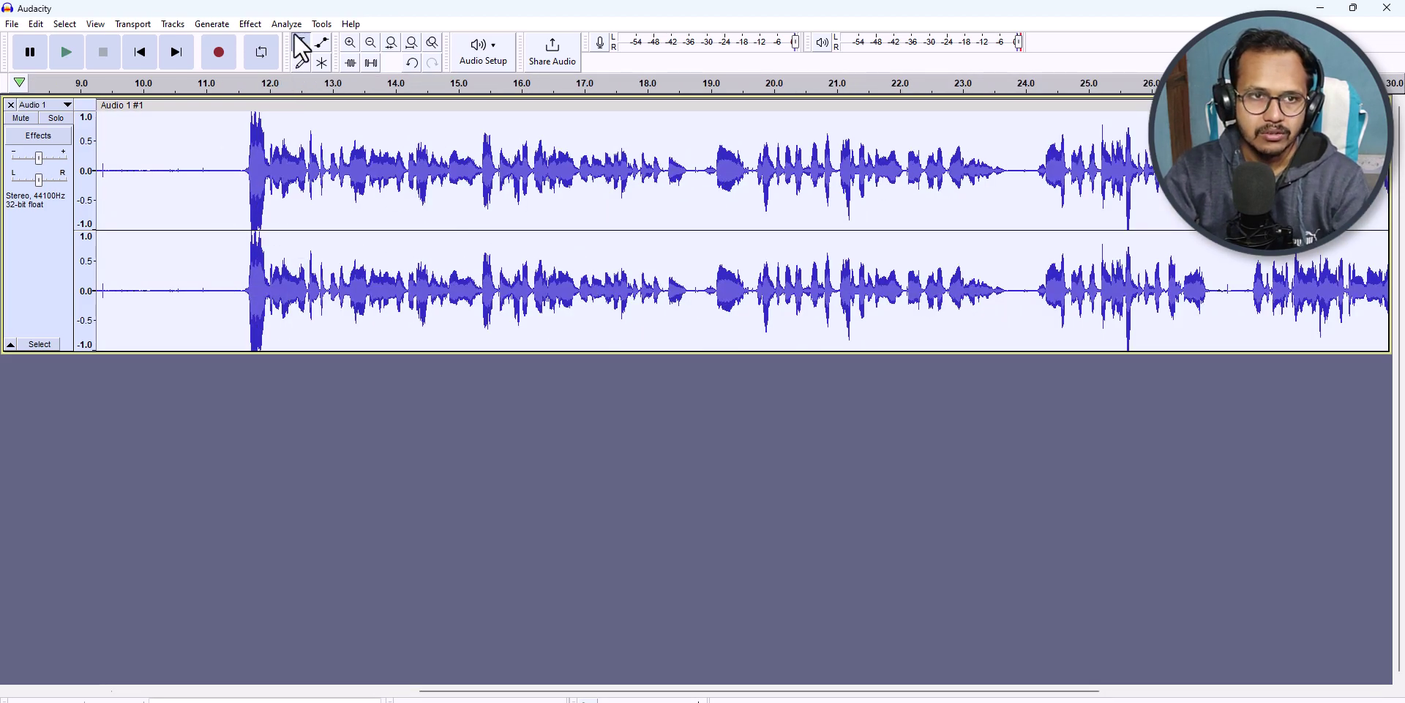
Apply the Filter Curve EQ Bass Boost preset, lifting frequencies below 100 Hz by about 9 dB
left_click(250, 24)
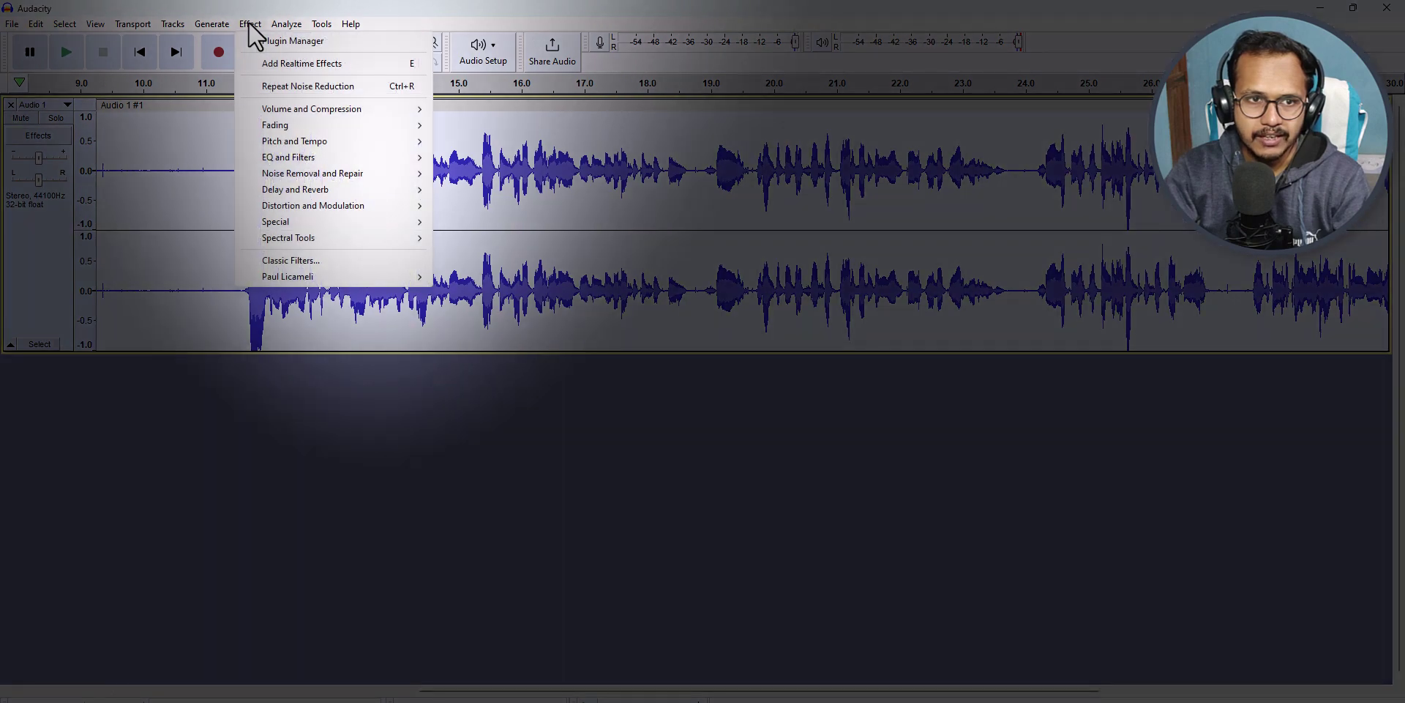
mouse_move(311, 108)
mouse_move(314, 164)
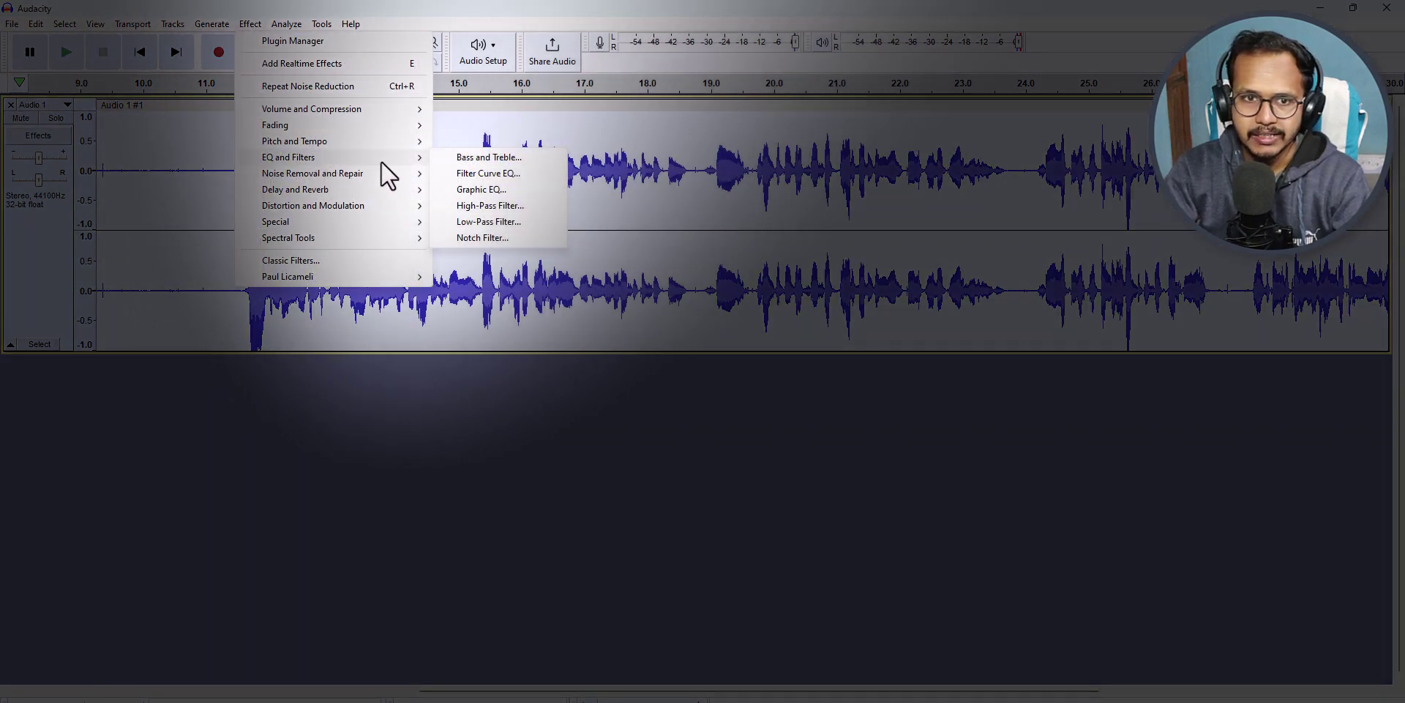
left_click(504, 173)
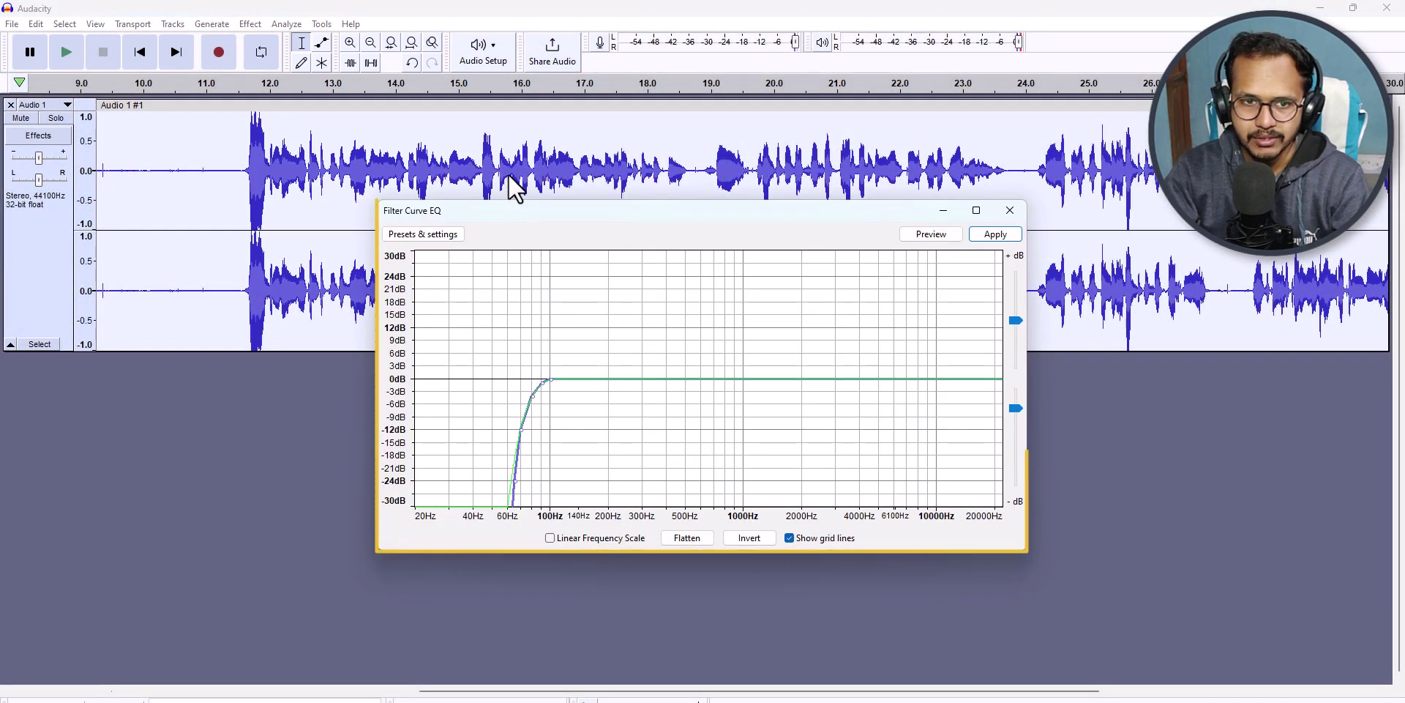
left_click(448, 236)
mouse_move(470, 311)
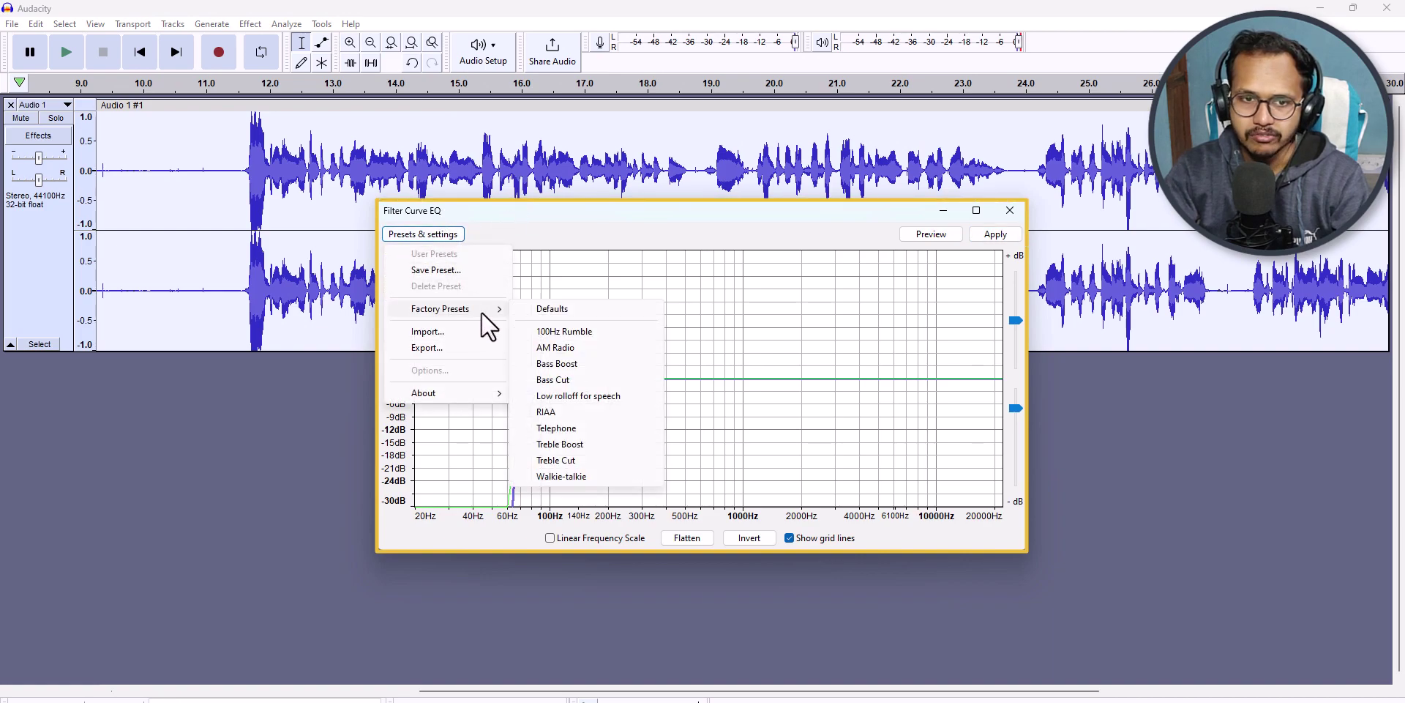
left_click(564, 364)
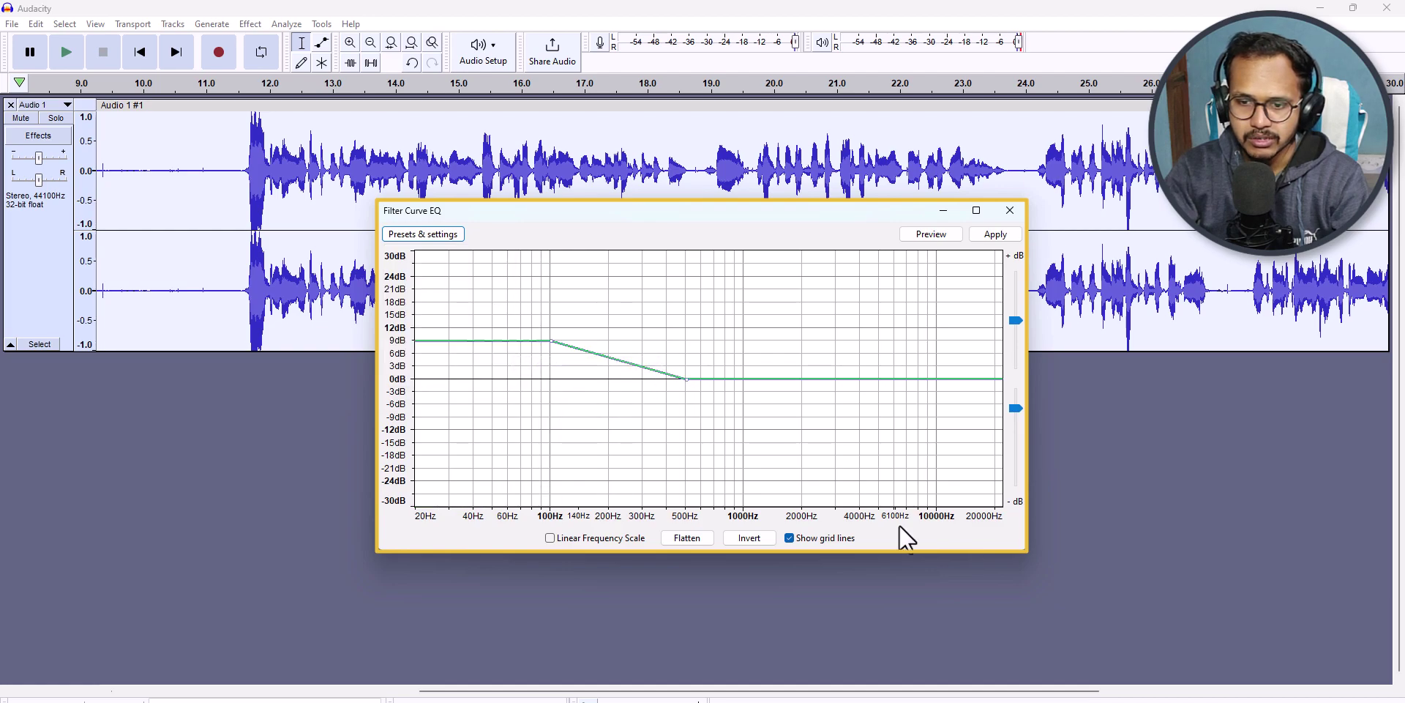
left_click(995, 234)
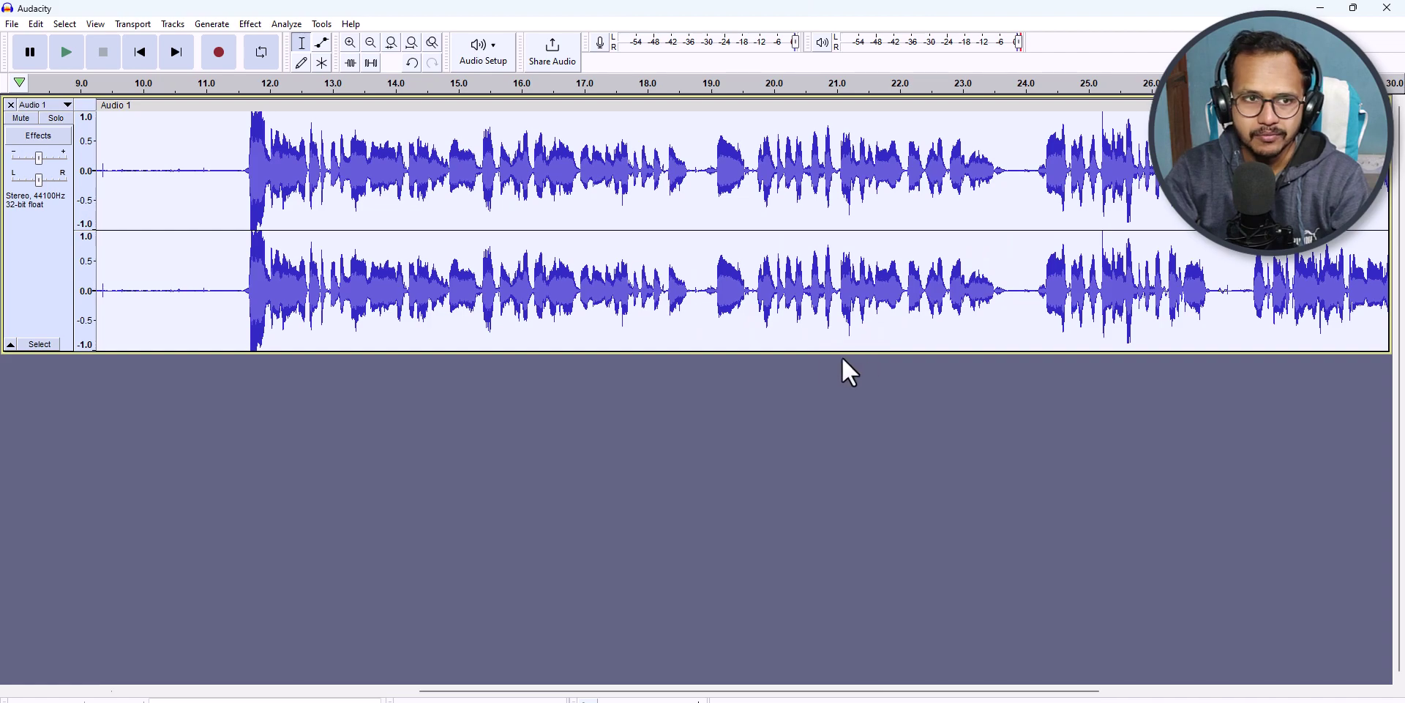
Apply the Filter Curve EQ Treble Boost factory preset to the track
left_click(252, 26)
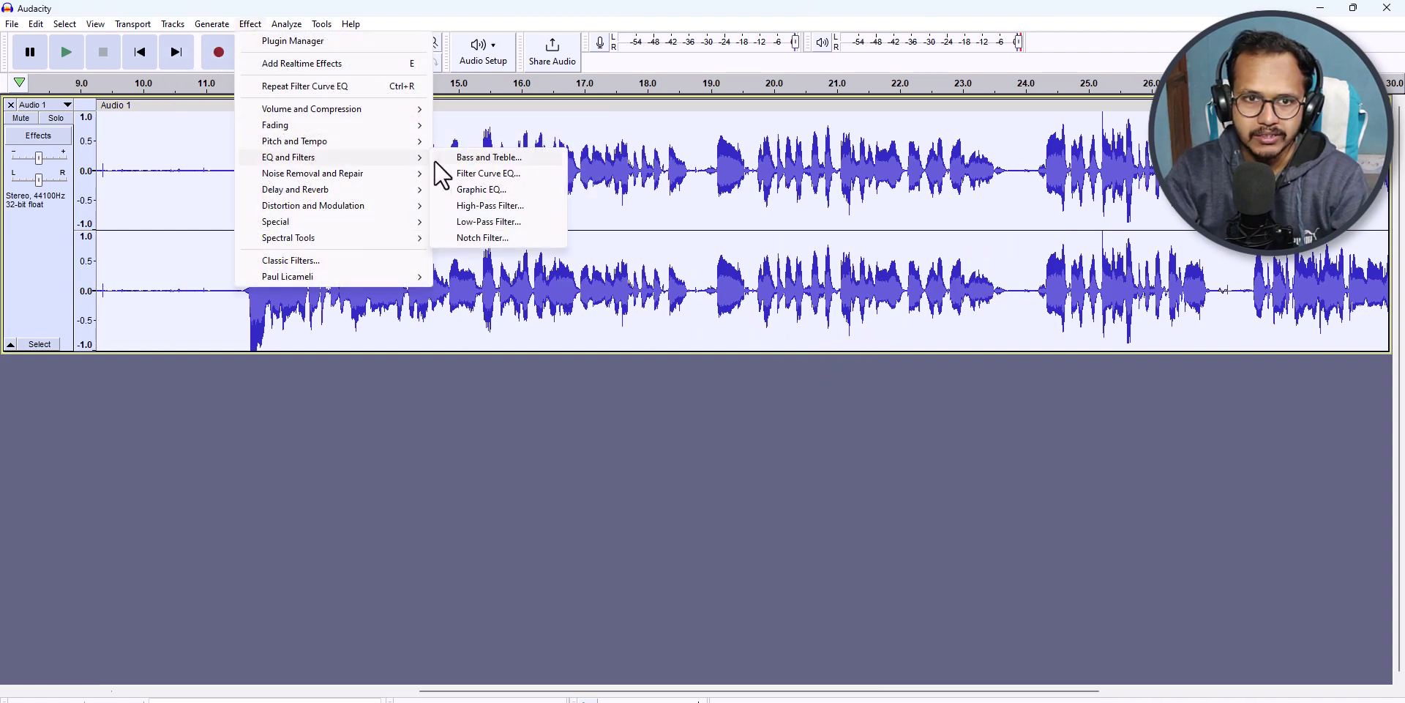
left_click(511, 177)
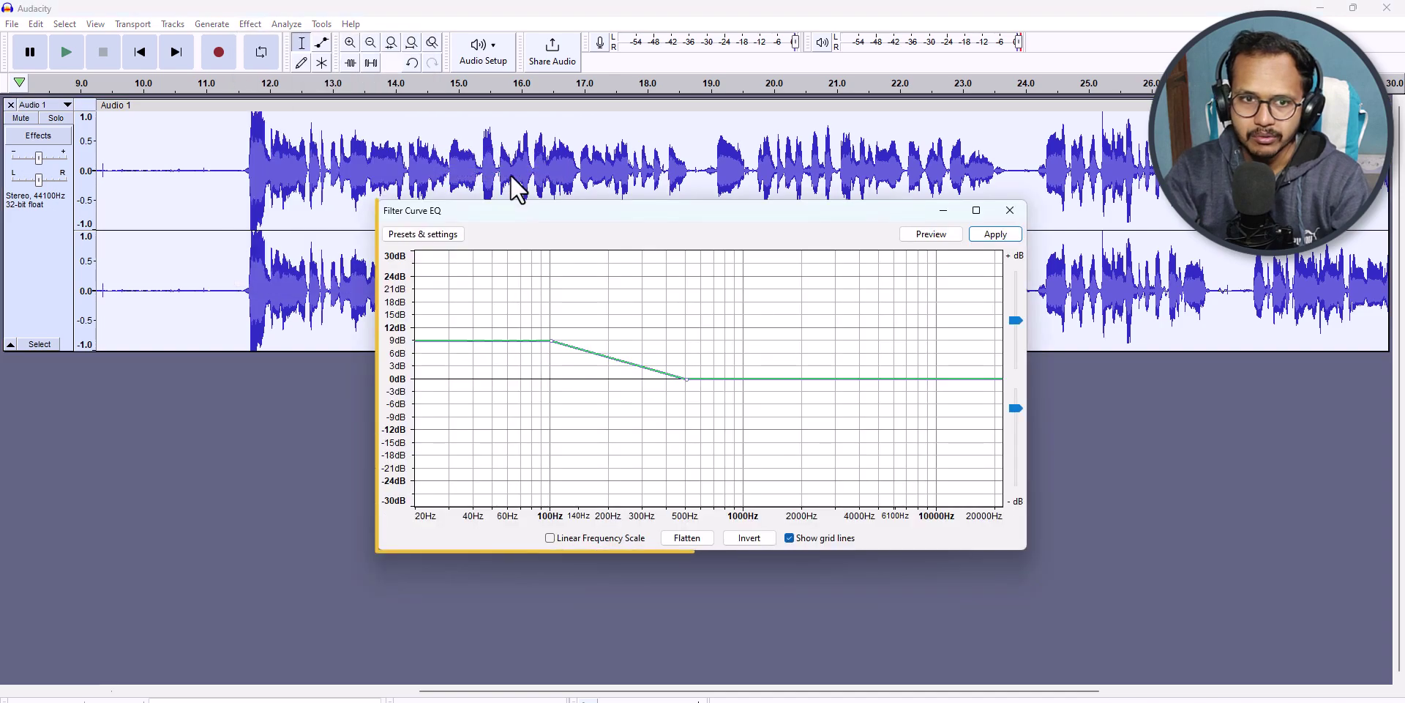
left_click(437, 235)
mouse_move(468, 310)
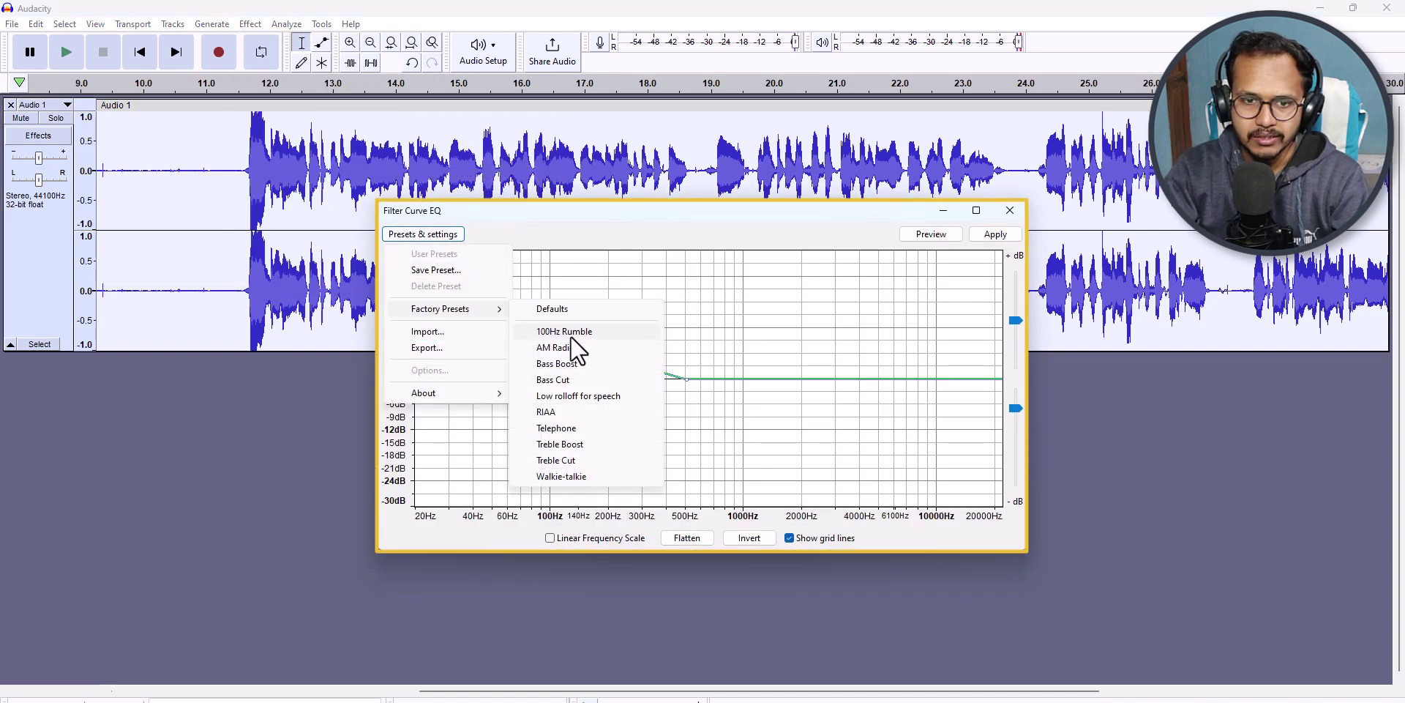
left_click(581, 443)
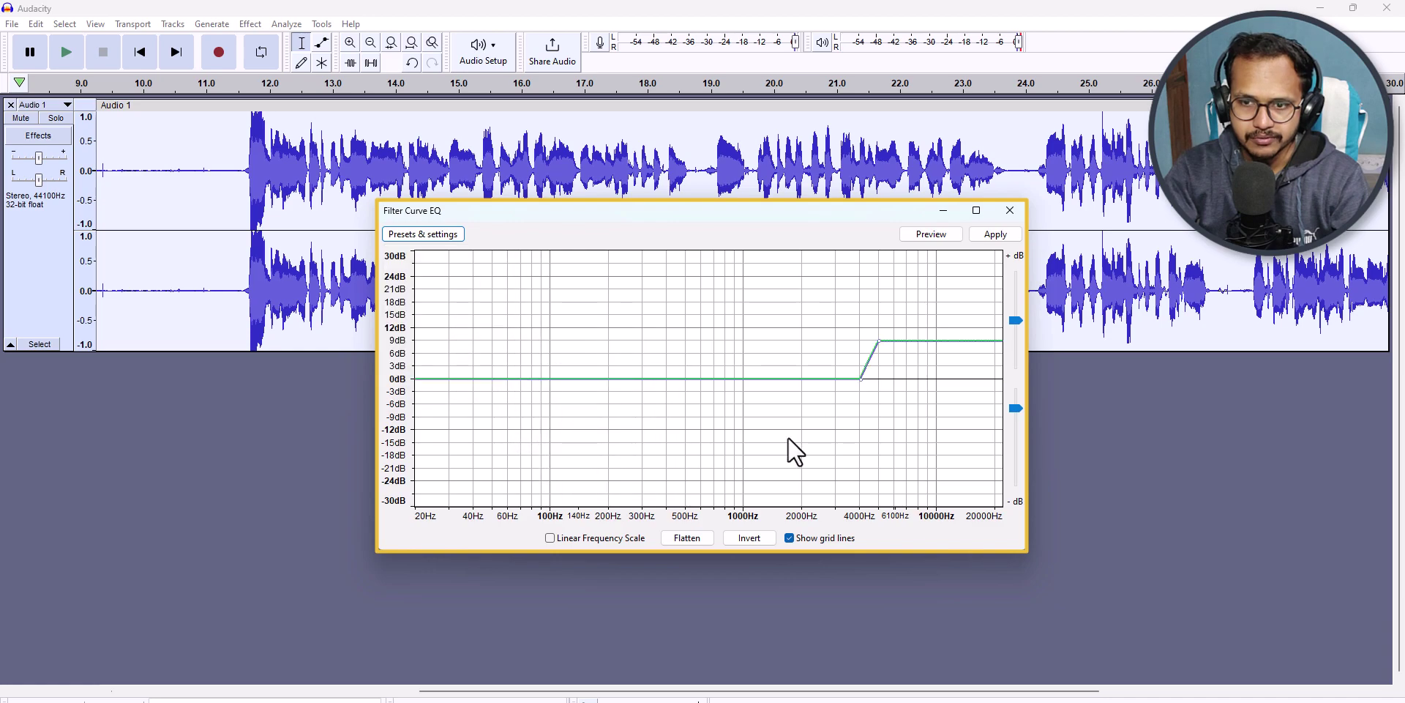
left_click(996, 234)
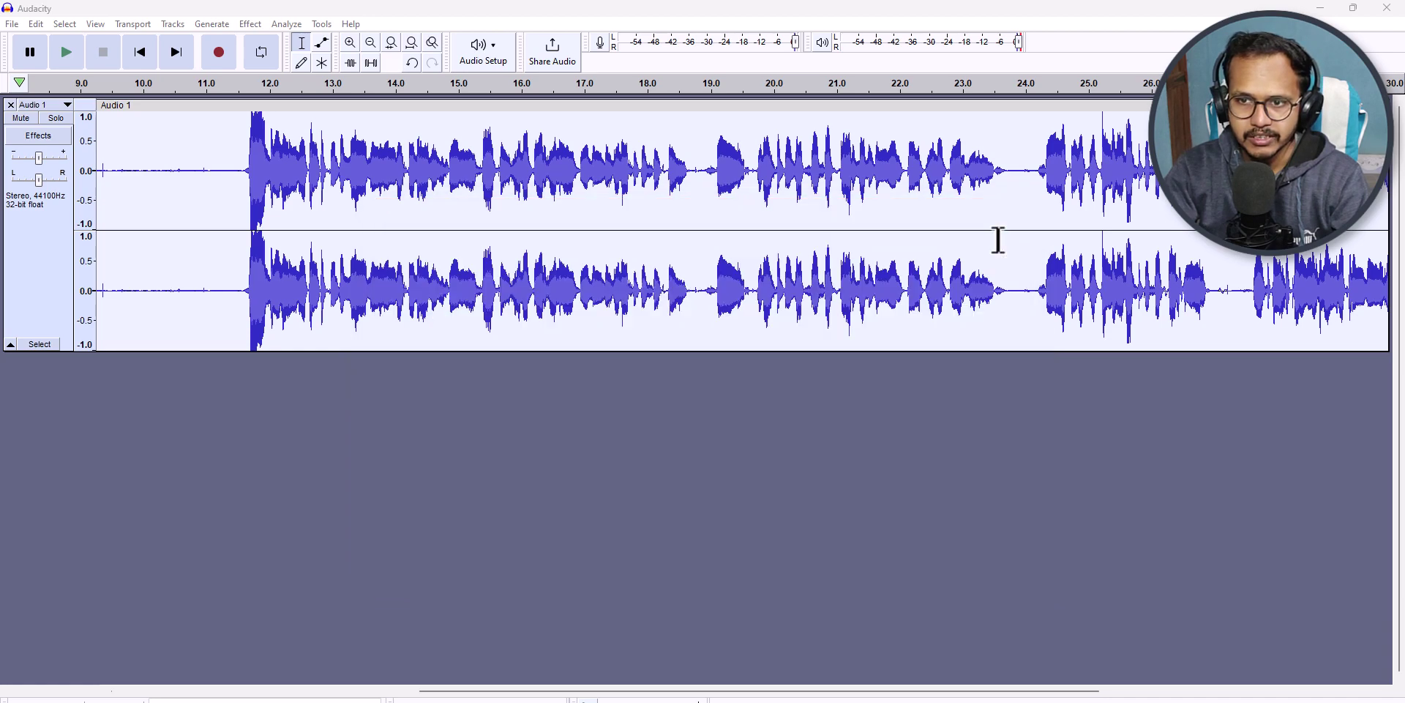
Apply the Filter Curve EQ 'Low rolloff for speech' preset, cutting frequencies below about 100 Hz
left_click(244, 23)
mouse_move(287, 146)
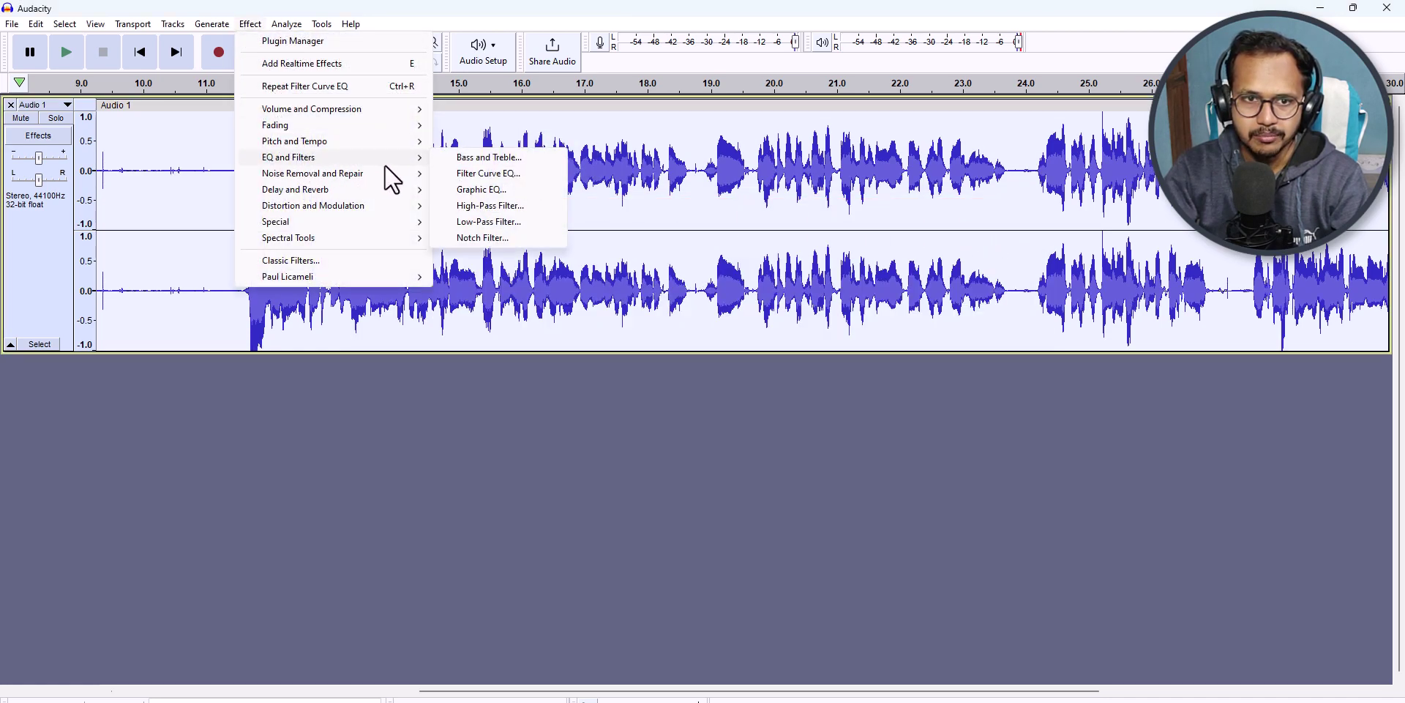
mouse_move(427, 158)
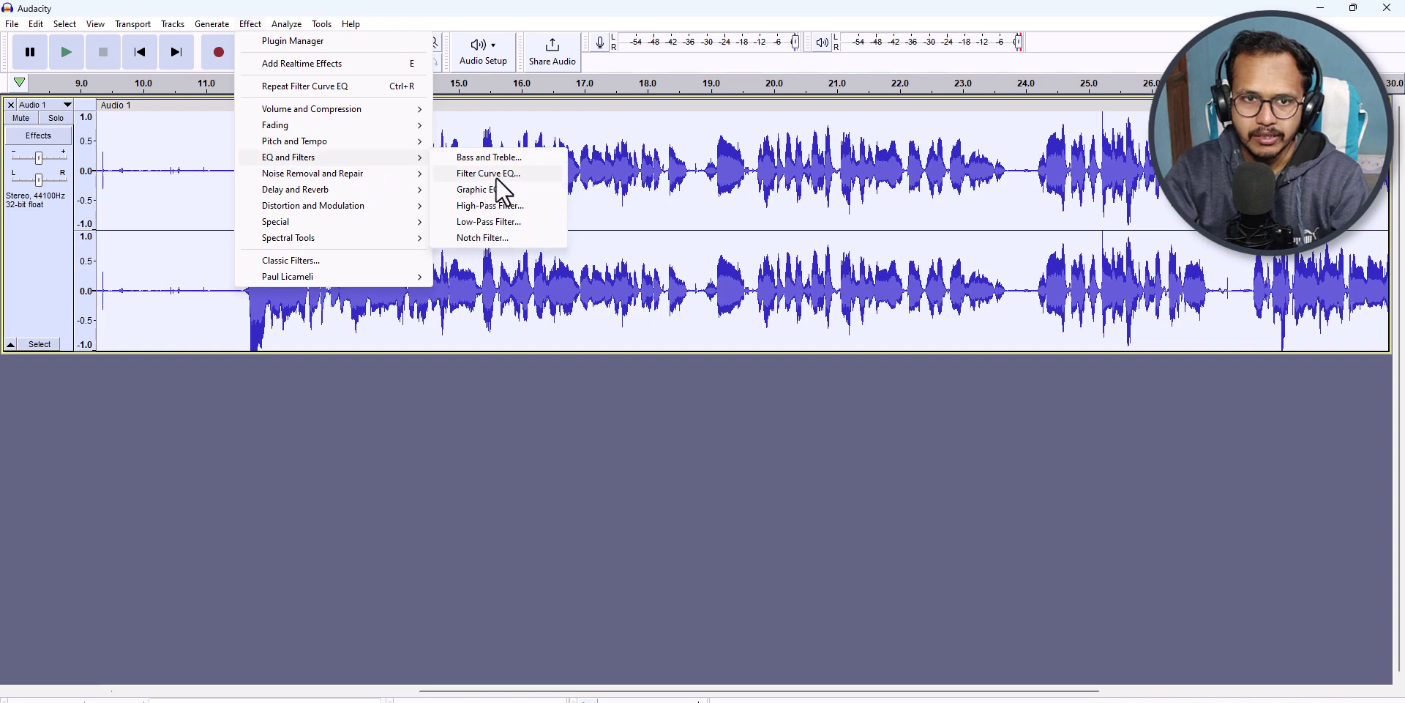
left_click(495, 174)
left_click(432, 235)
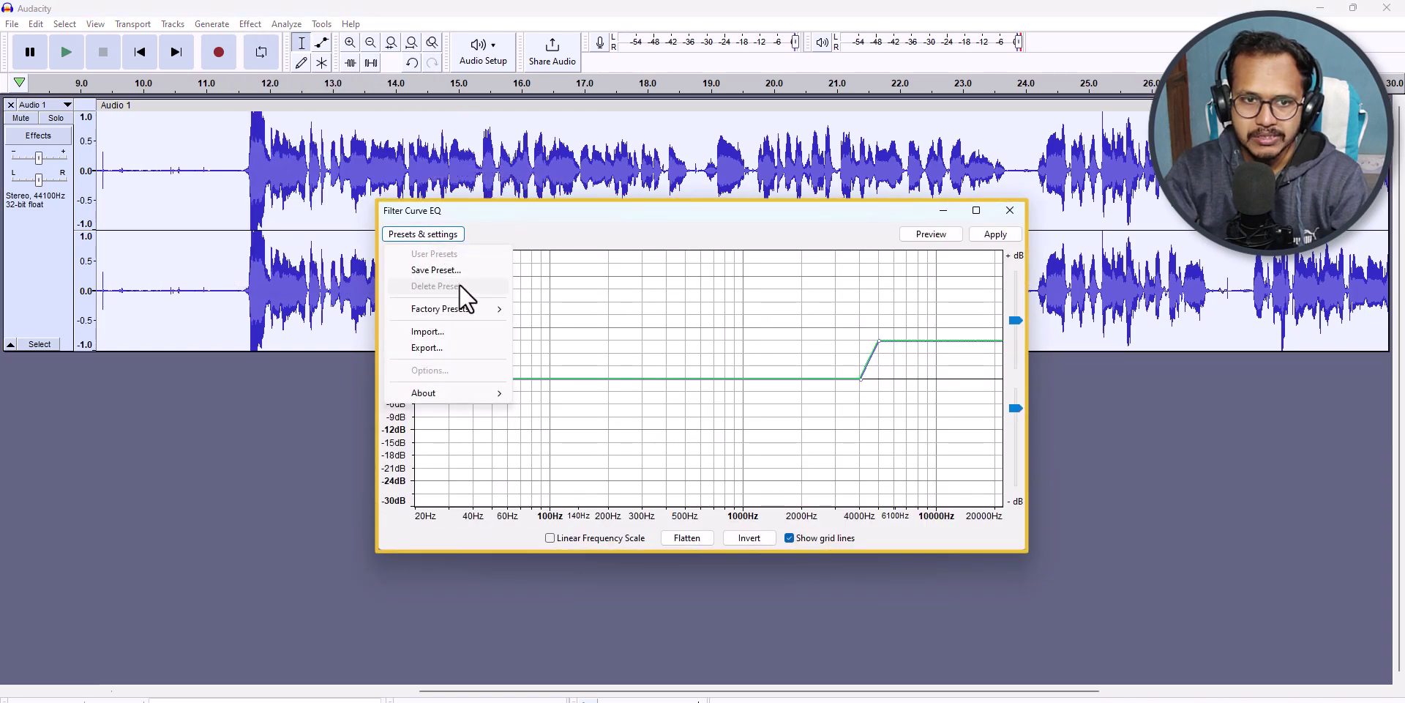
mouse_move(503, 310)
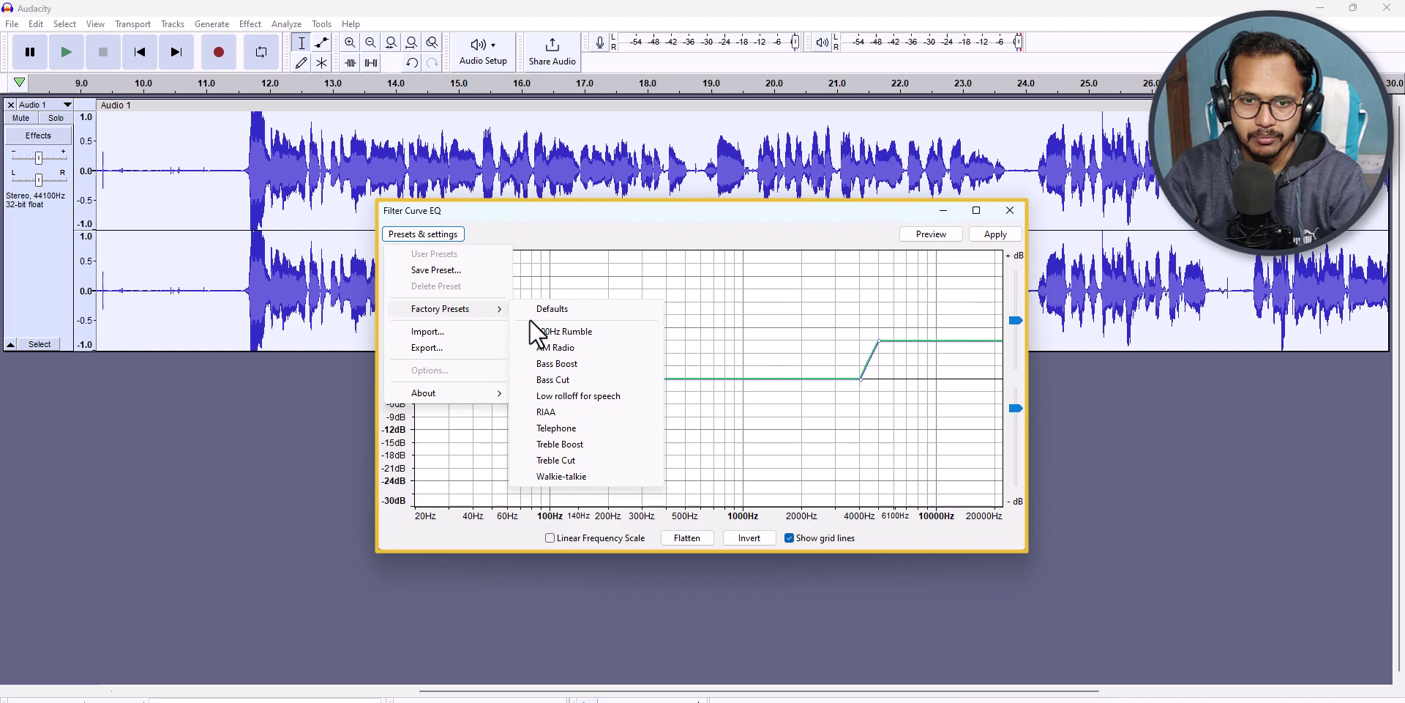
left_click(586, 396)
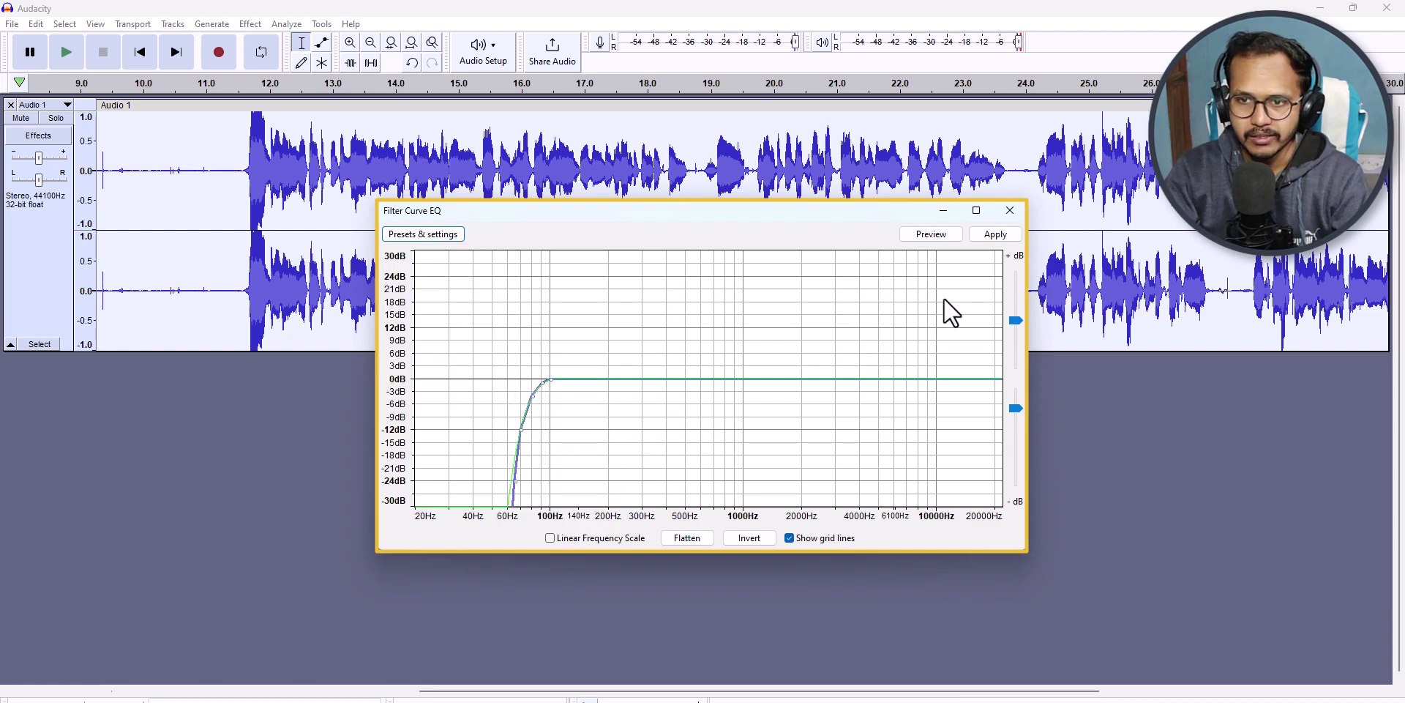
left_click(1008, 235)
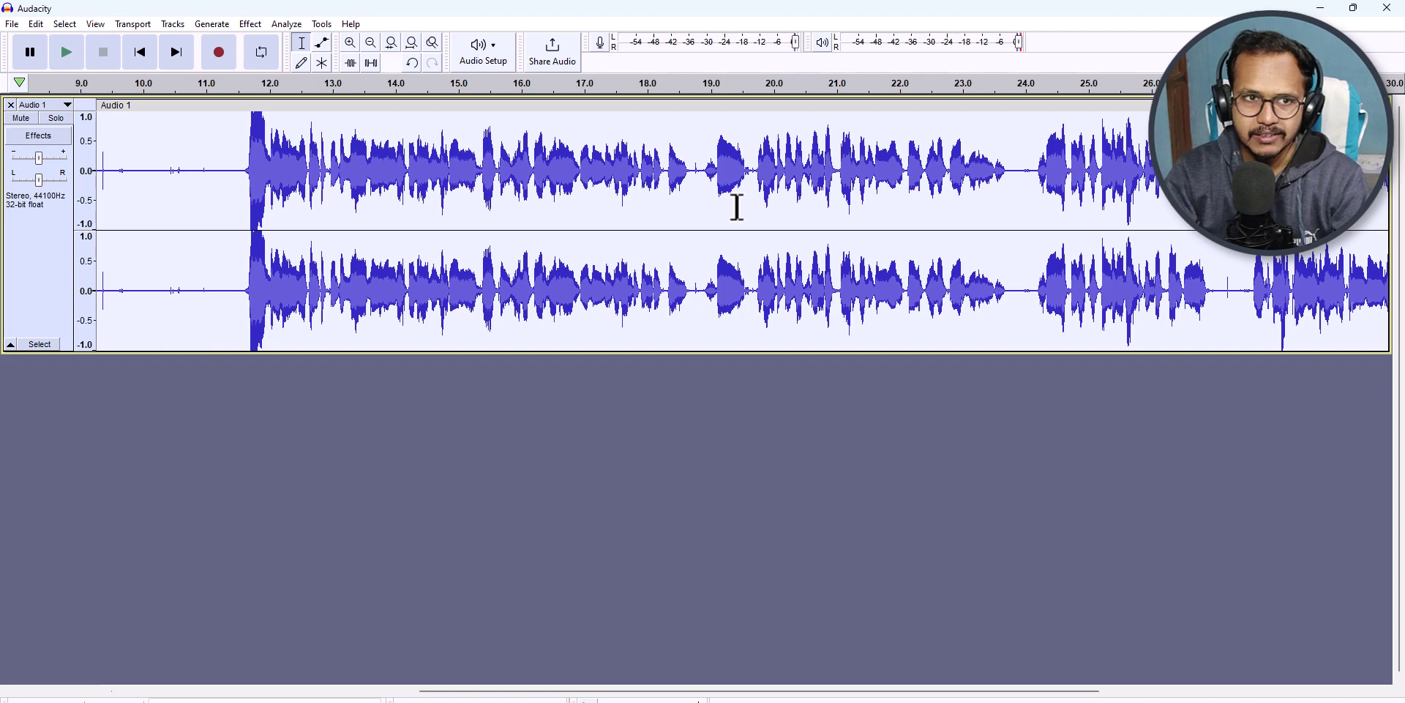
Amplify the track by -2.109 dB so its peak sits at 0.0 dB
left_click(252, 26)
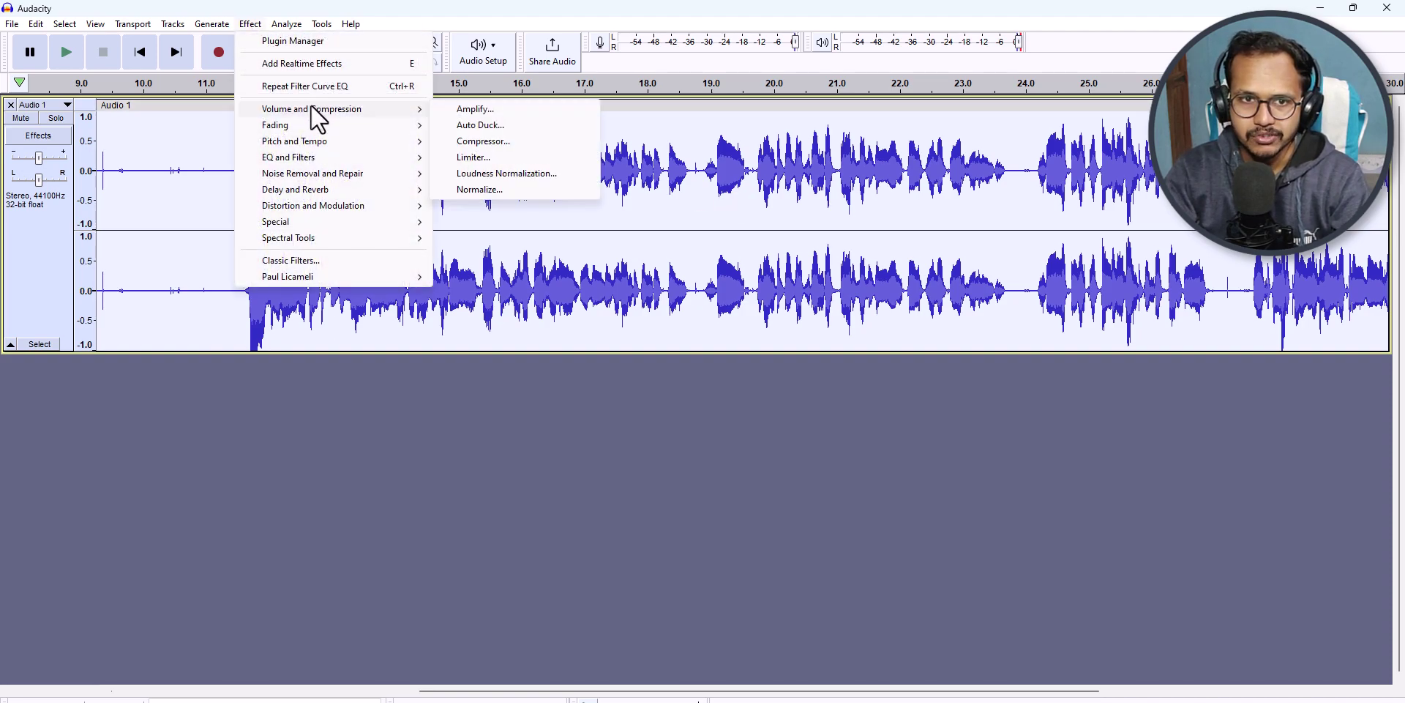
left_click(505, 112)
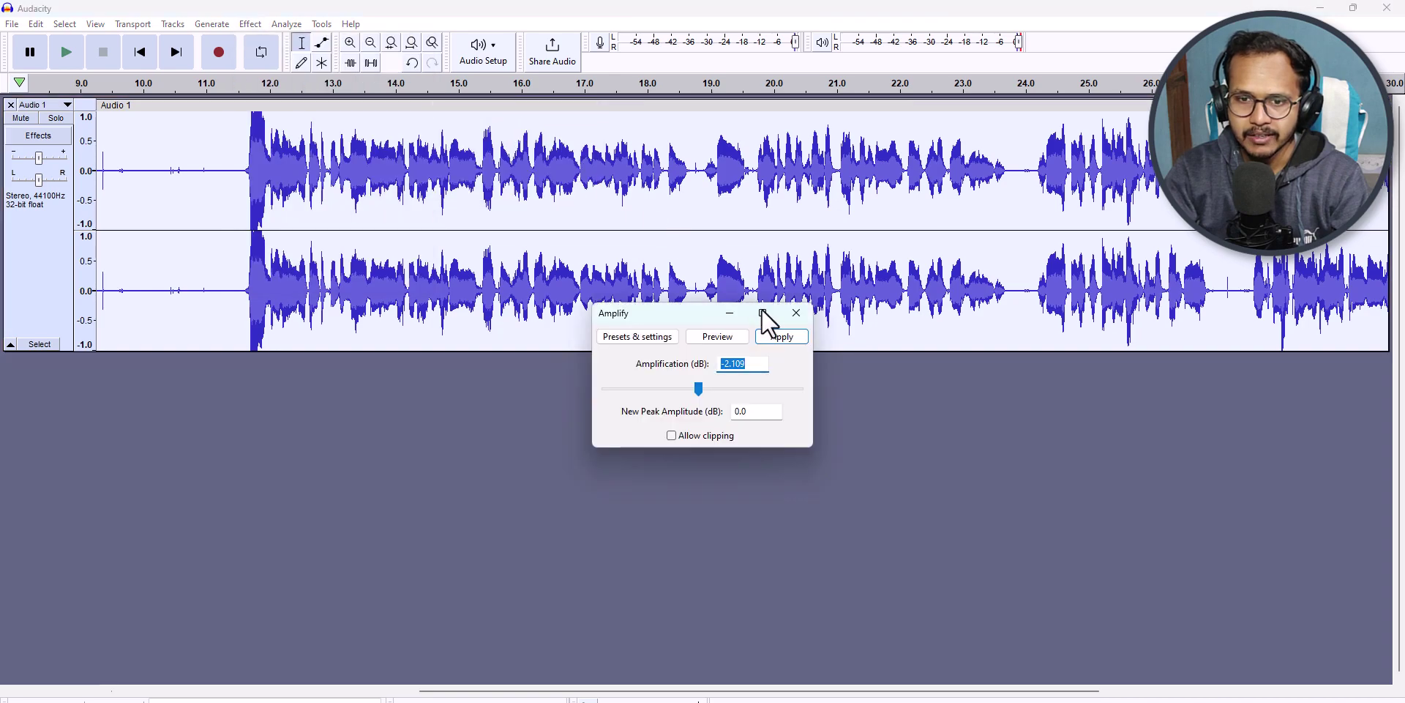
left_click(777, 338)
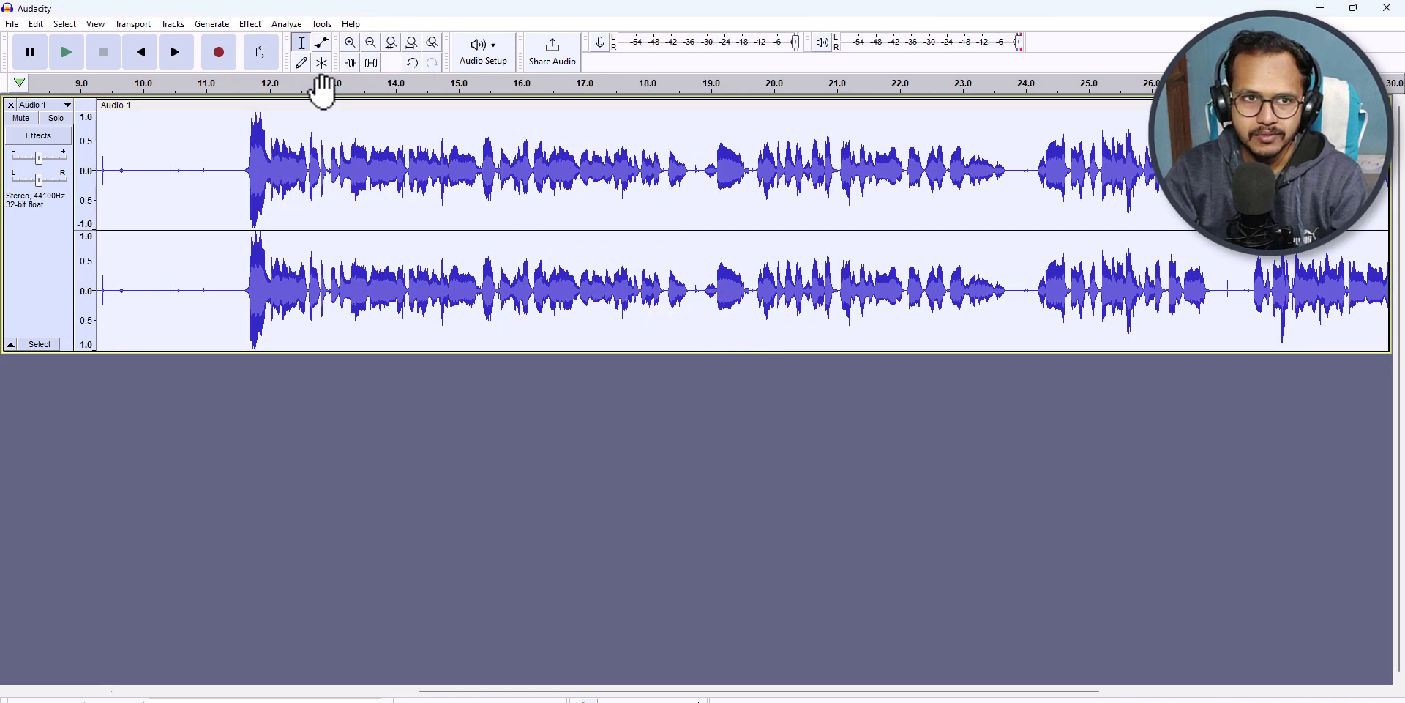
Apply the Normalize effect to the track
left_click(256, 24)
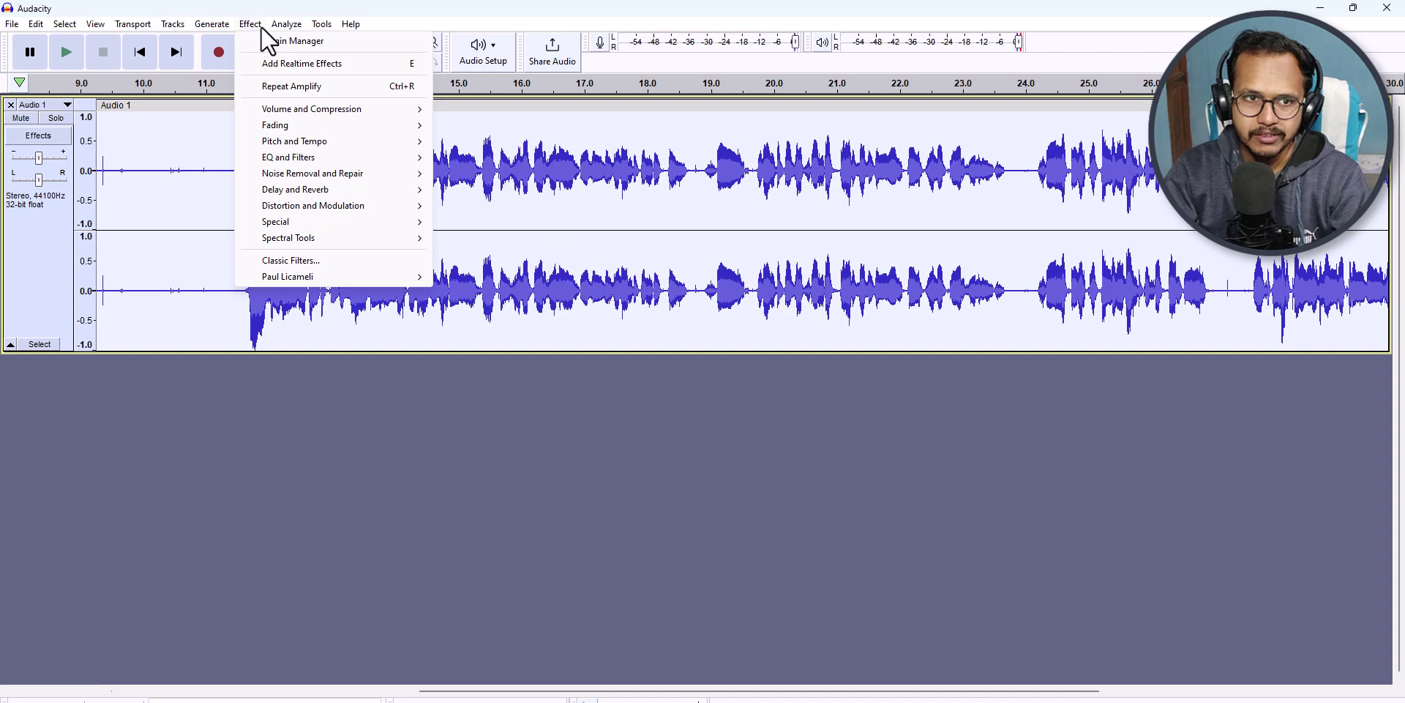
mouse_move(301, 113)
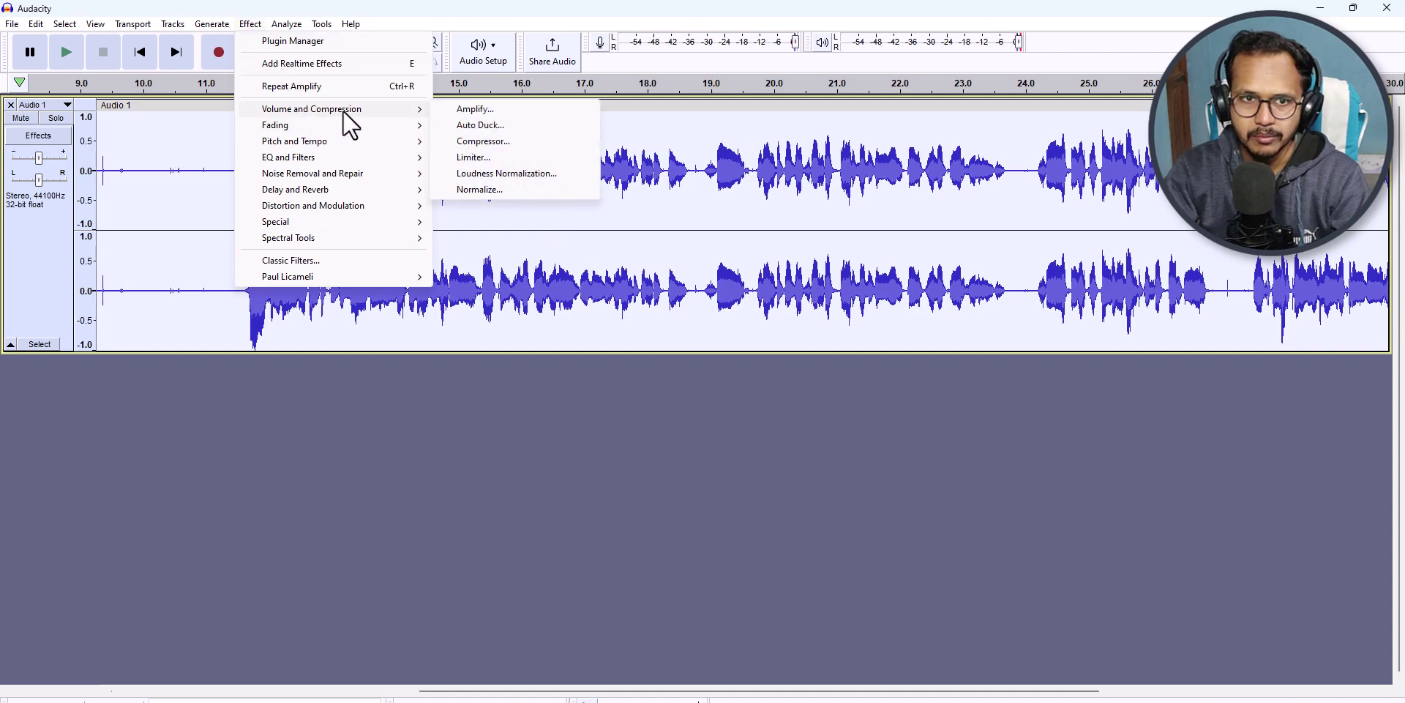
left_click(485, 190)
left_click(780, 353)
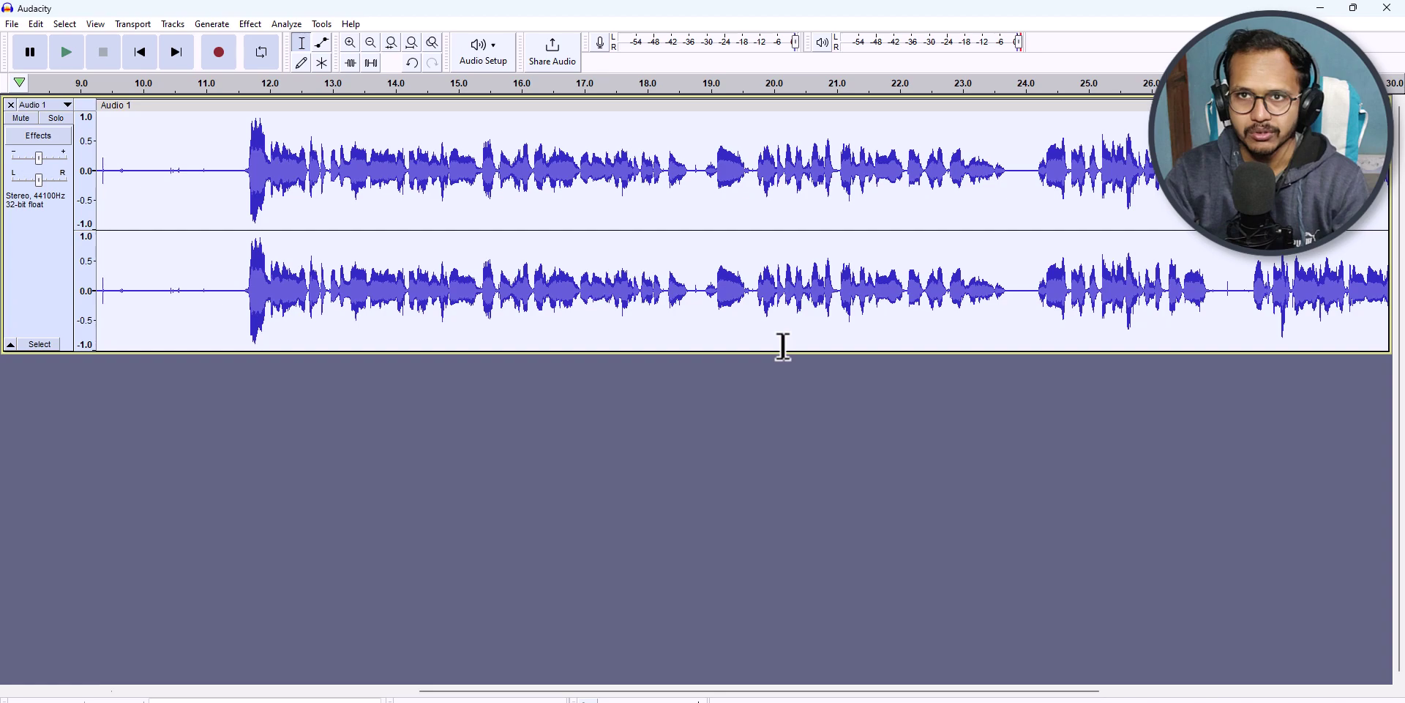
left_click(238, 295)
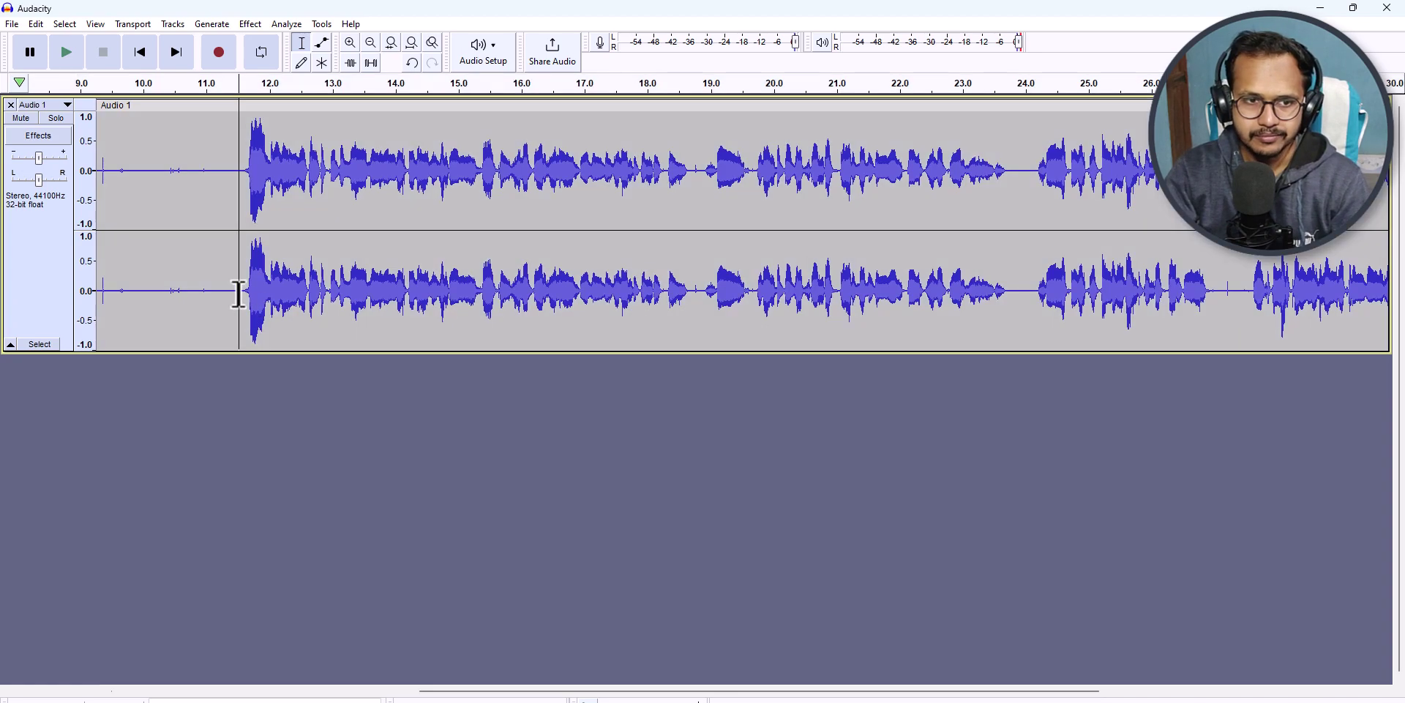
key("space")
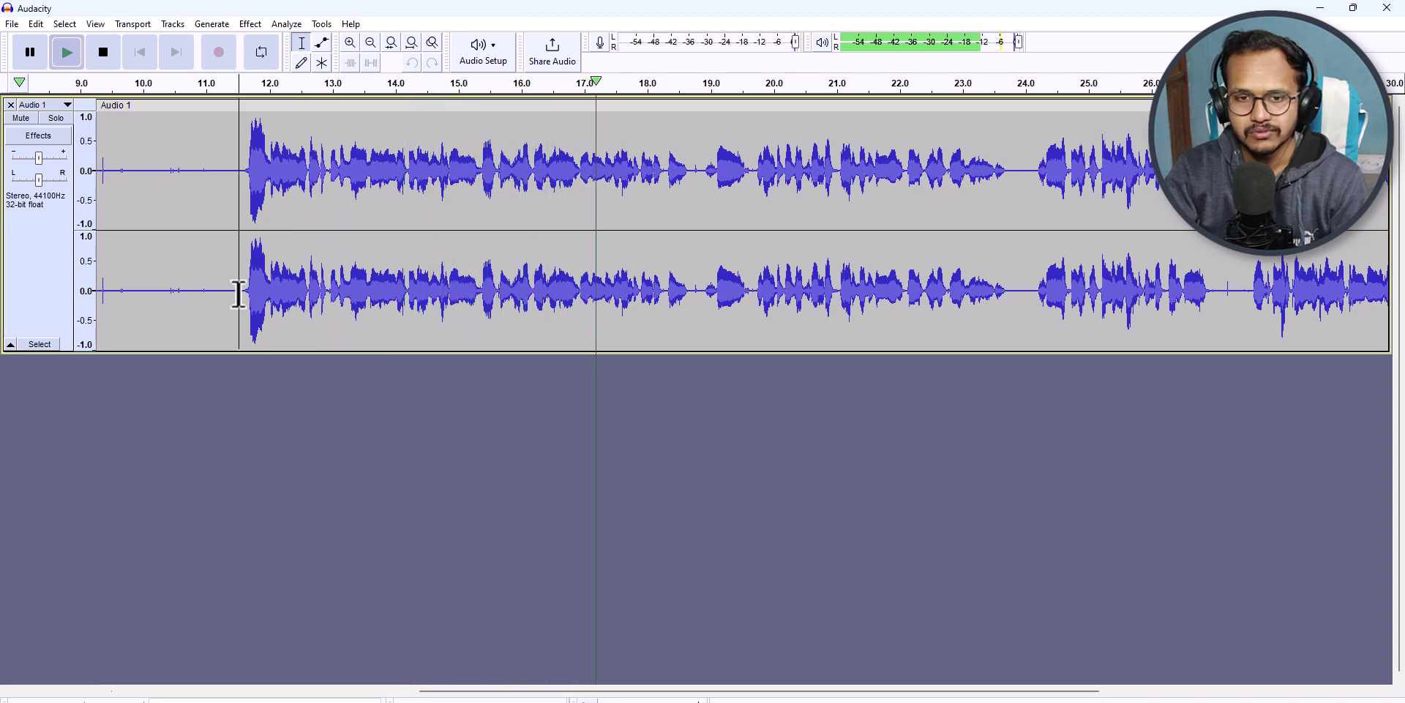
left_click(246, 293)
key("space")
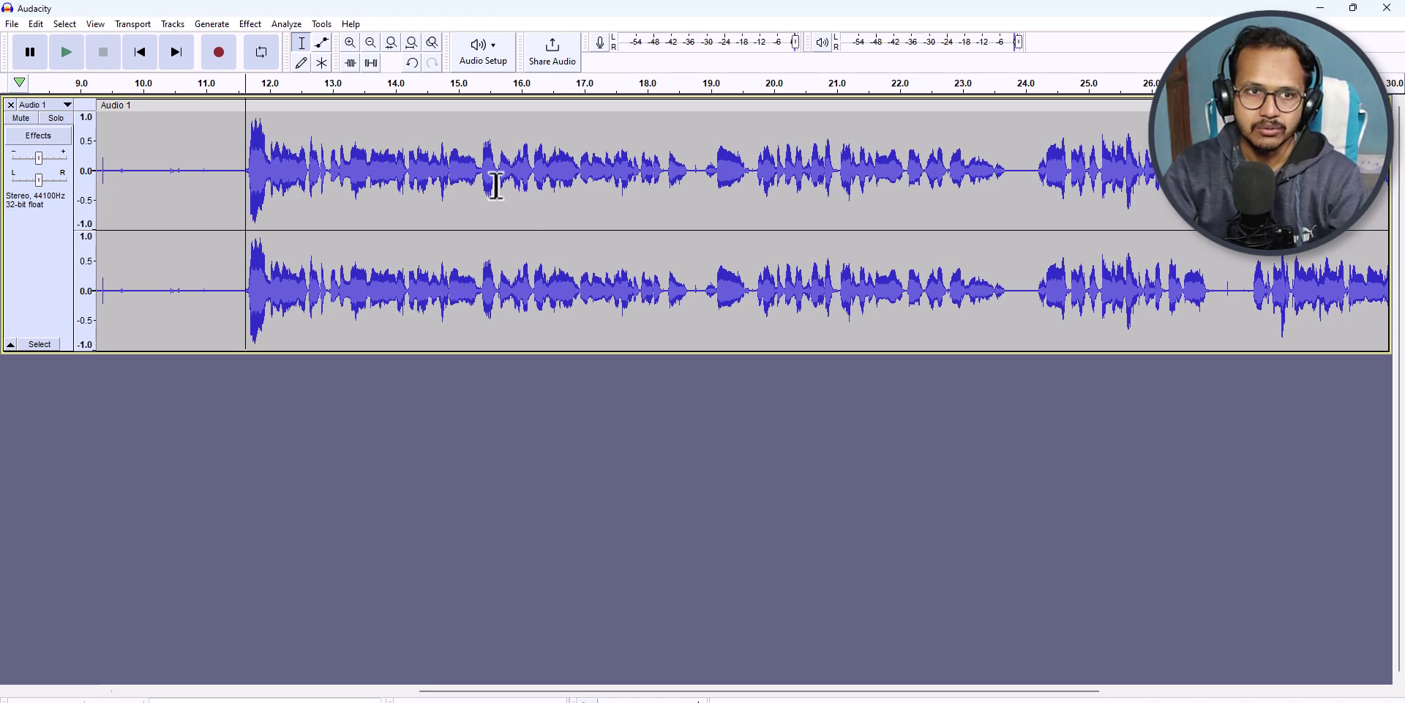
Browse the Effect menu and close it without choosing an effect
left_click(250, 24)
mouse_move(314, 125)
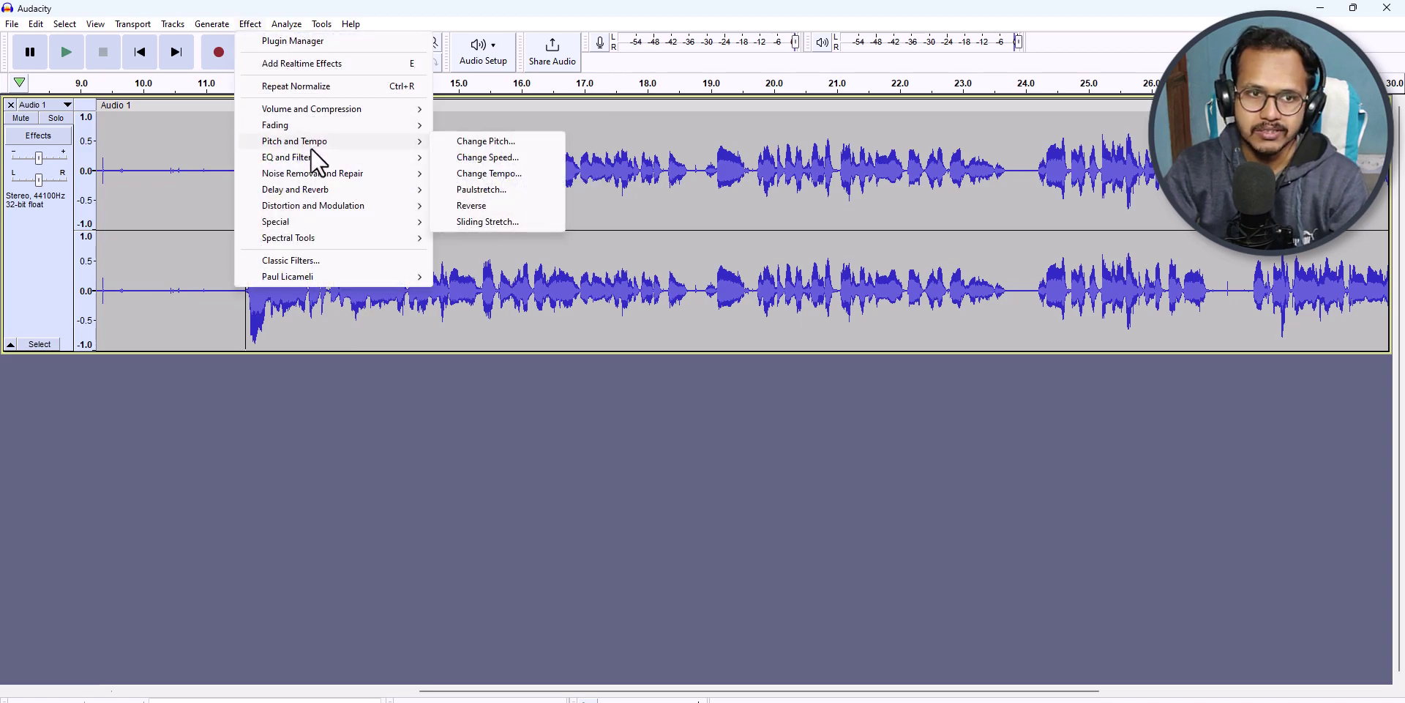
mouse_move(315, 157)
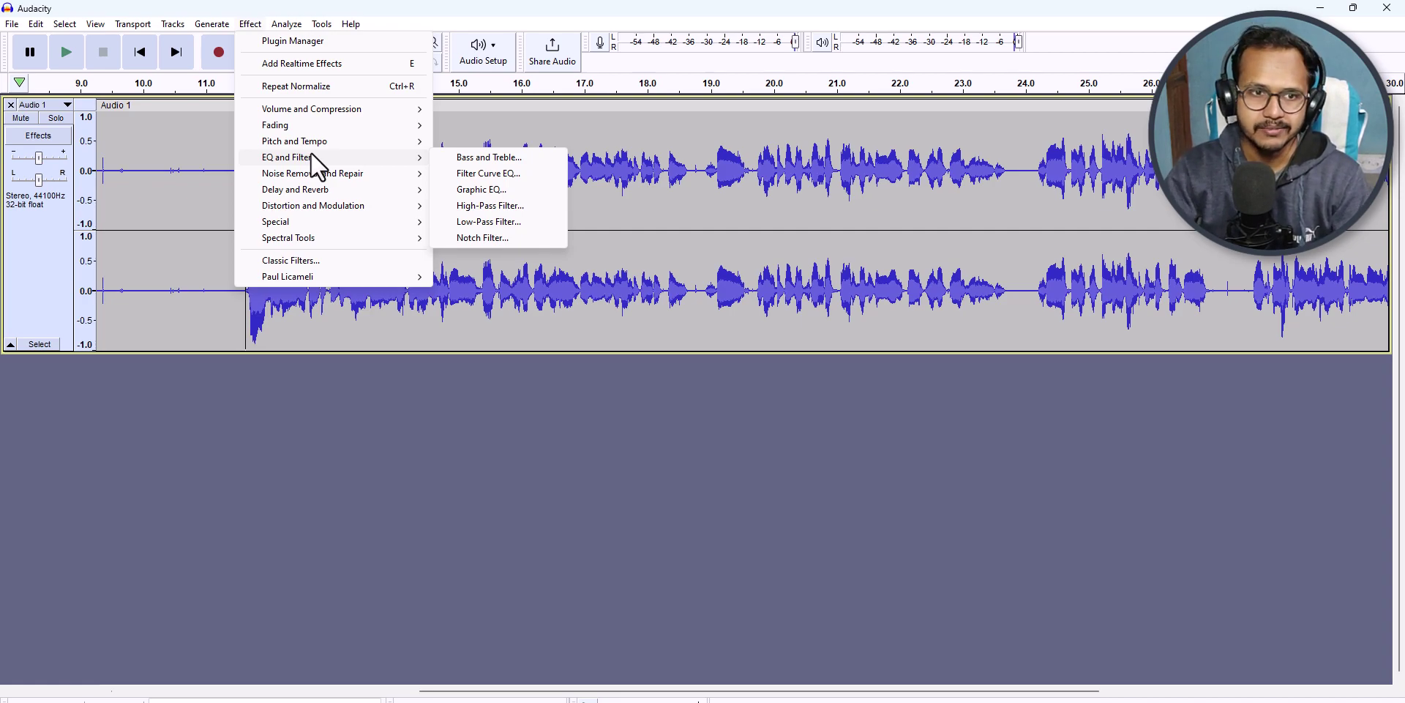
left_click(218, 186)
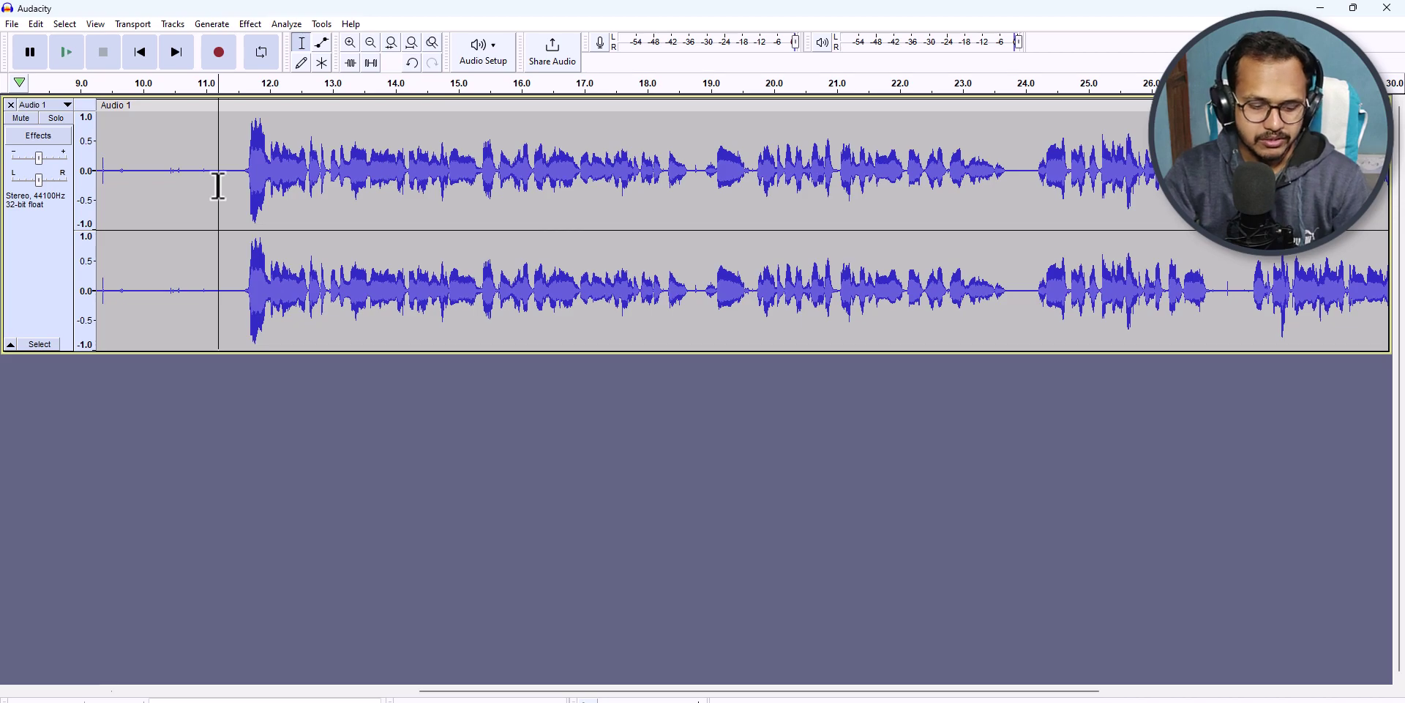
Select all, delete the Audio 1 track, then undo to restore it
key("ctrl+a")
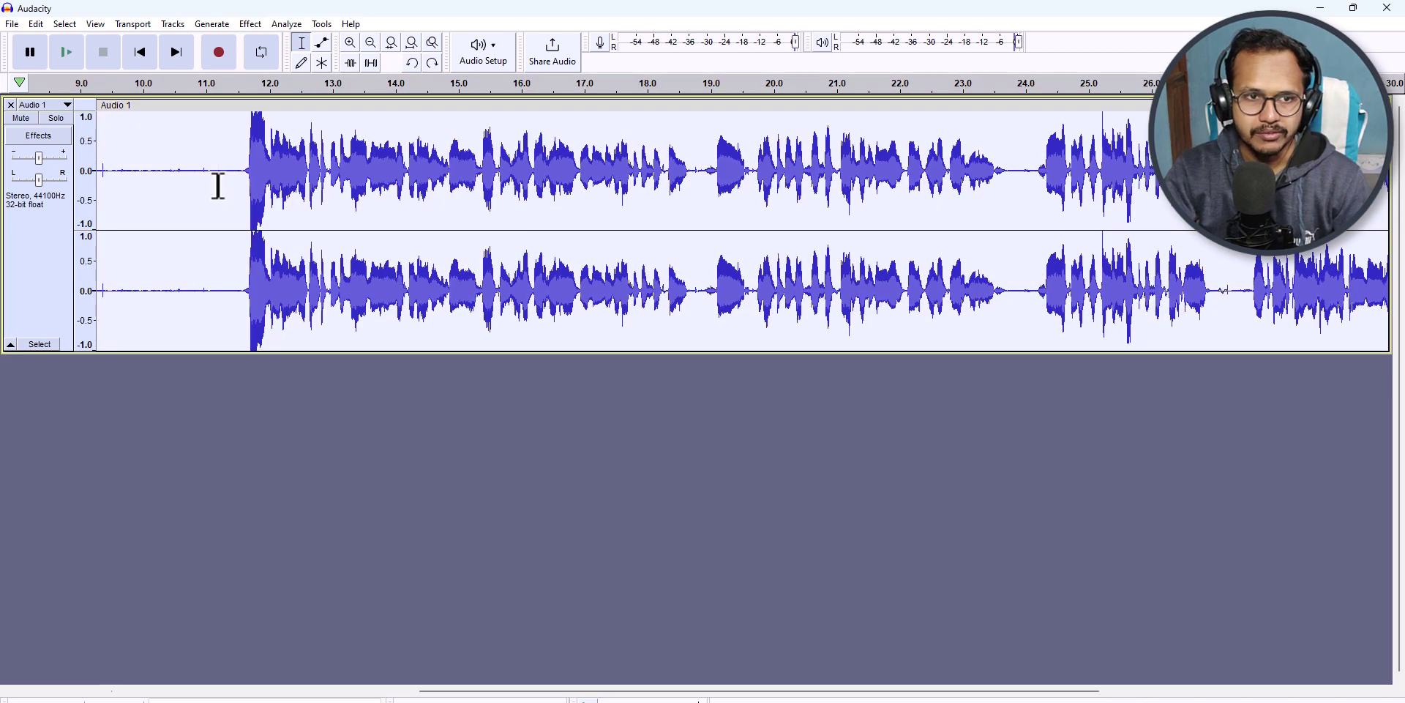
key("Delete")
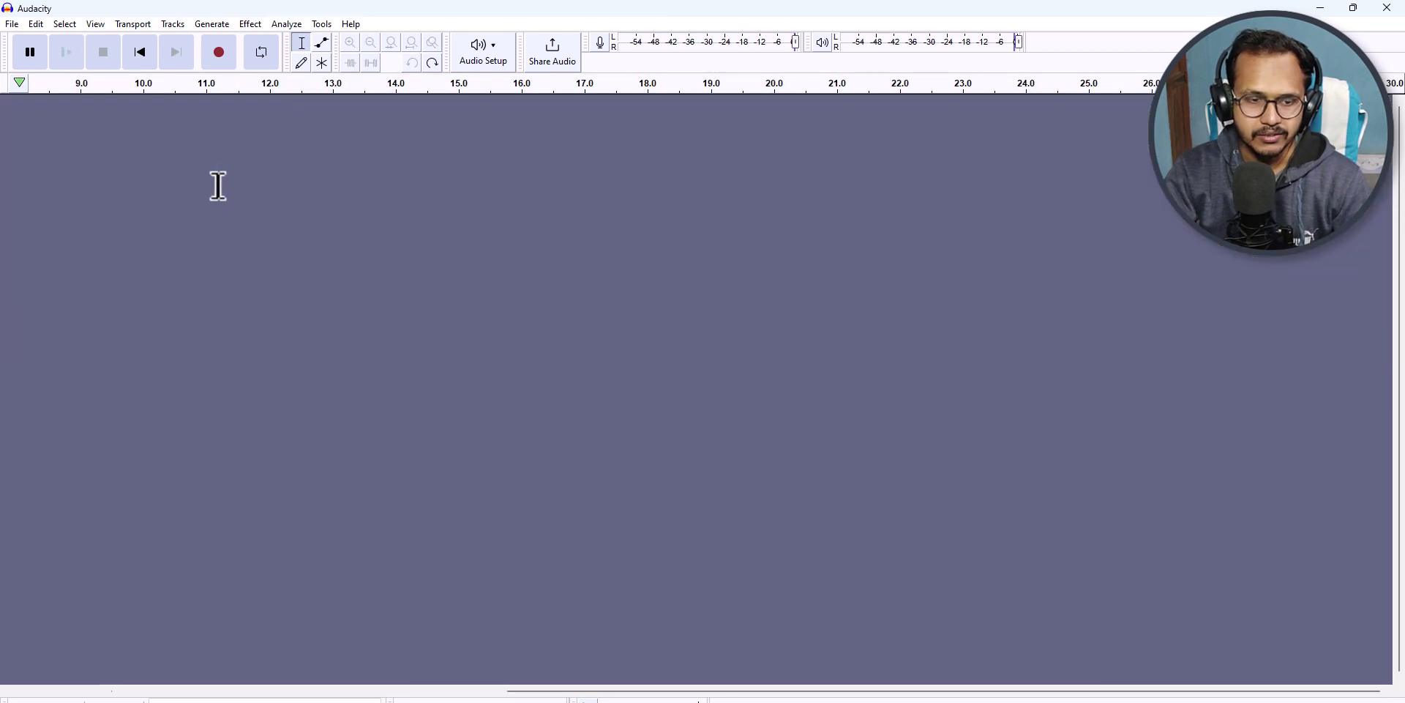
key("ctrl+z")
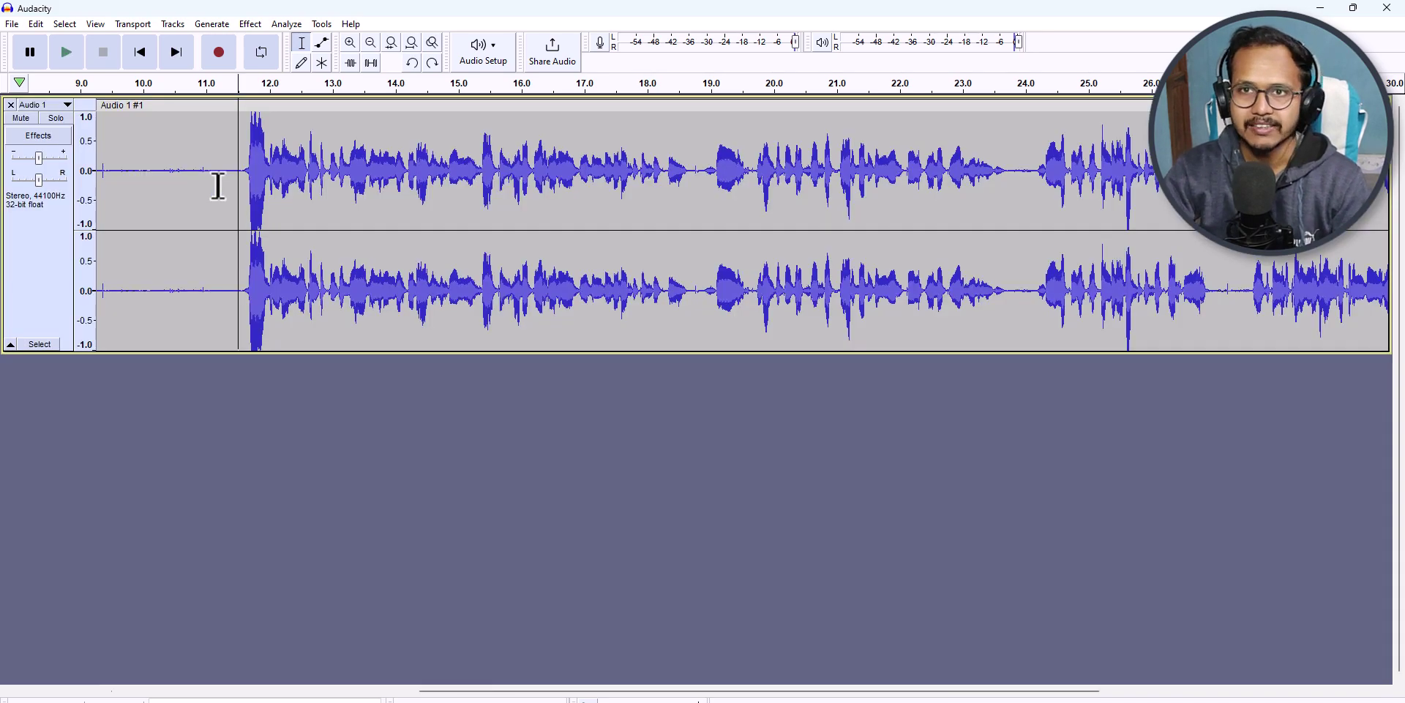
Select the silent opening and get a fresh noise profile in Noise Reduction
left_click_drag(244, 183, 33, 205)
left_click(251, 24)
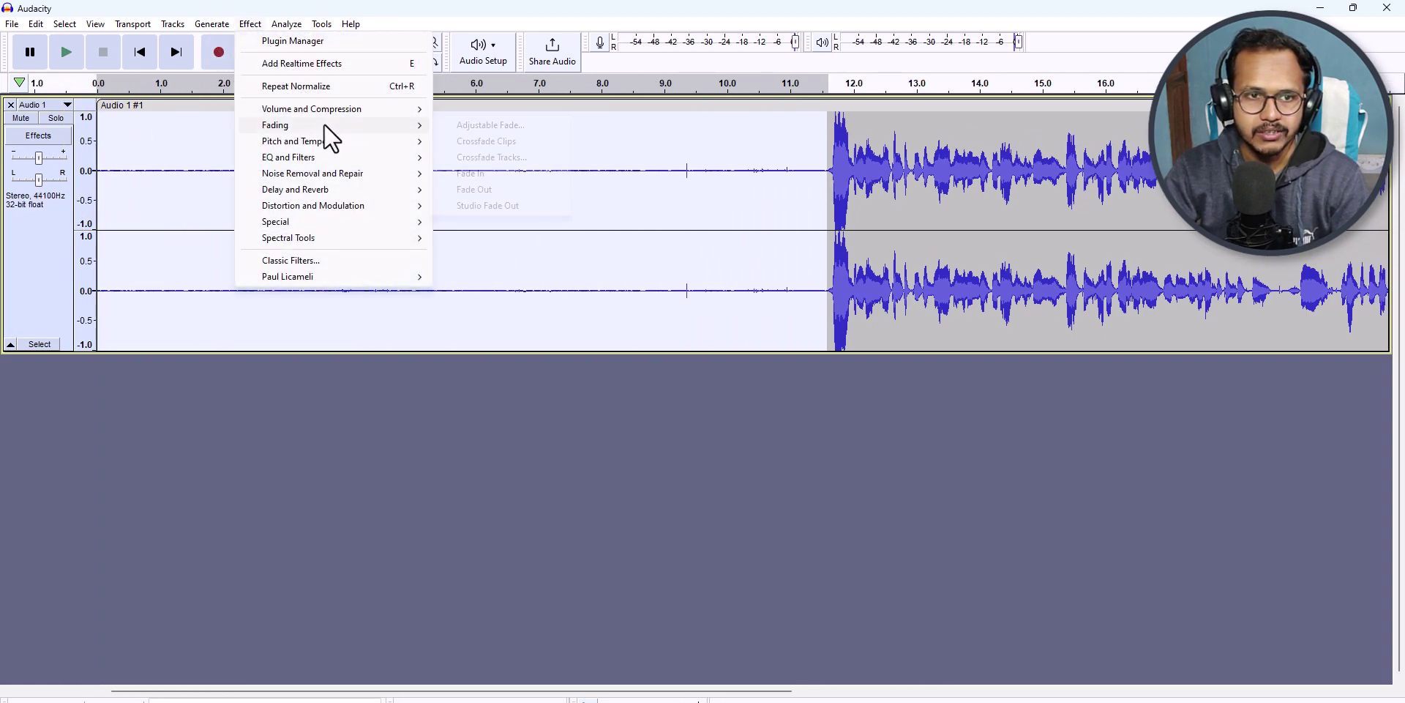
mouse_move(357, 179)
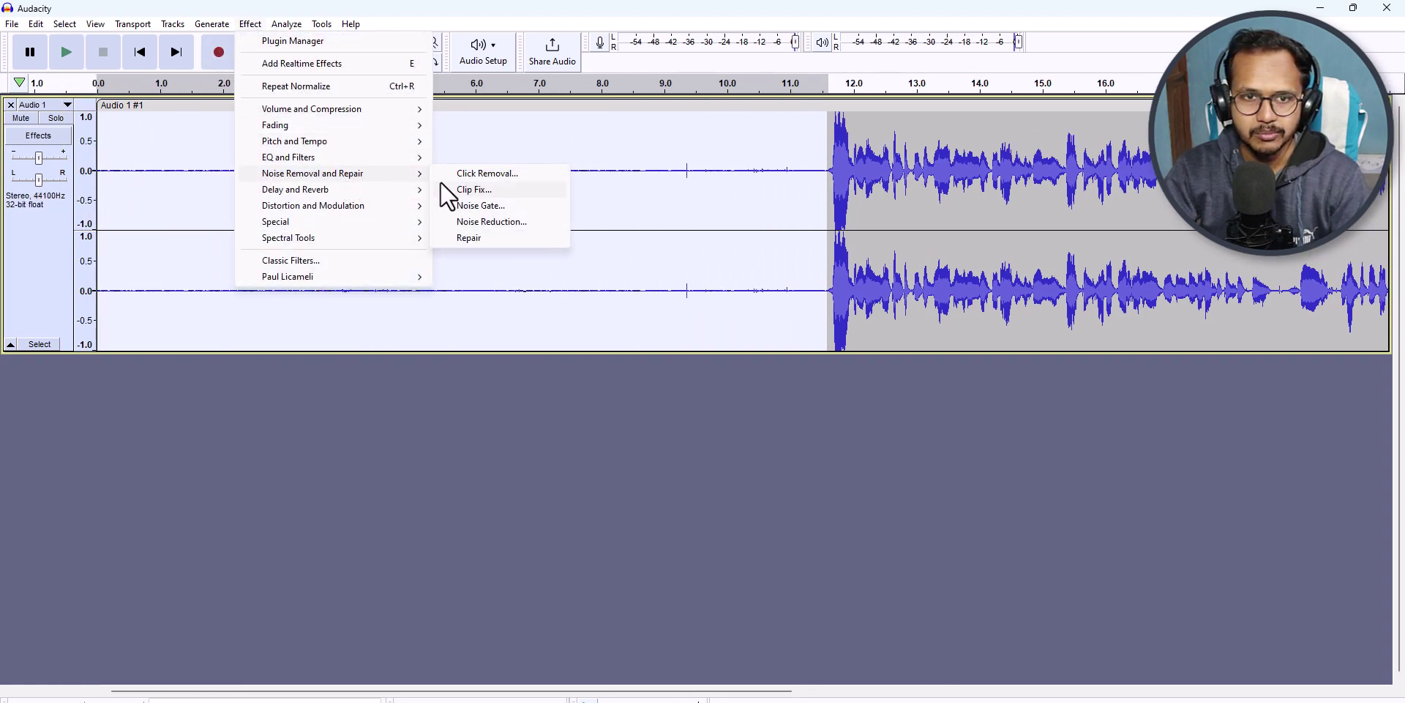
left_click(483, 222)
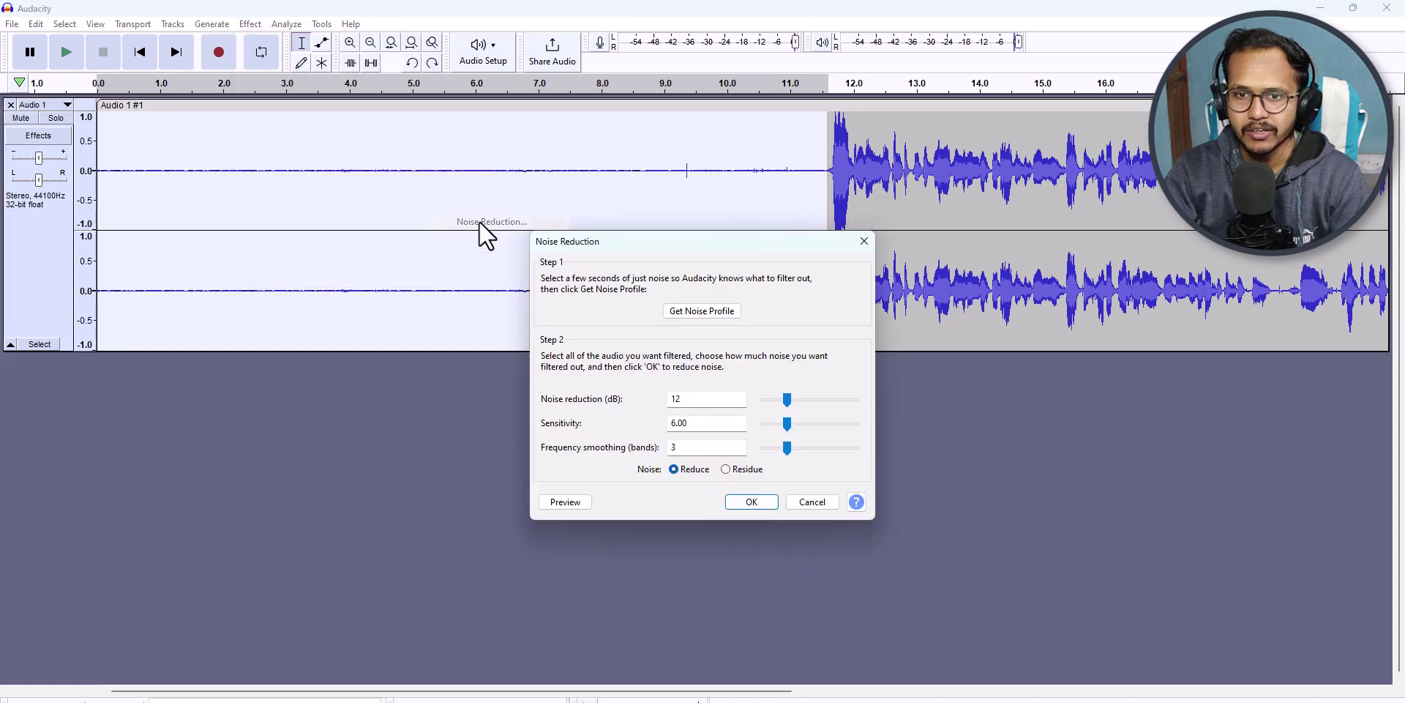
left_click(714, 313)
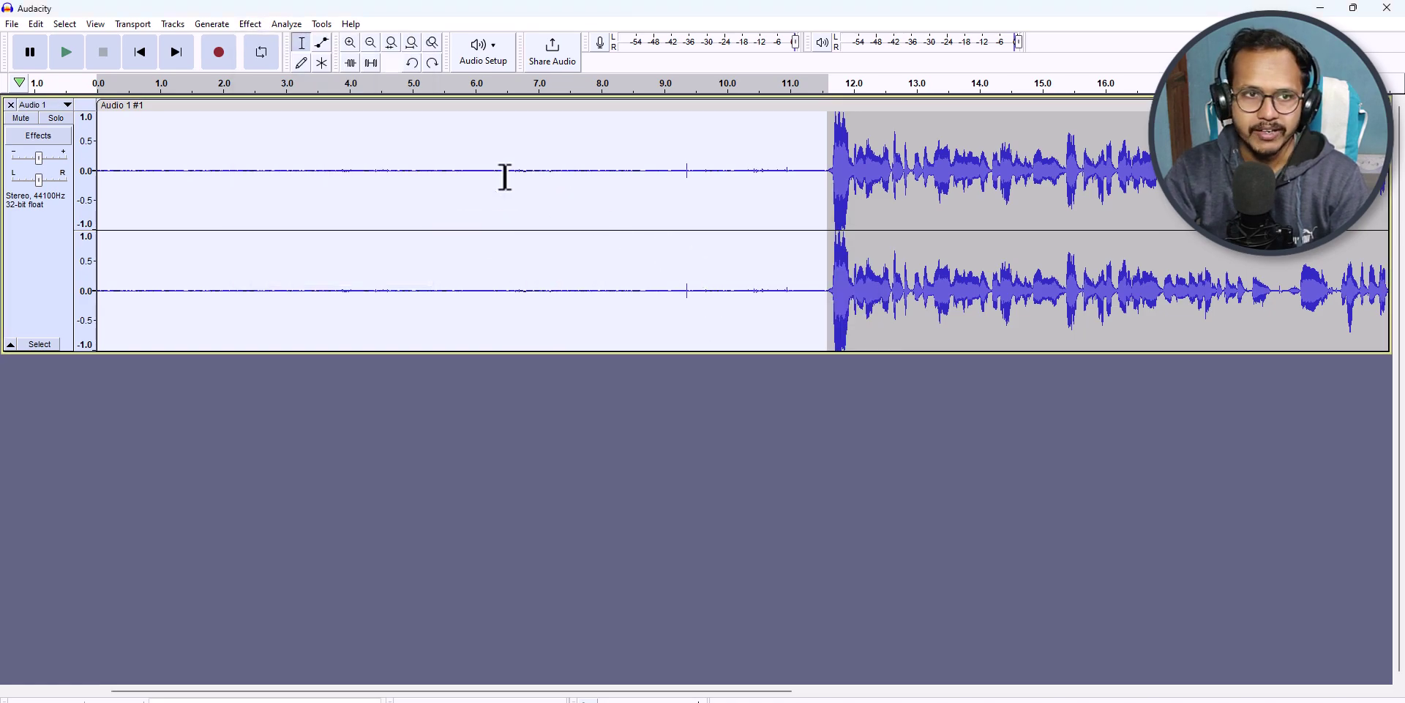
Clear the selection and apply Noise Reduction at 12 dB across the whole track
left_click(410, 128)
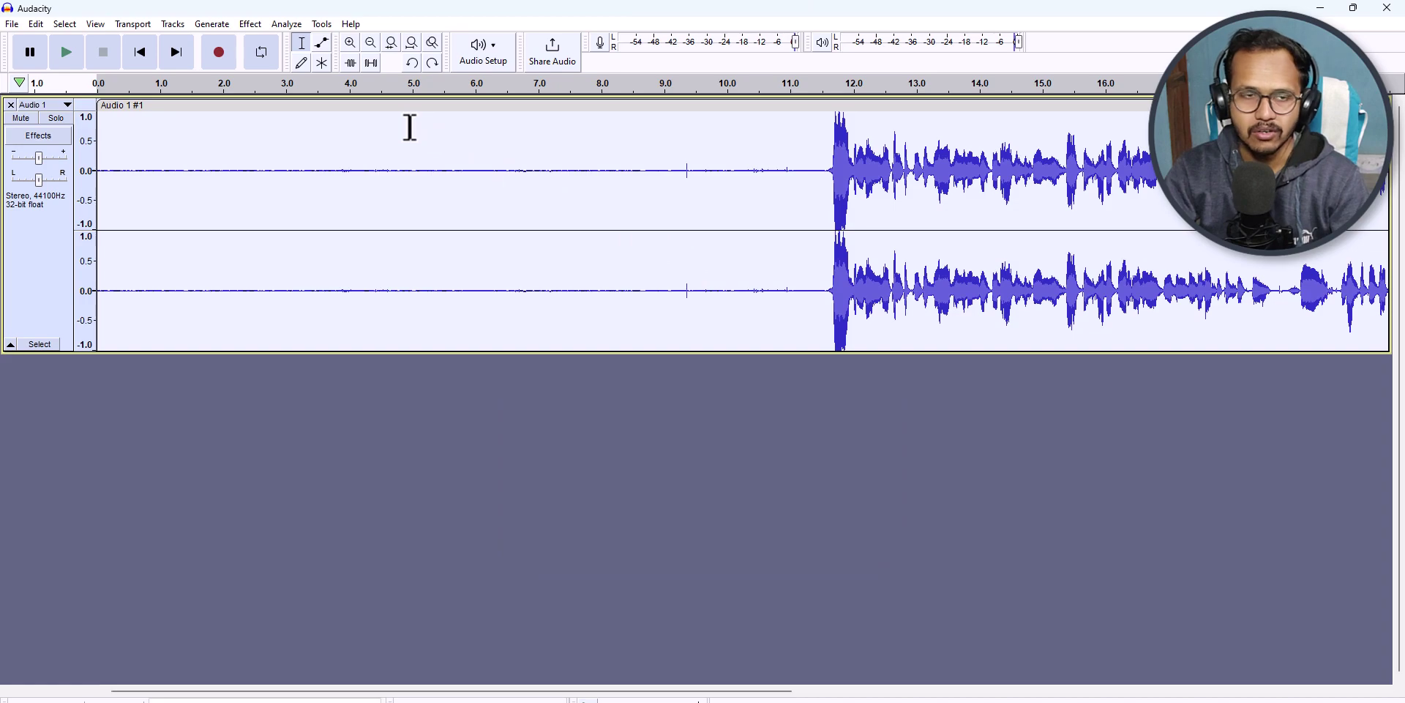
left_click(246, 24)
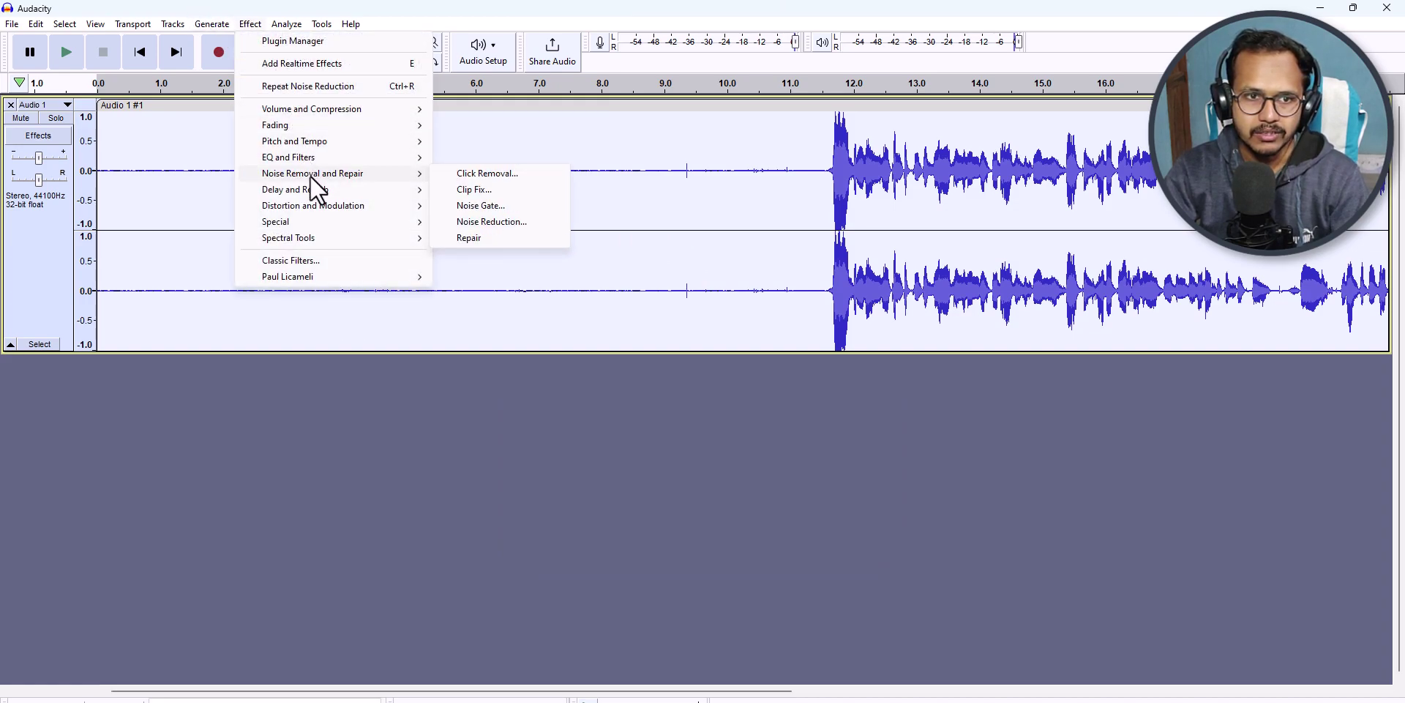
left_click(479, 222)
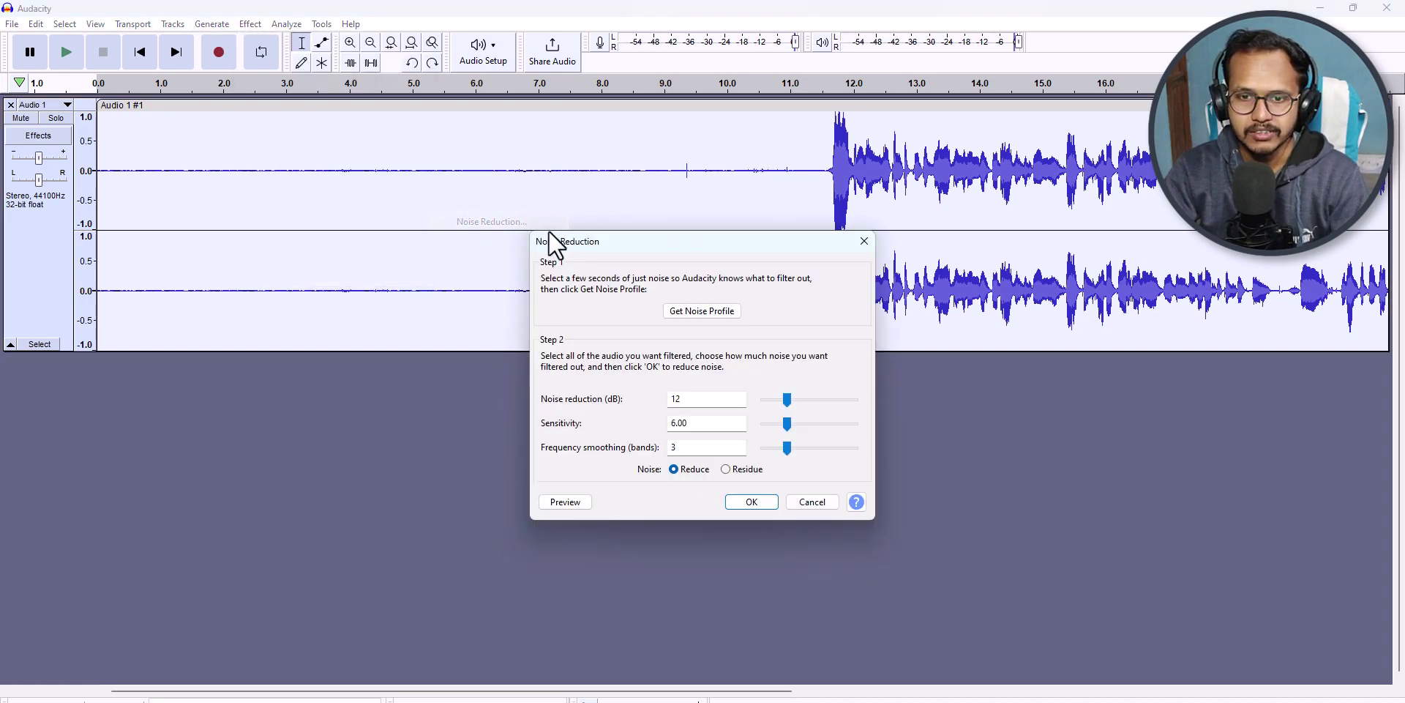
left_click(767, 504)
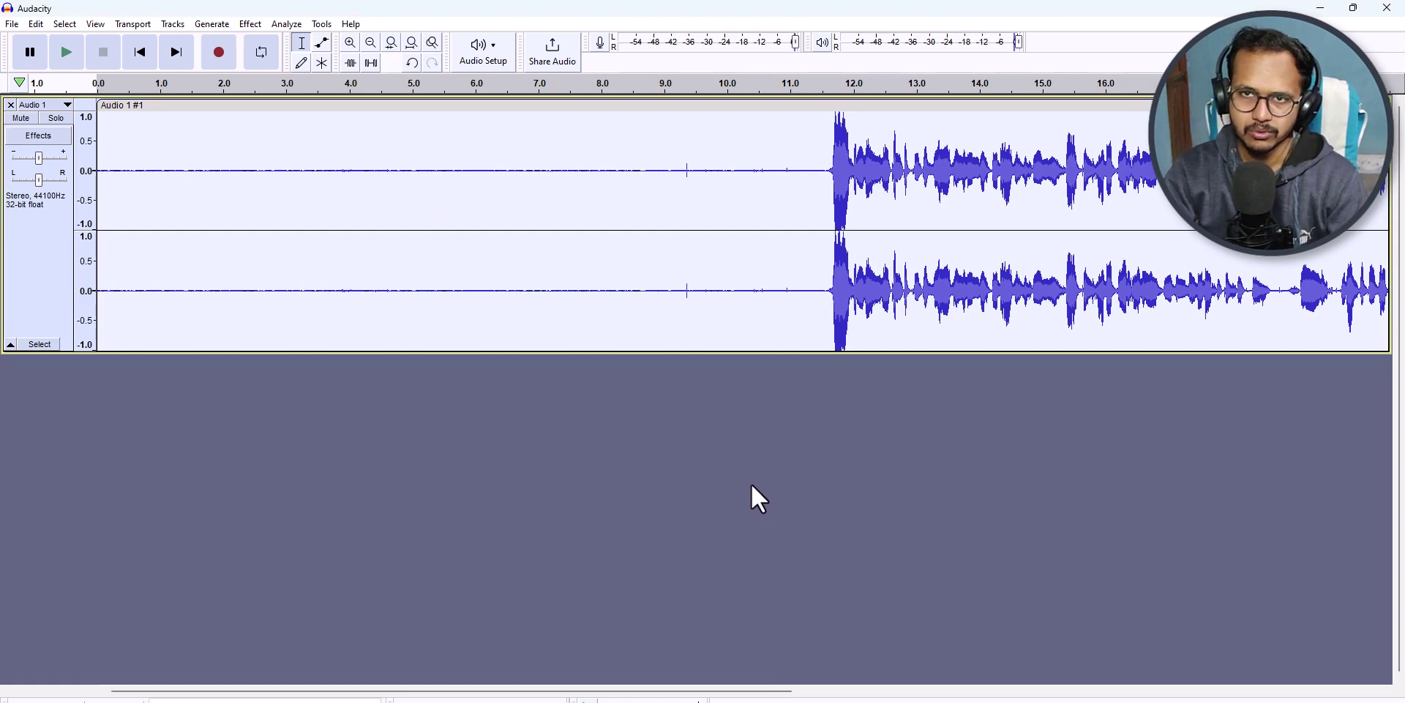
Create a new macro named 'Our custom Preset' from Tools > Manage Macros
left_click(325, 25)
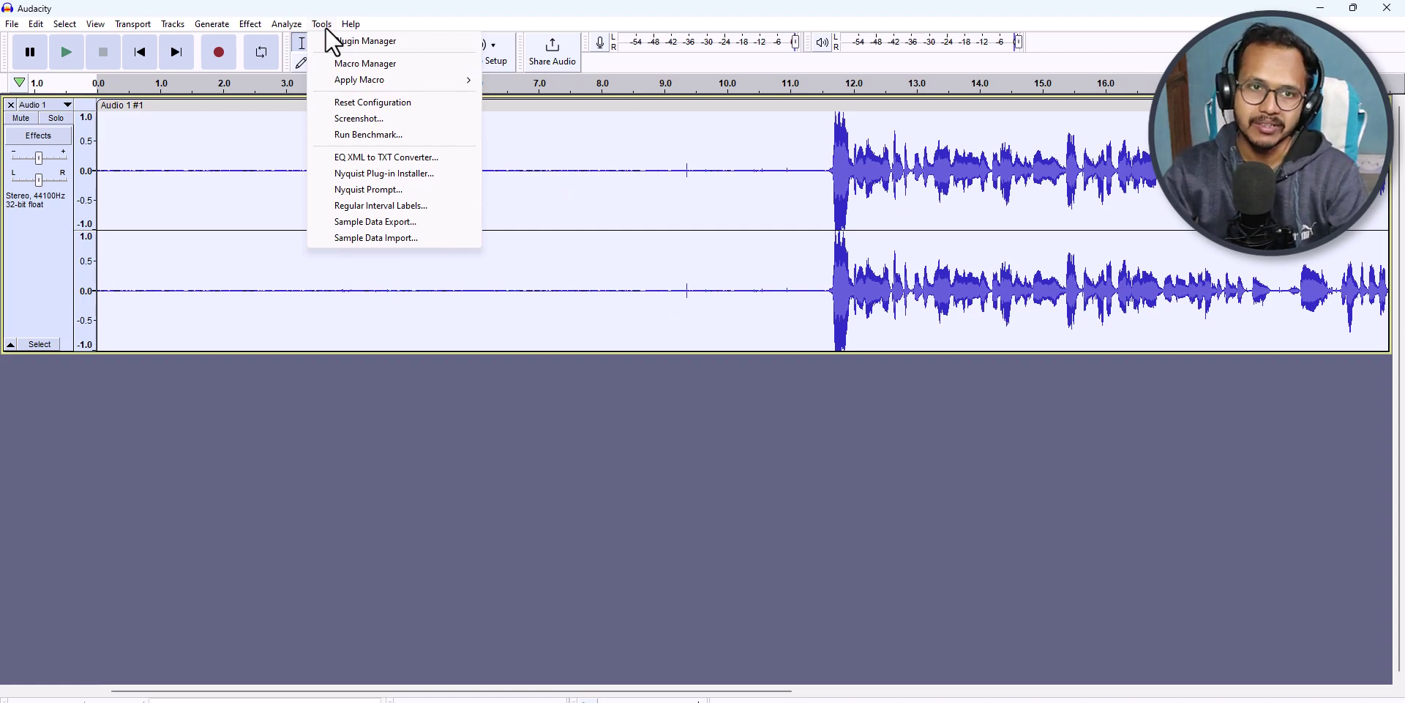
left_click(369, 66)
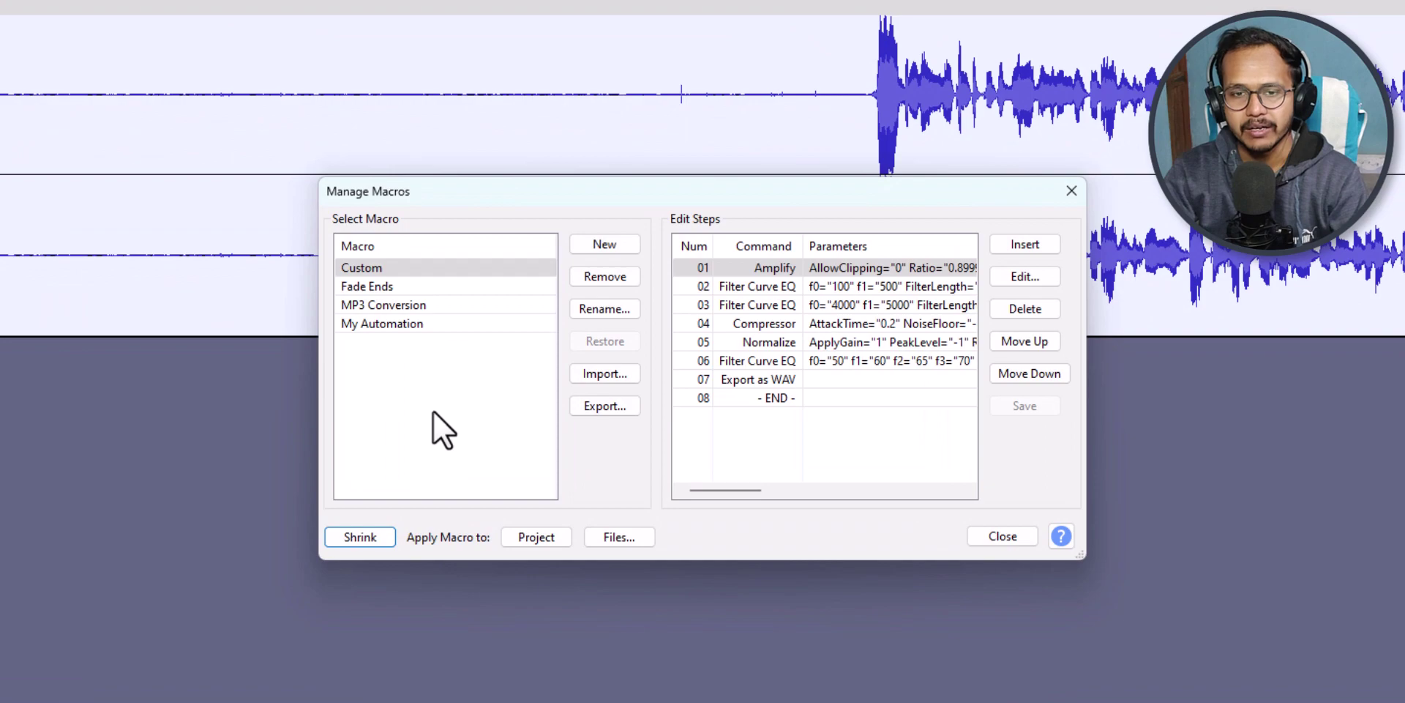
left_click(595, 249)
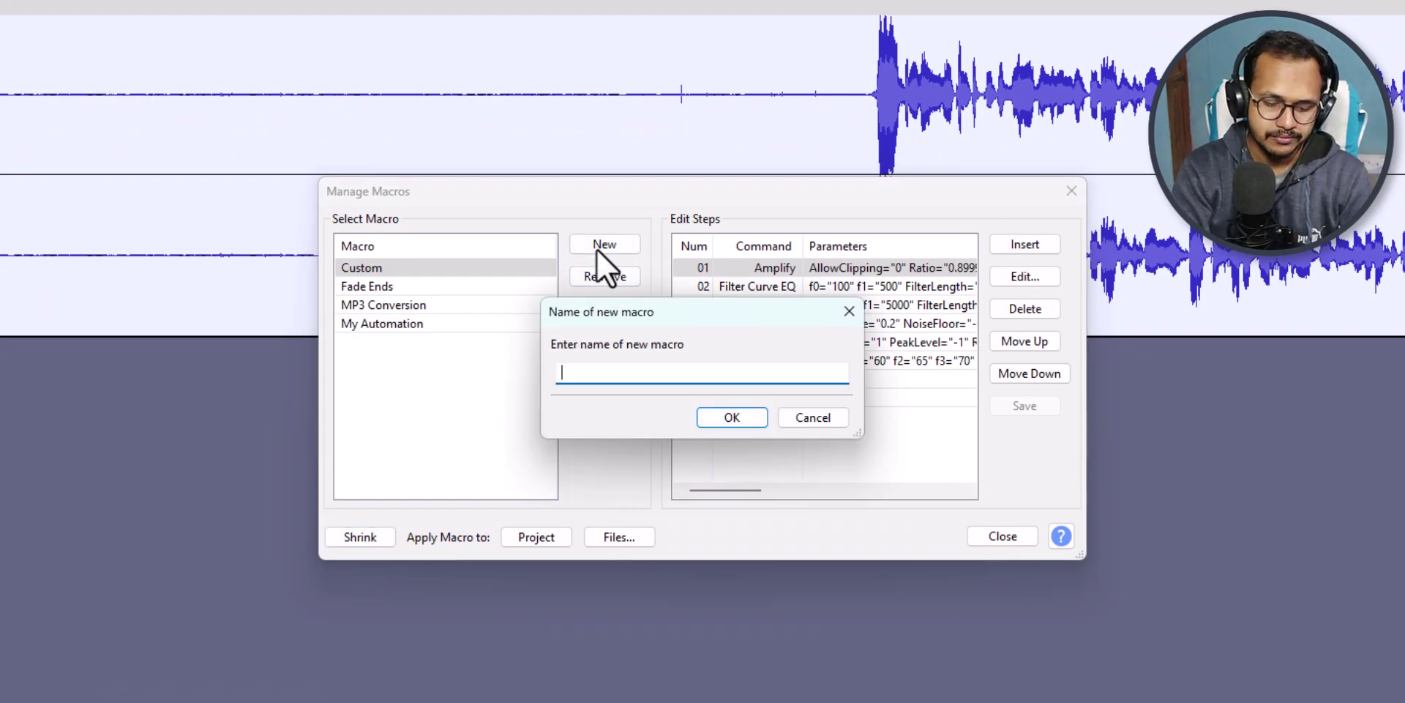
type("Our custom ")
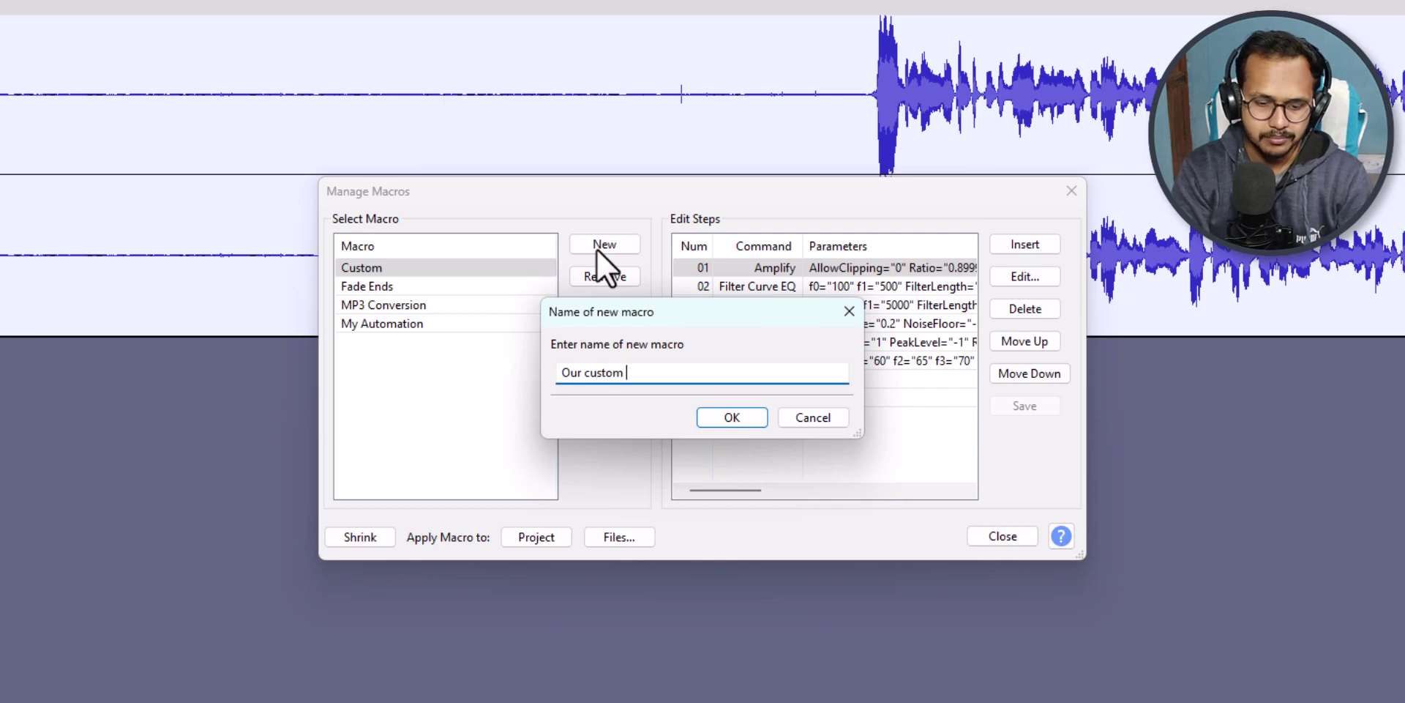
type("Prese")
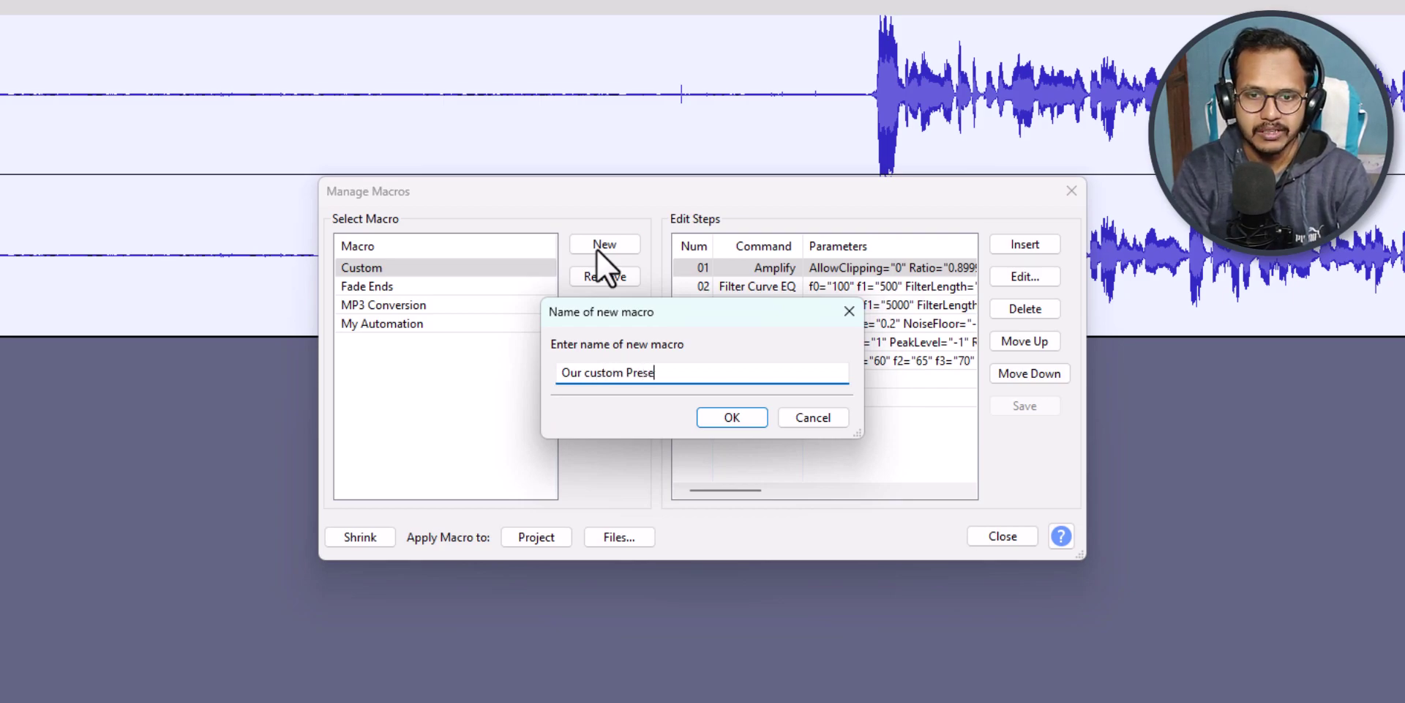
type("t")
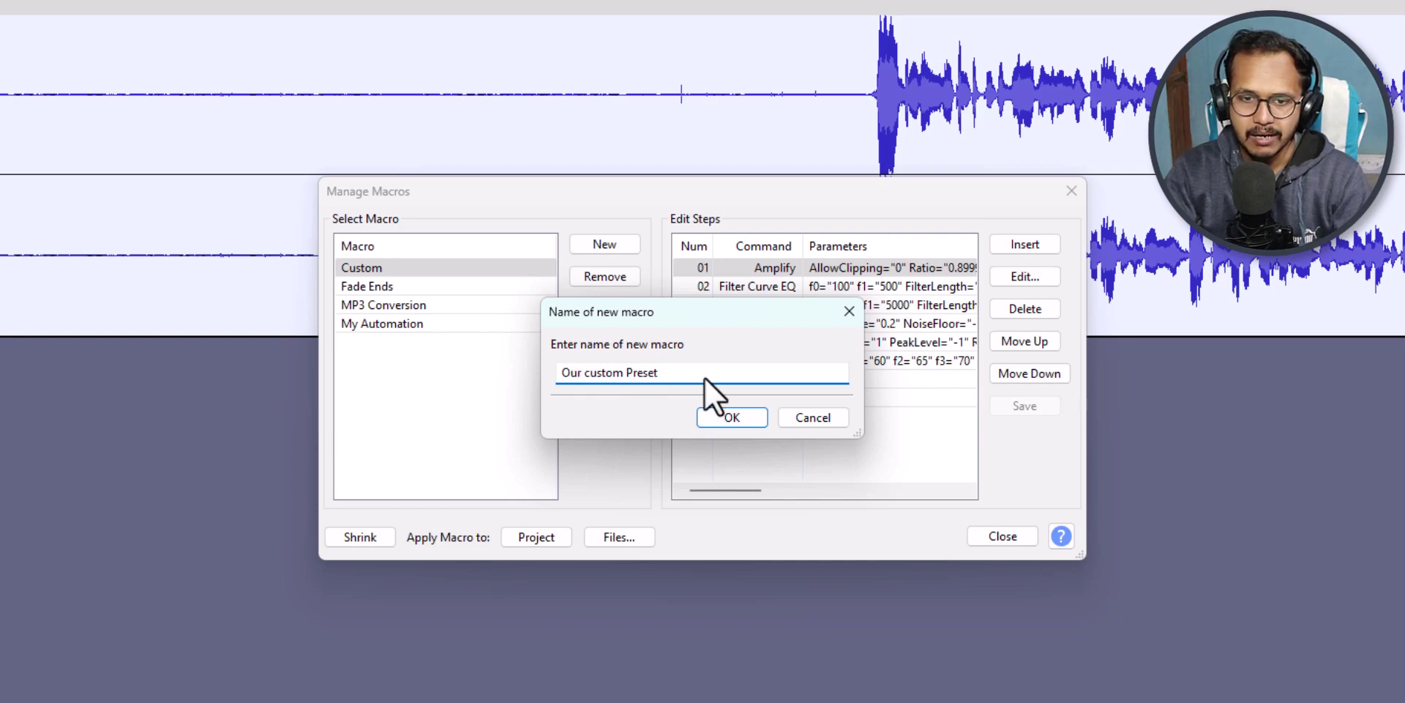
left_click(725, 416)
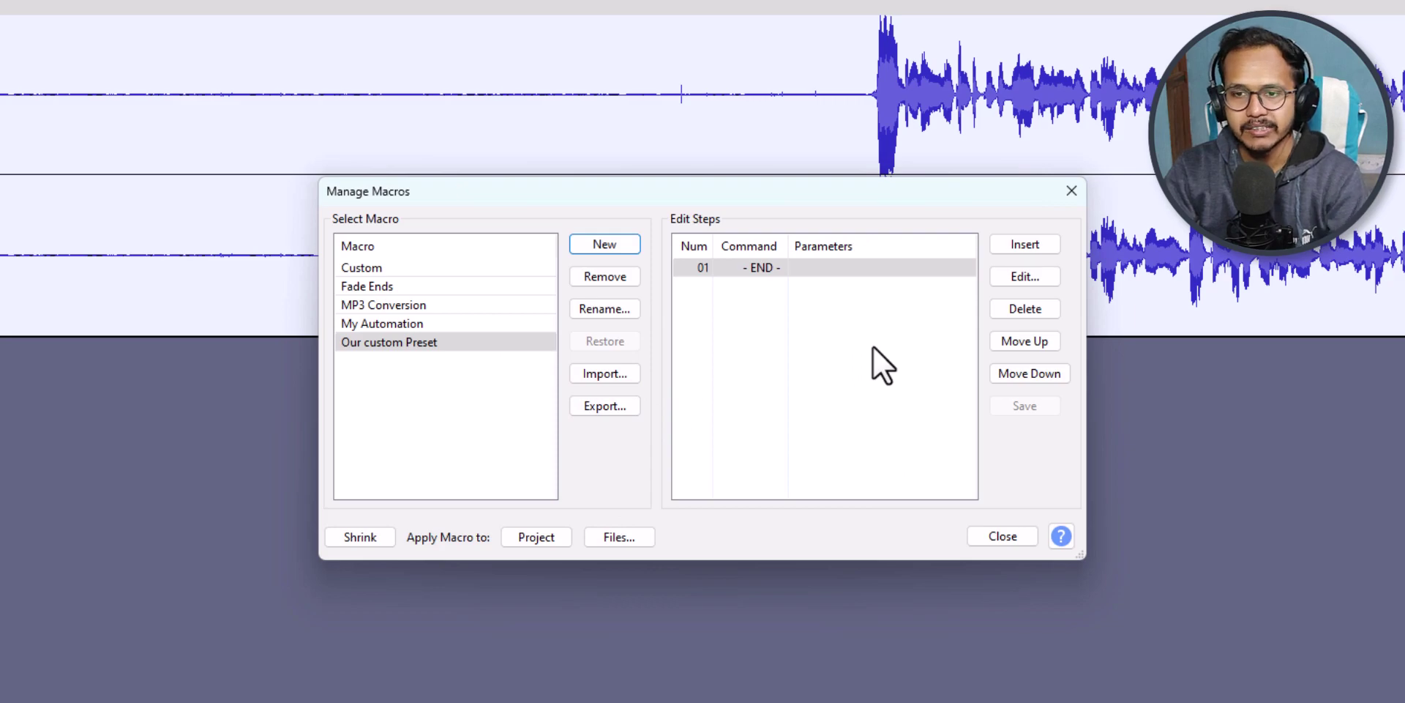
Insert Filter Curve EQ with the Bass Boost factory preset (f0=100, f1=500, v0=9) as step one
left_click(1022, 245)
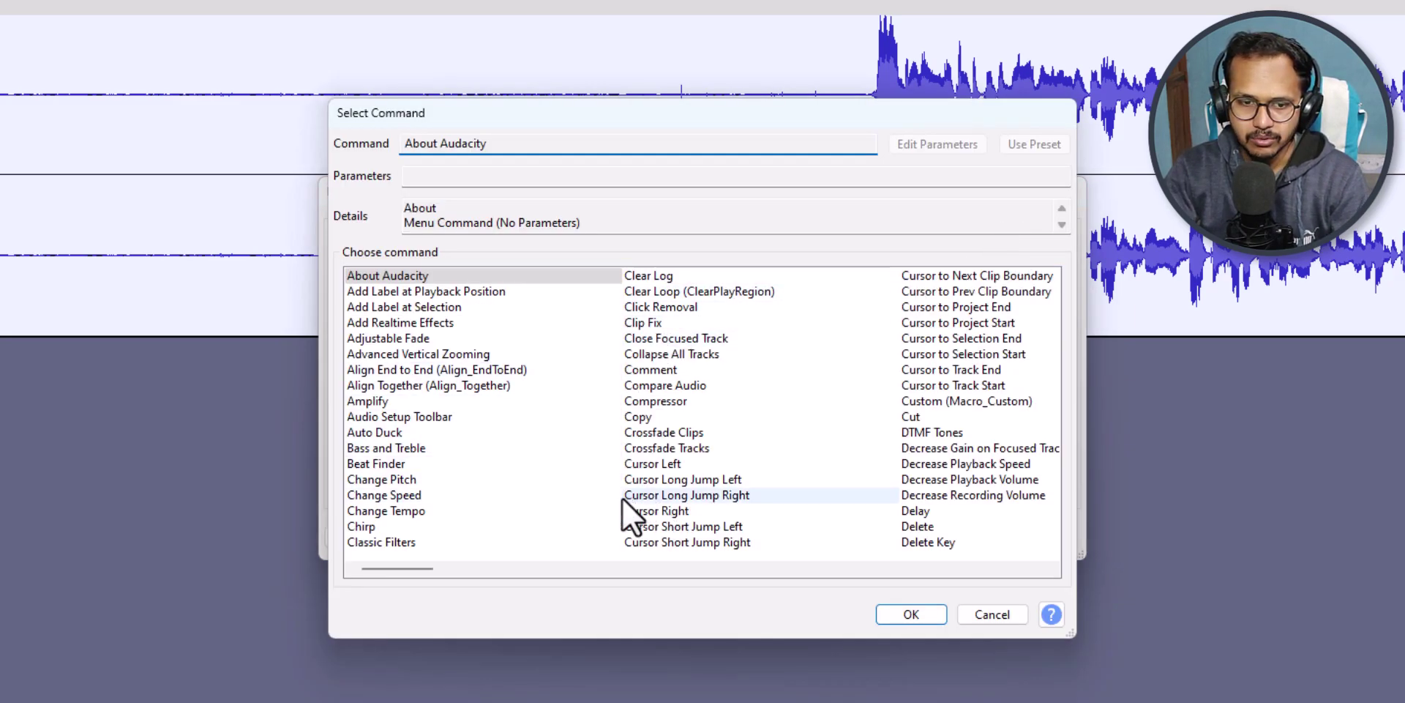
left_click_drag(398, 568, 464, 564)
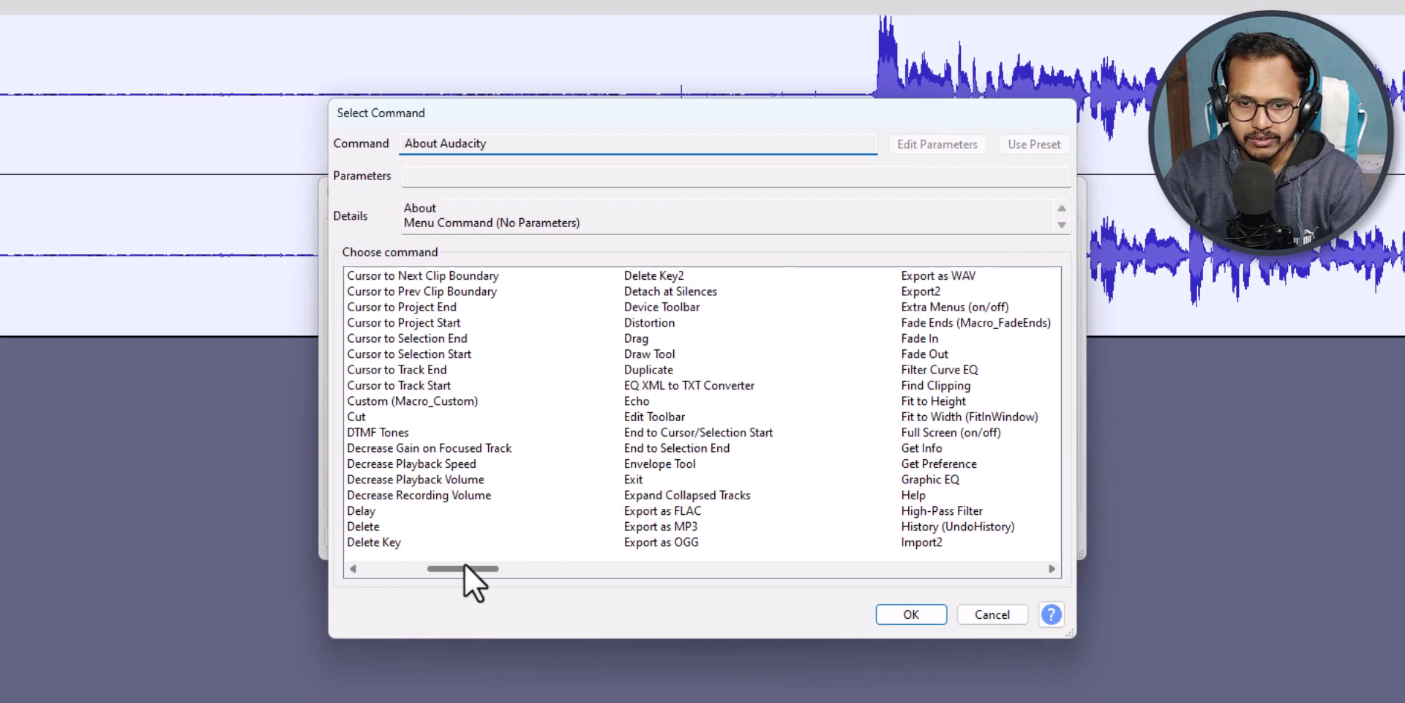
left_click(964, 372)
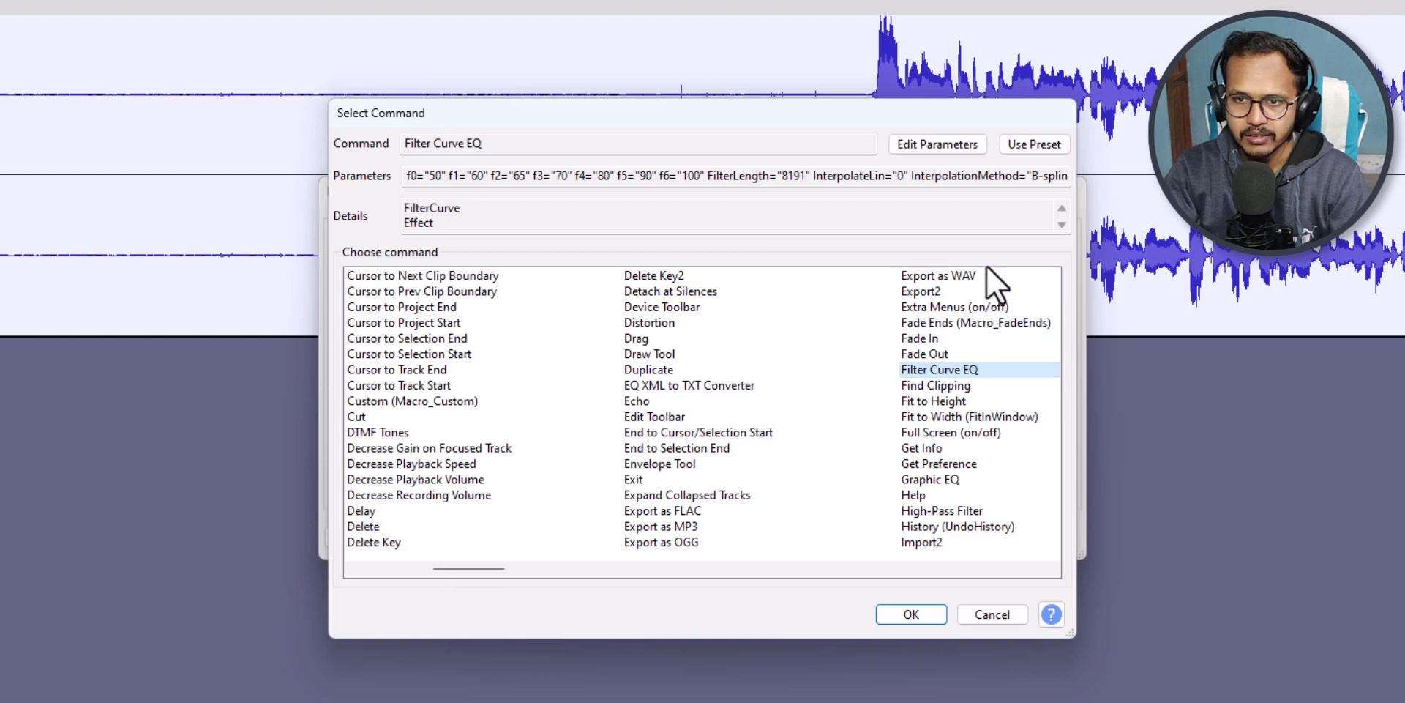
left_click(957, 143)
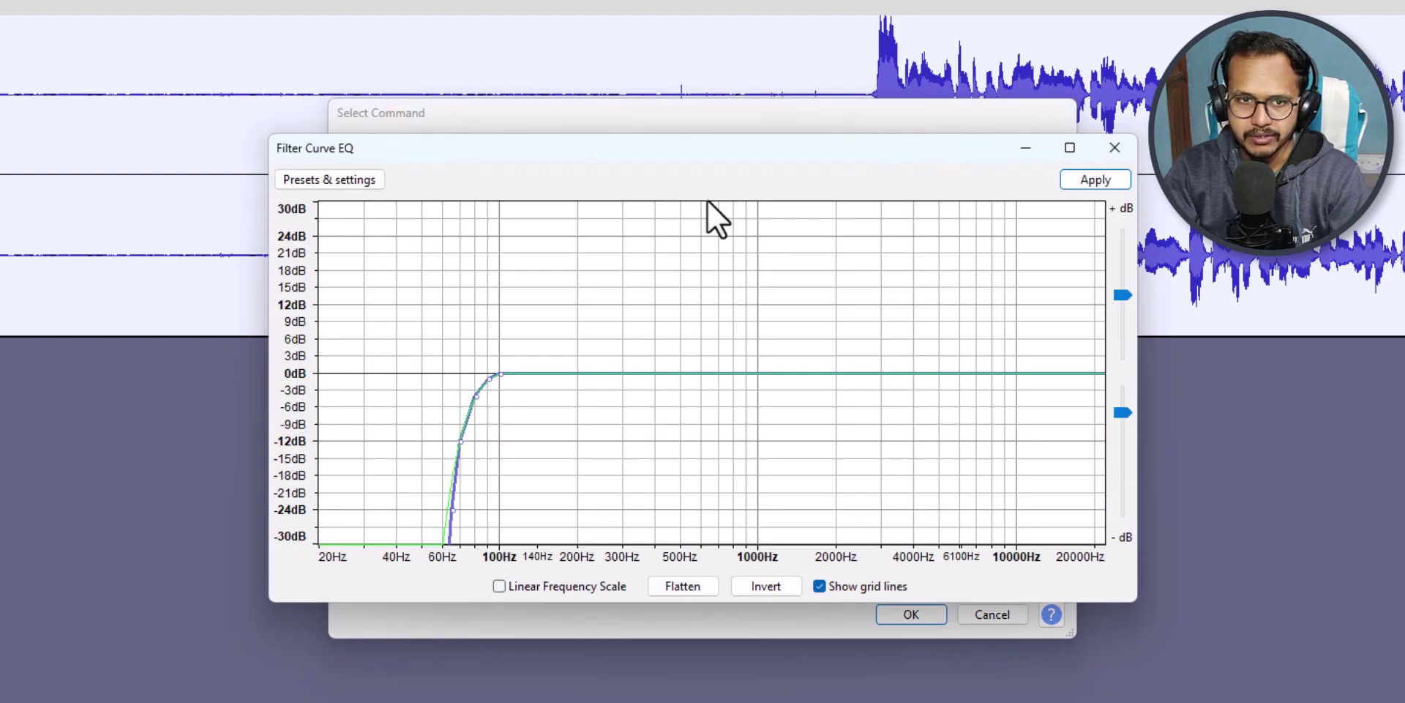
left_click(357, 181)
mouse_move(385, 288)
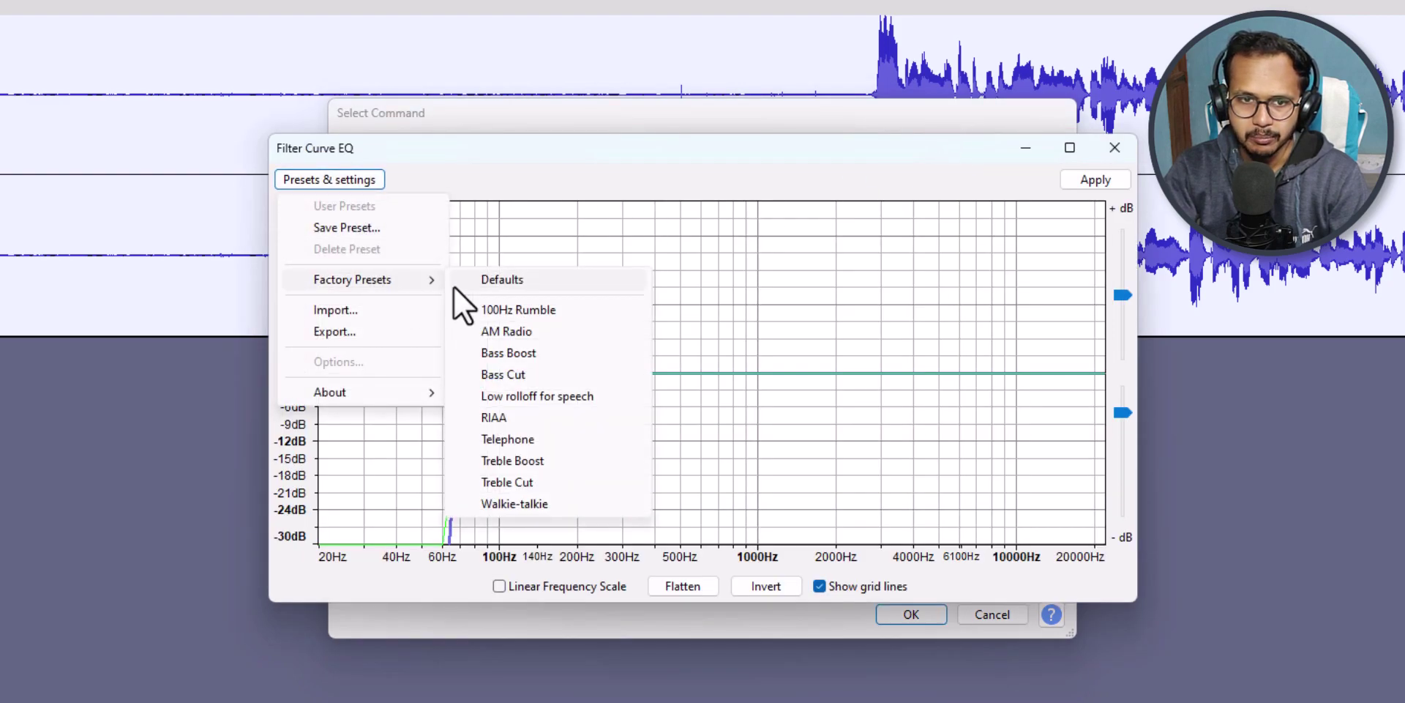
left_click(537, 358)
left_click(1082, 182)
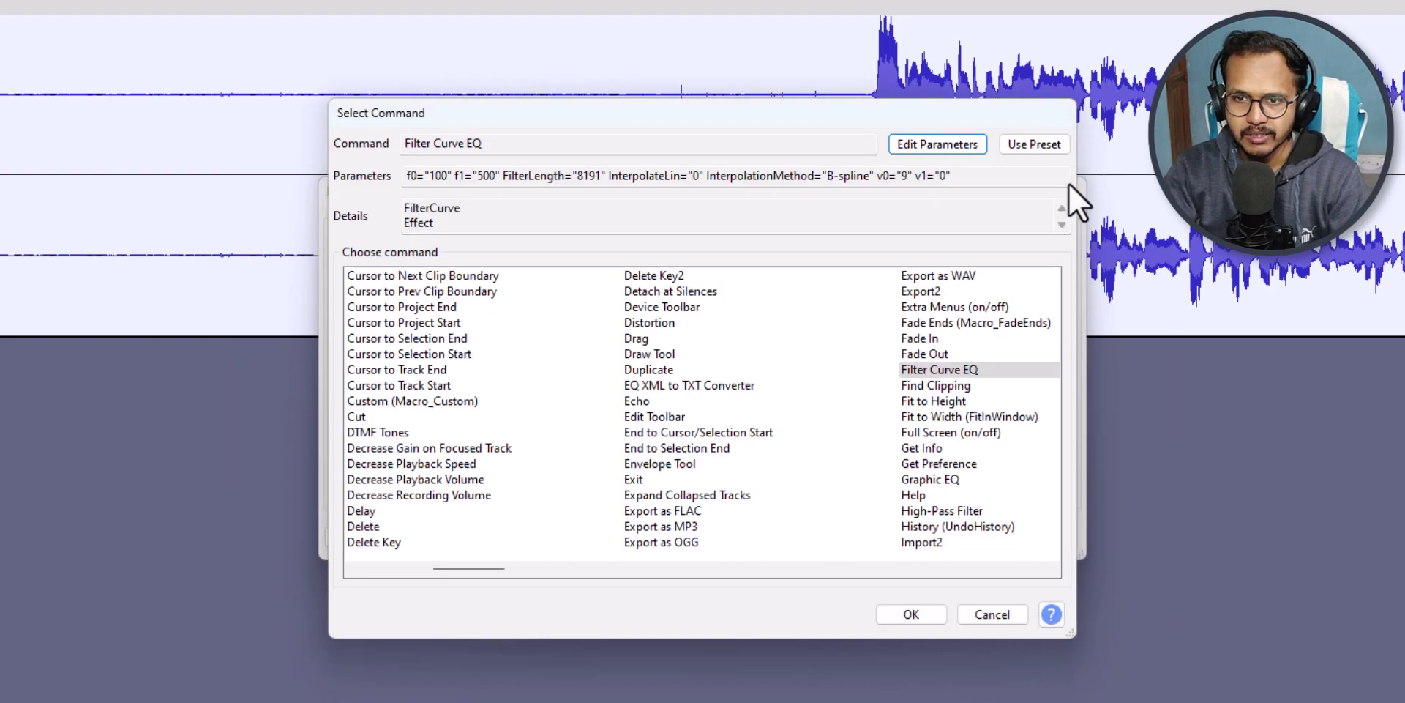
left_click(912, 614)
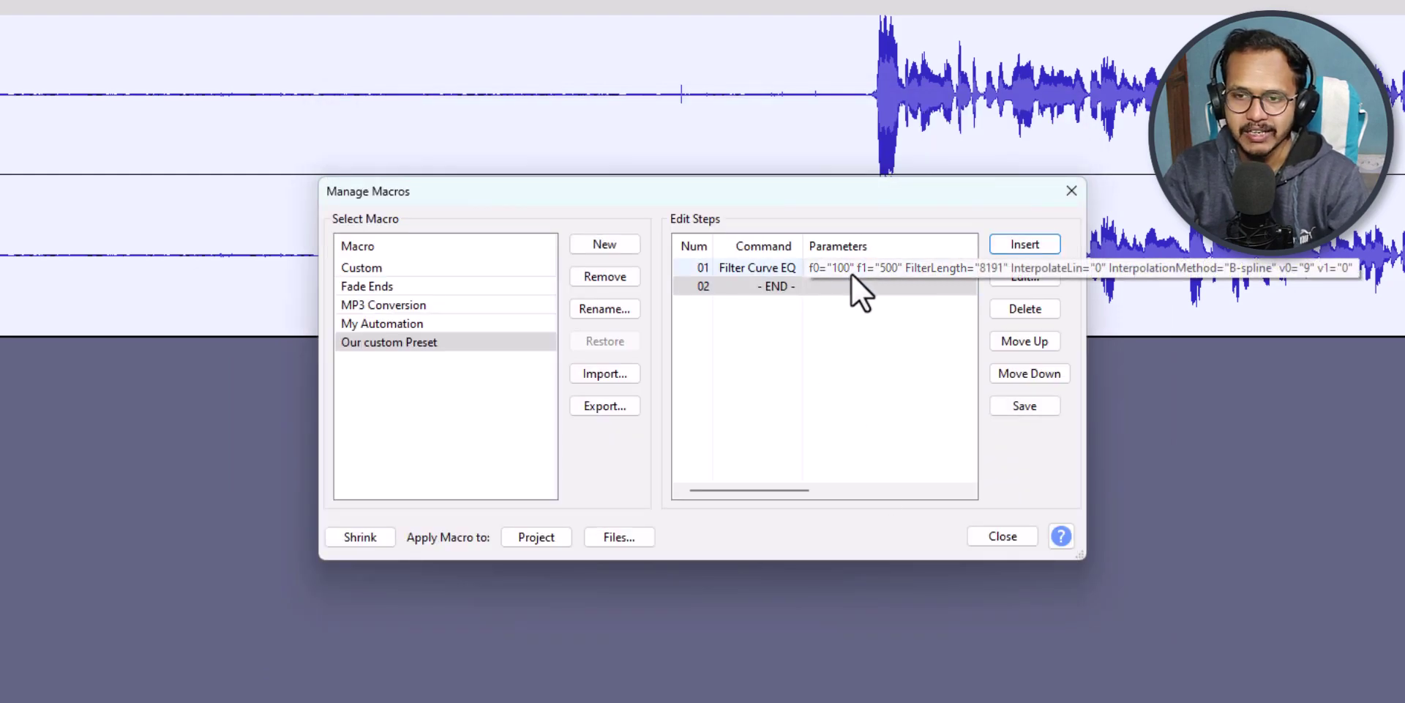
Add a second Filter Curve EQ step using the Treble Boost factory preset (f0=4000, f1=5000)
left_click(1020, 243)
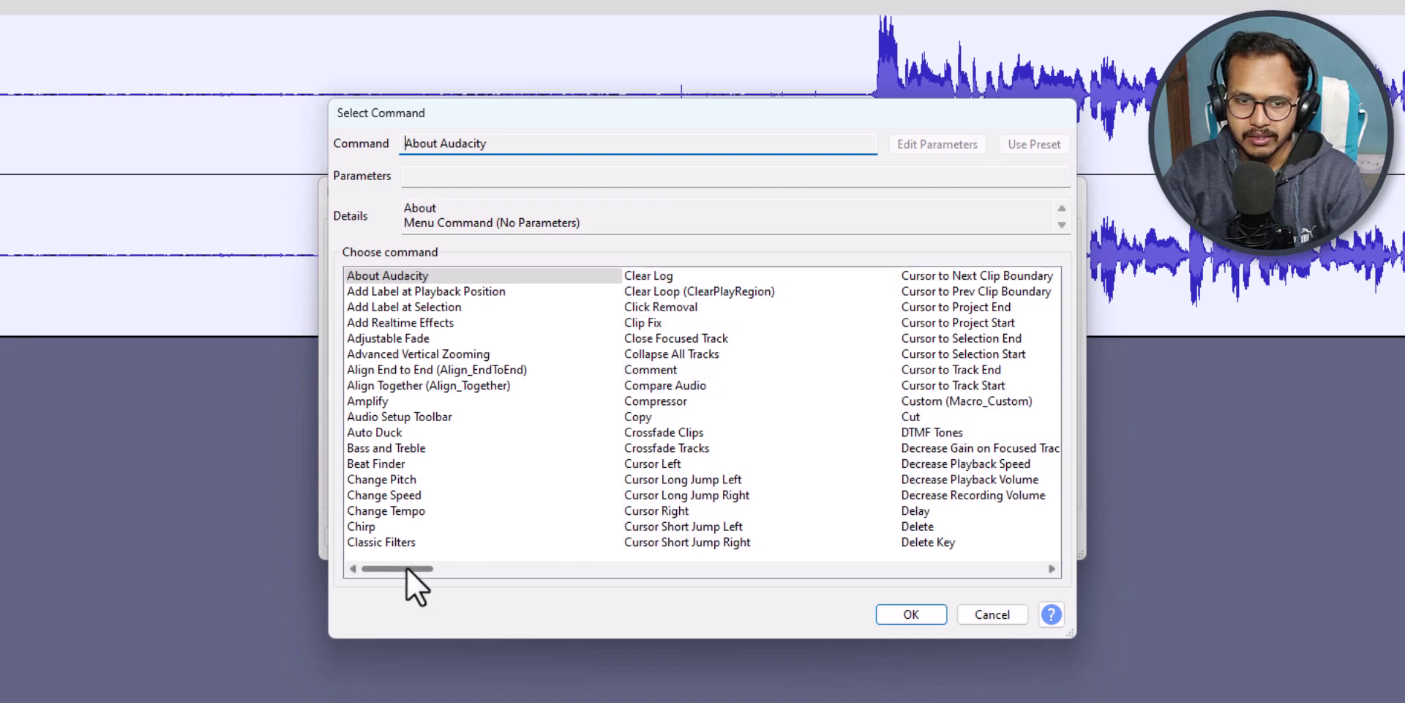
left_click_drag(416, 568, 443, 569)
left_click(941, 370)
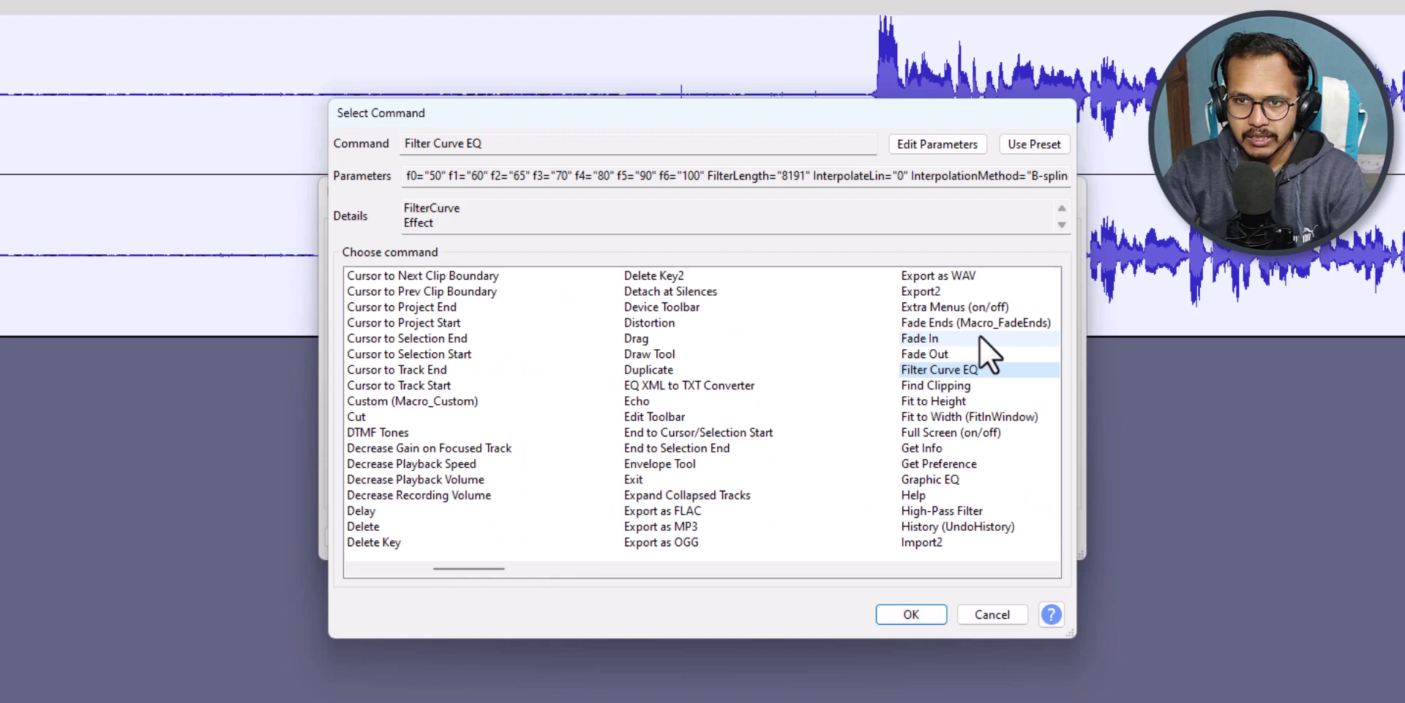
left_click(957, 146)
left_click(375, 185)
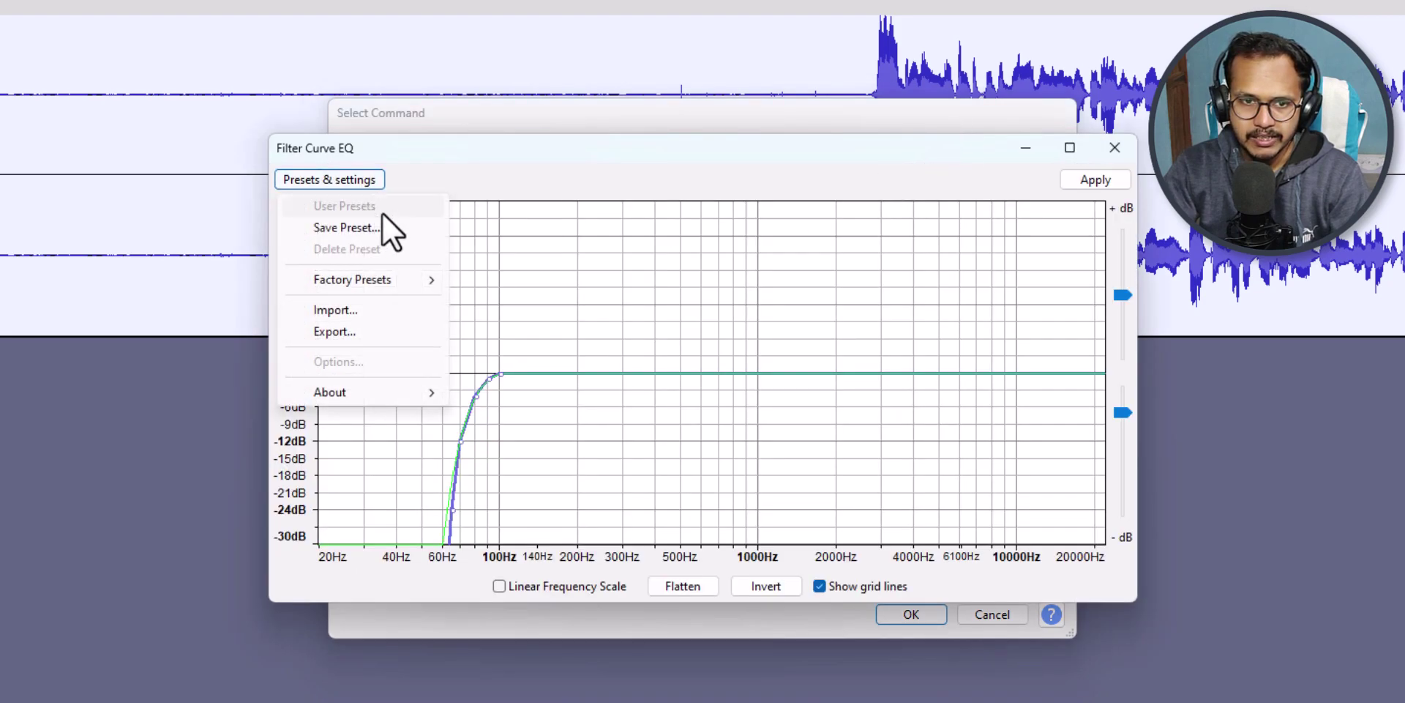
mouse_move(408, 276)
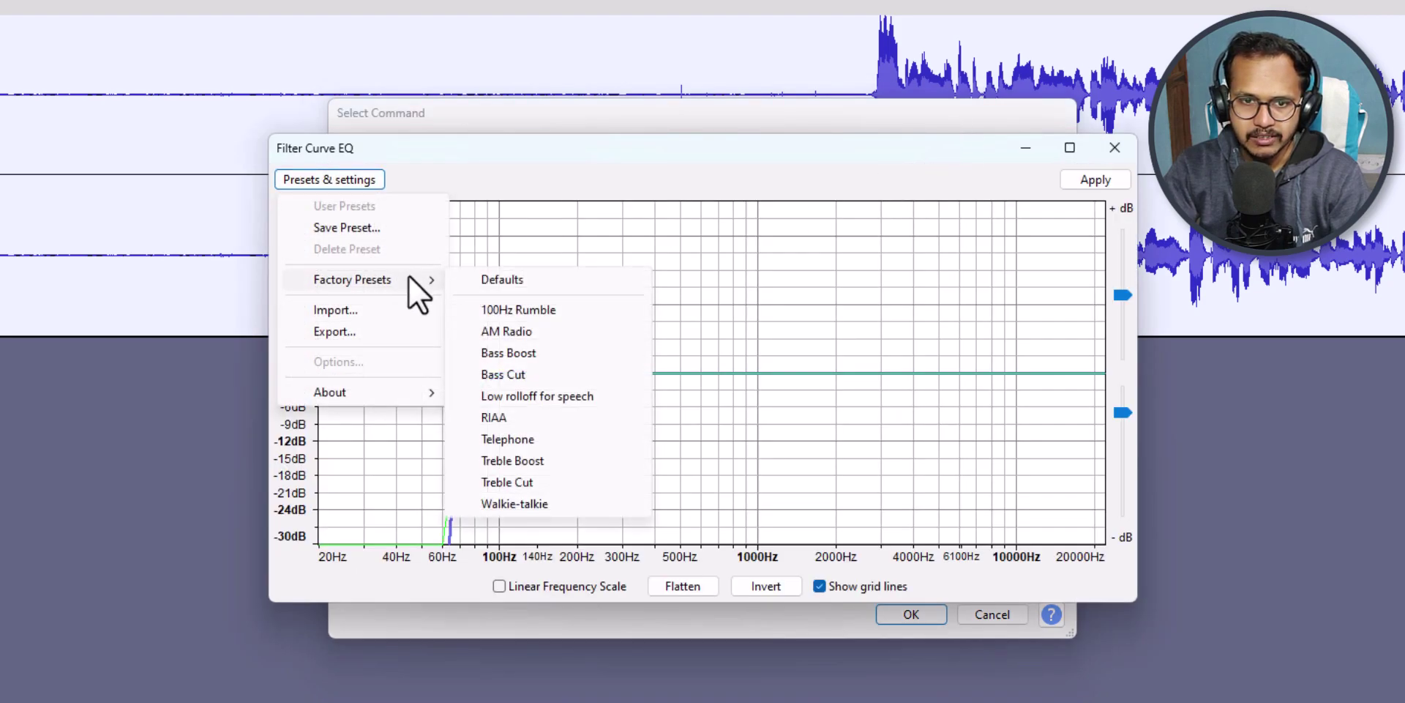
left_click(517, 460)
left_click(1096, 183)
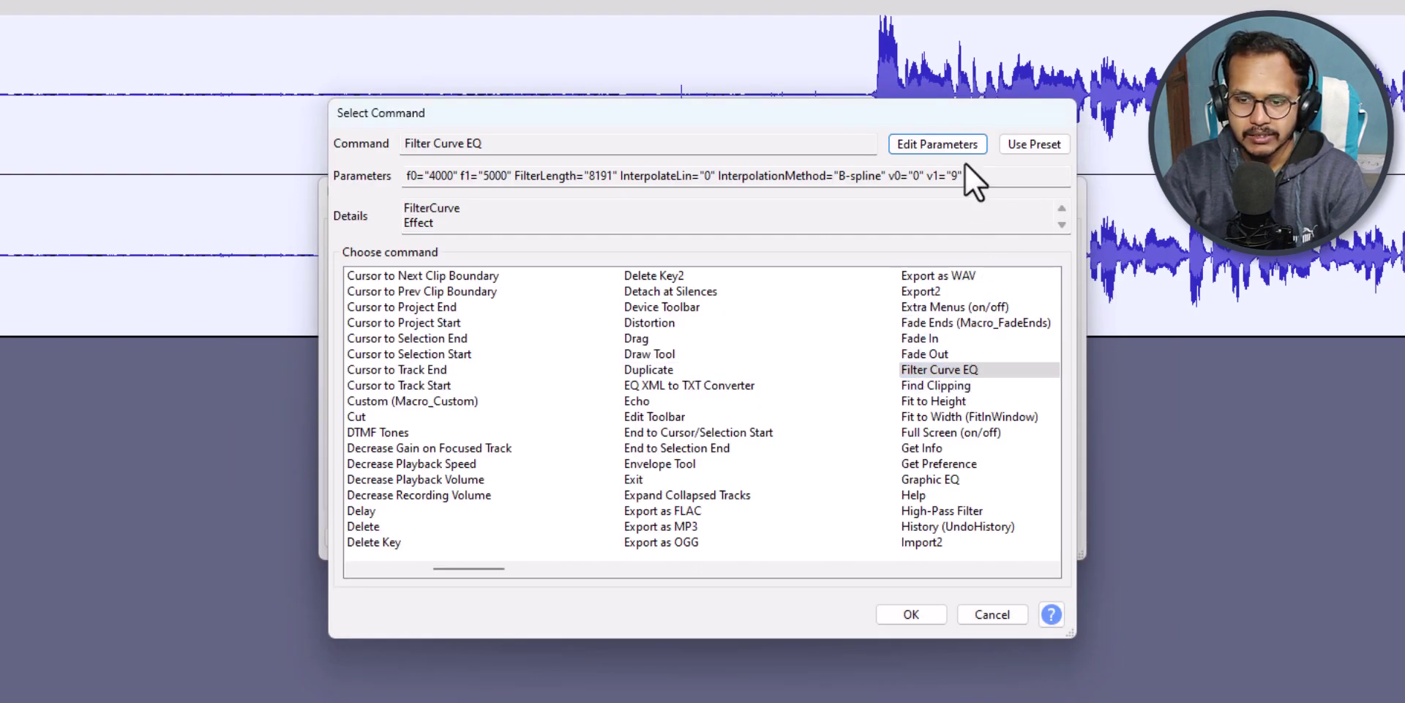
left_click(899, 615)
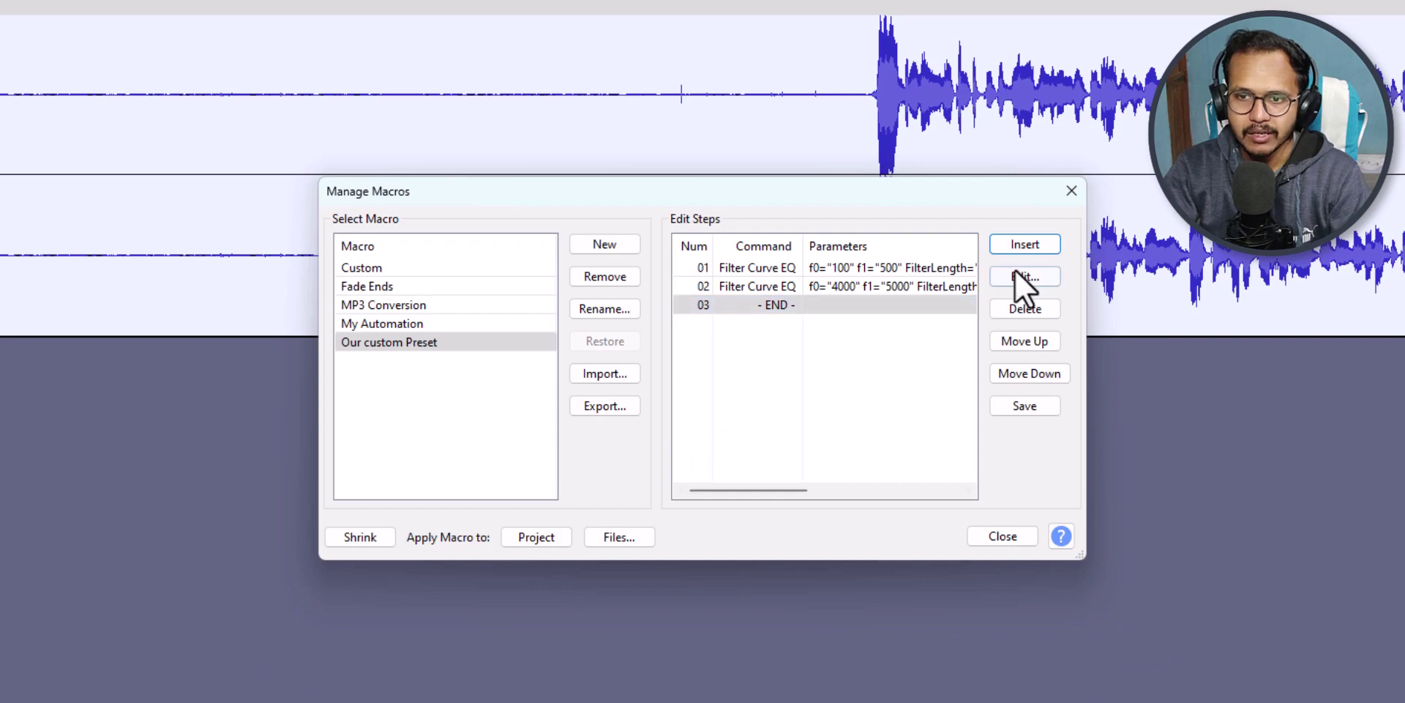
Add a third Filter Curve EQ step using the Low rolloff for speech preset (f0=50)
left_click(1025, 243)
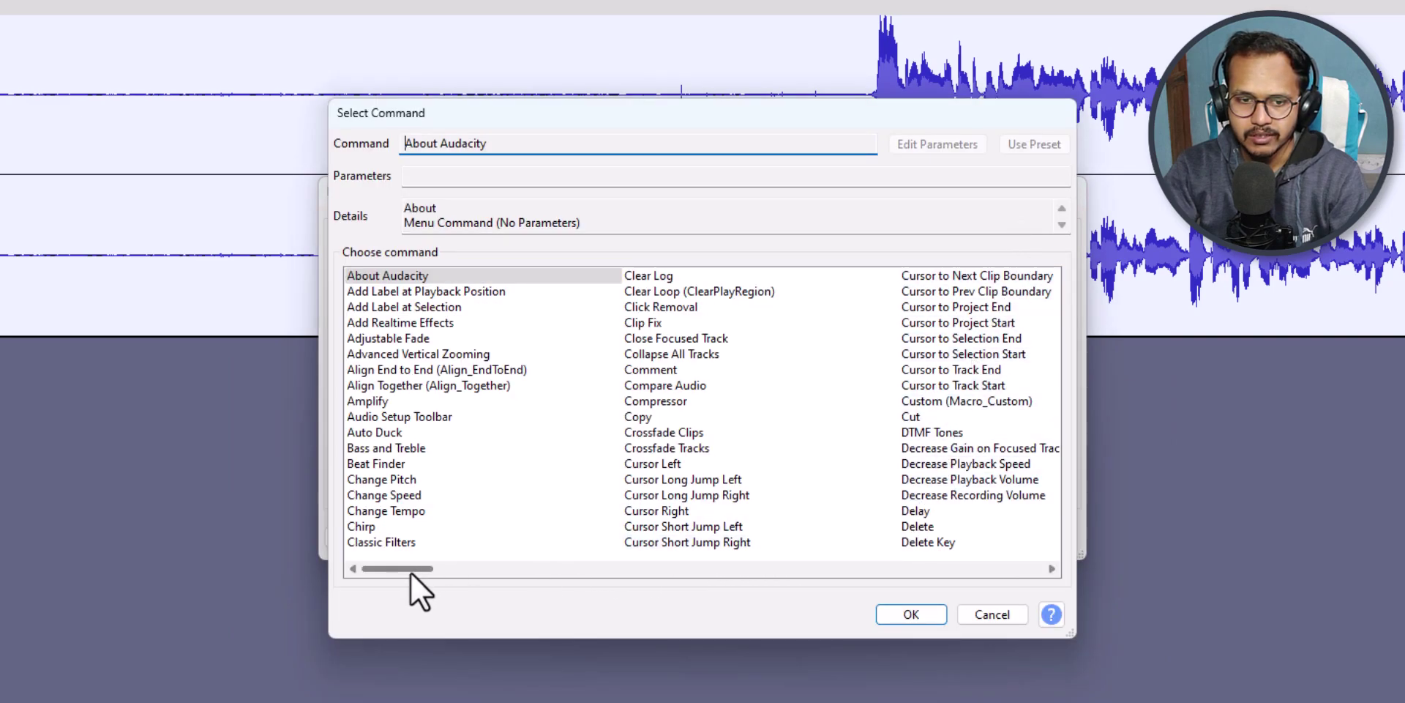
left_click_drag(413, 571, 428, 570)
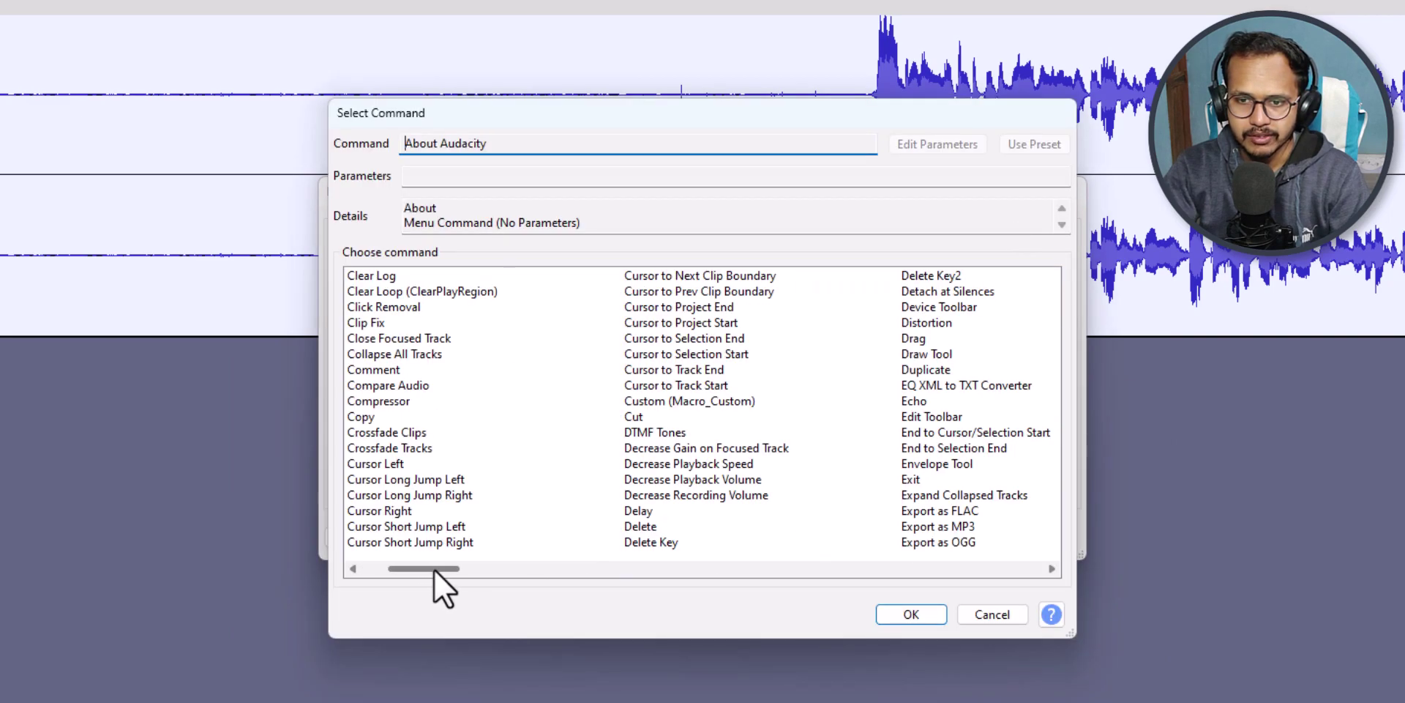
left_click_drag(450, 568, 469, 568)
left_click(944, 364)
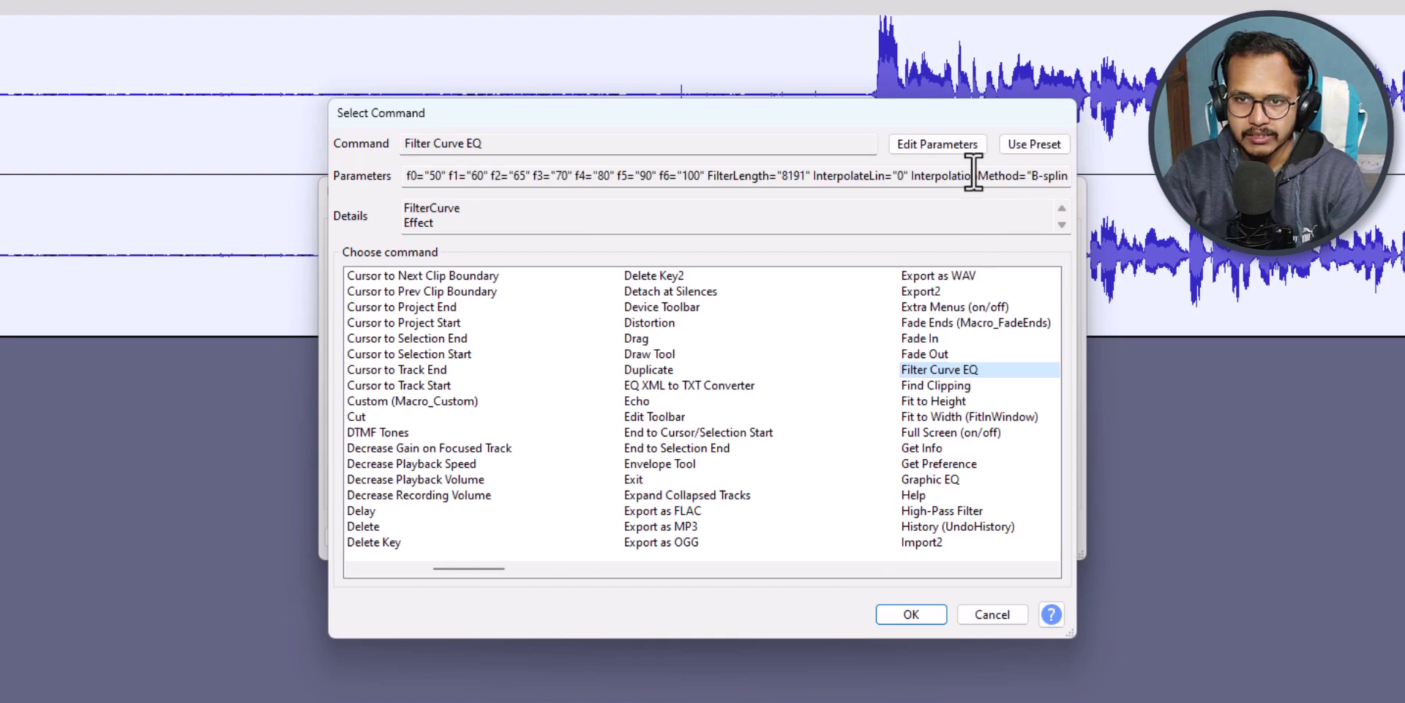
left_click(952, 150)
left_click(350, 183)
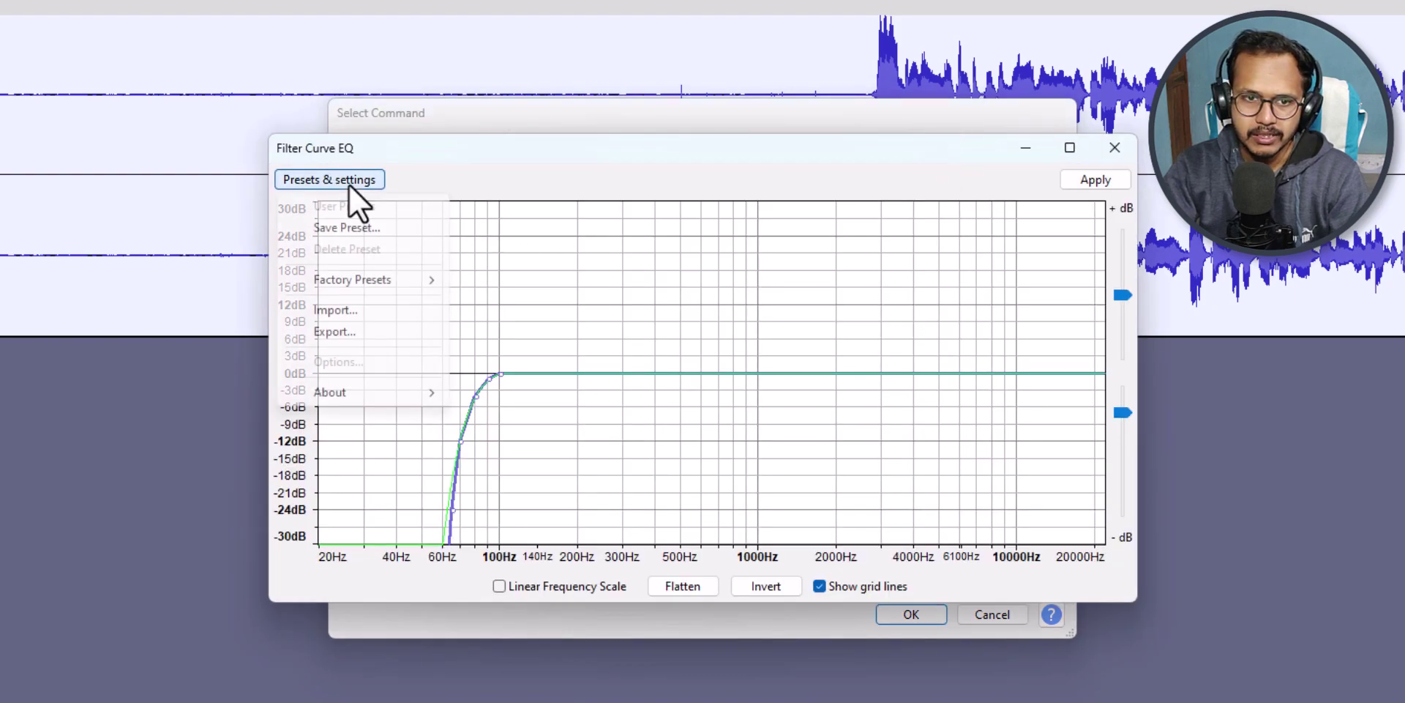
mouse_move(392, 283)
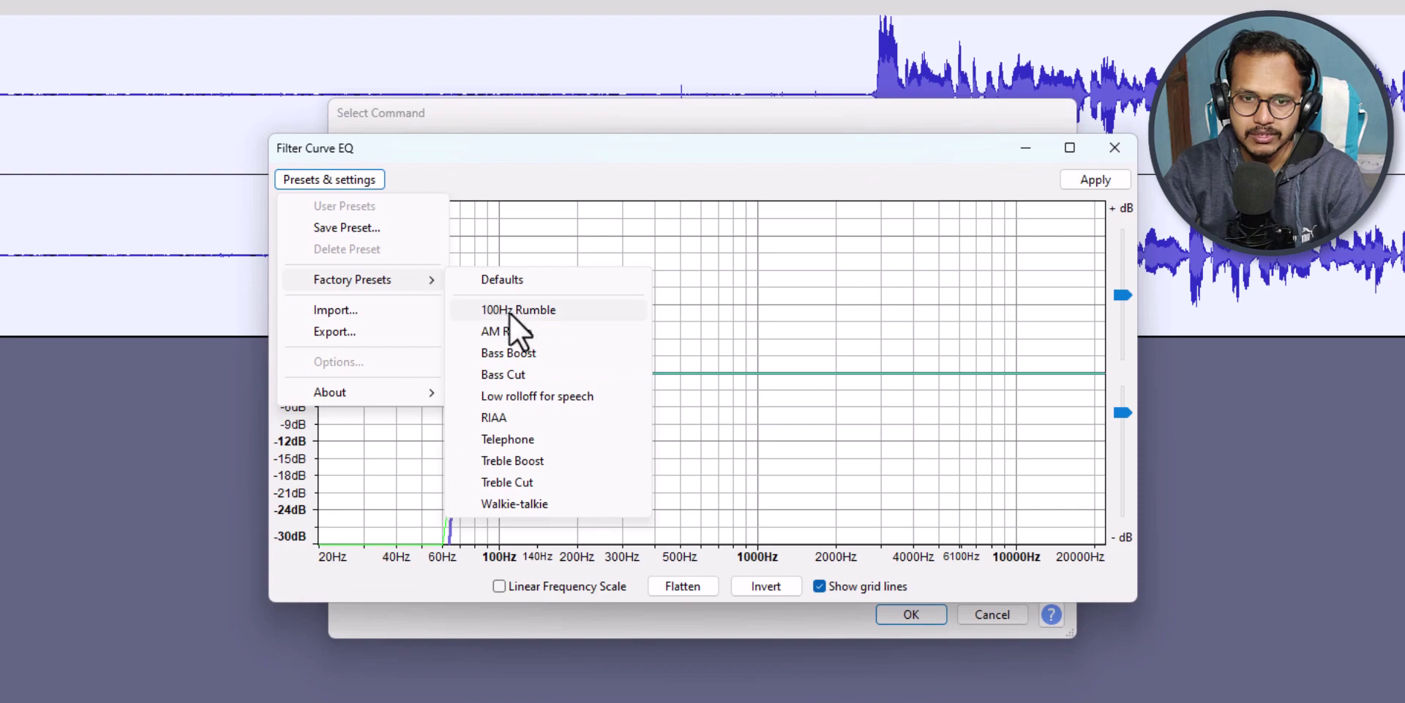
left_click(546, 396)
left_click(1088, 182)
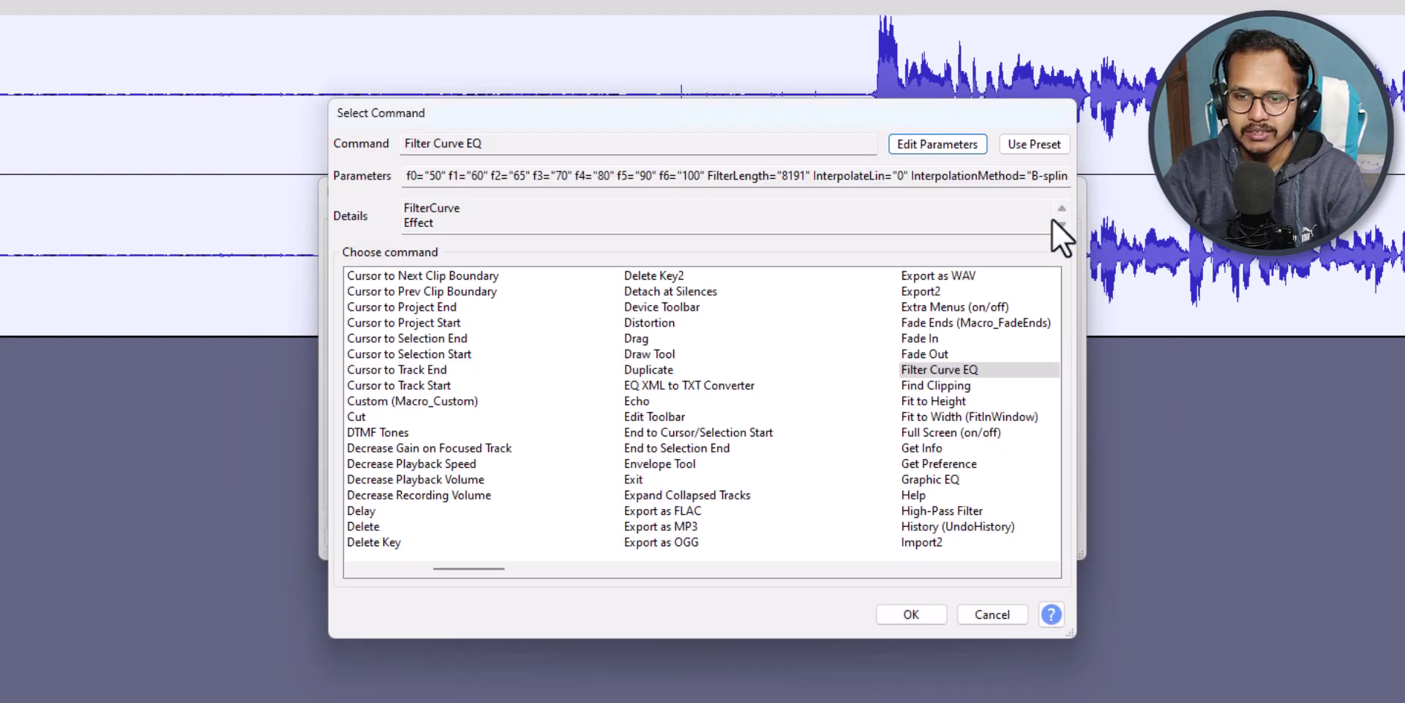
left_click(907, 613)
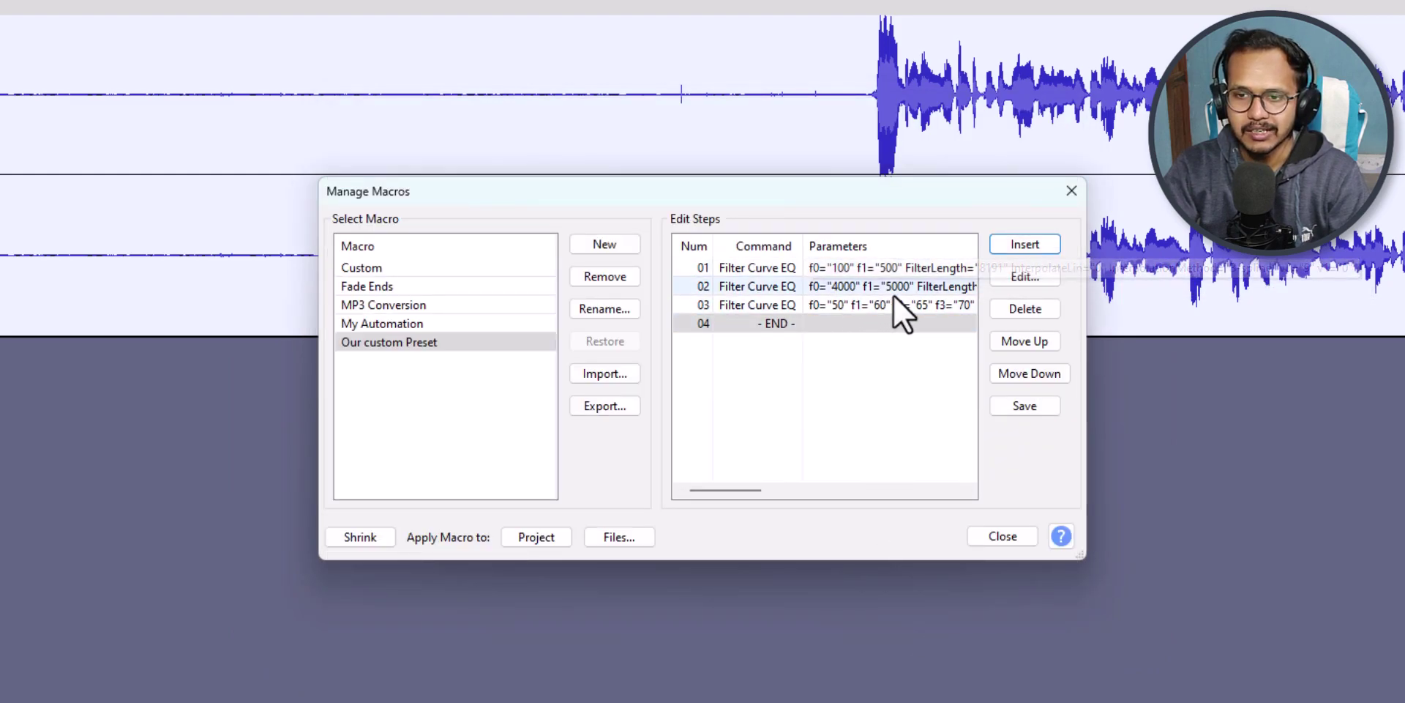
Add Amplify and then Normalize as the next two macro steps
left_click(1025, 244)
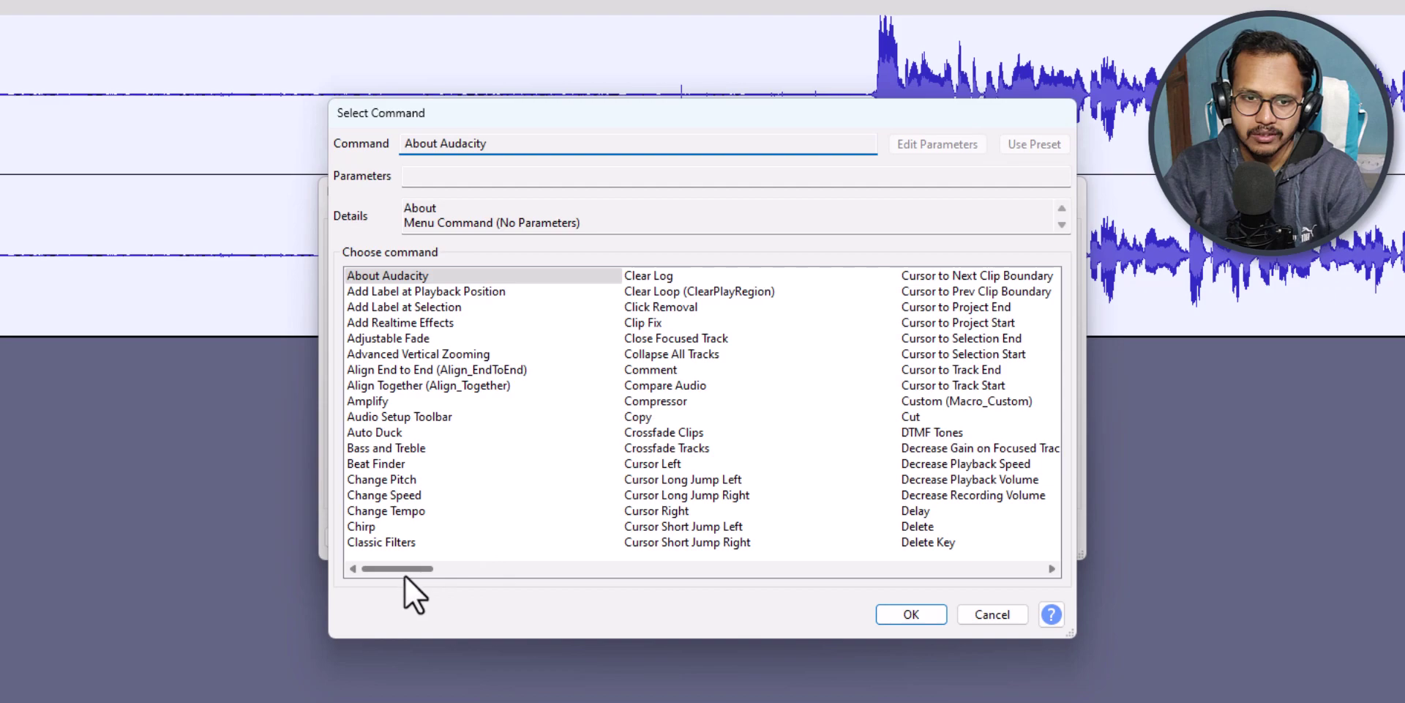
left_click(397, 407)
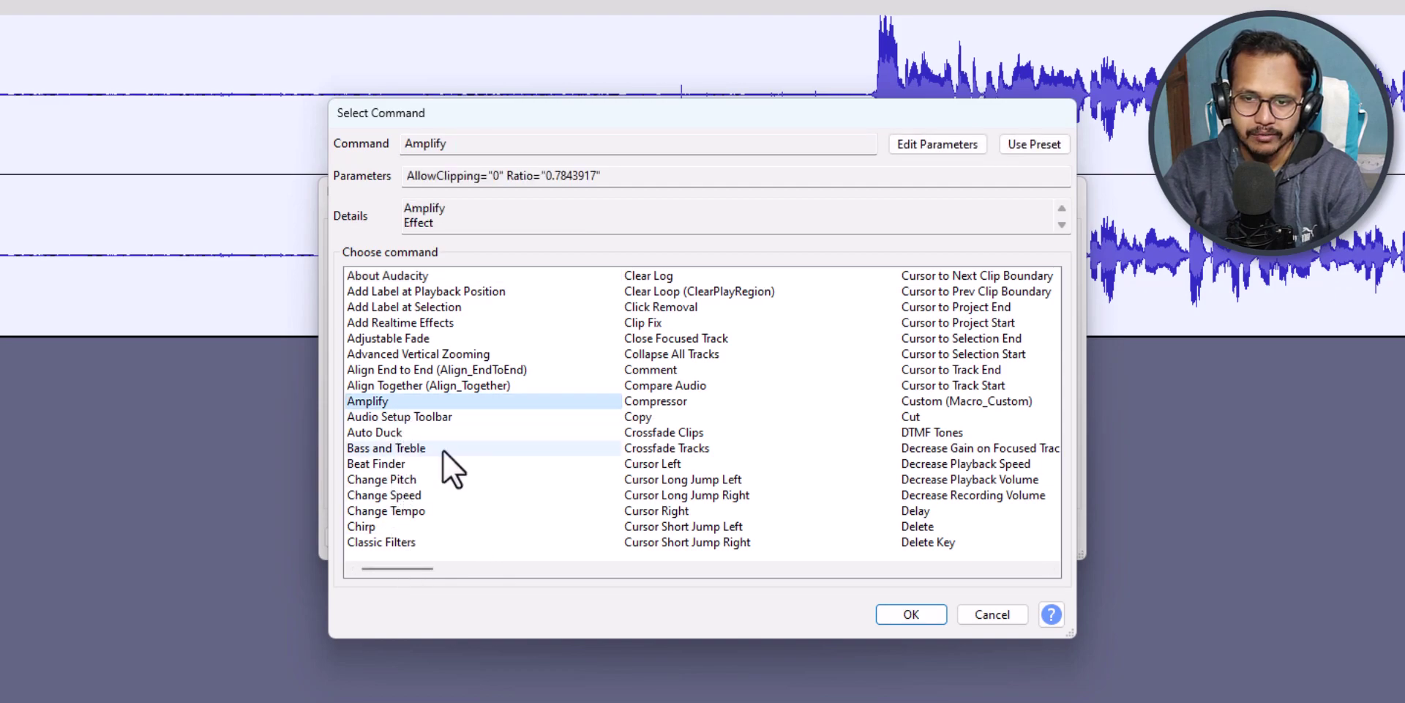
left_click(911, 614)
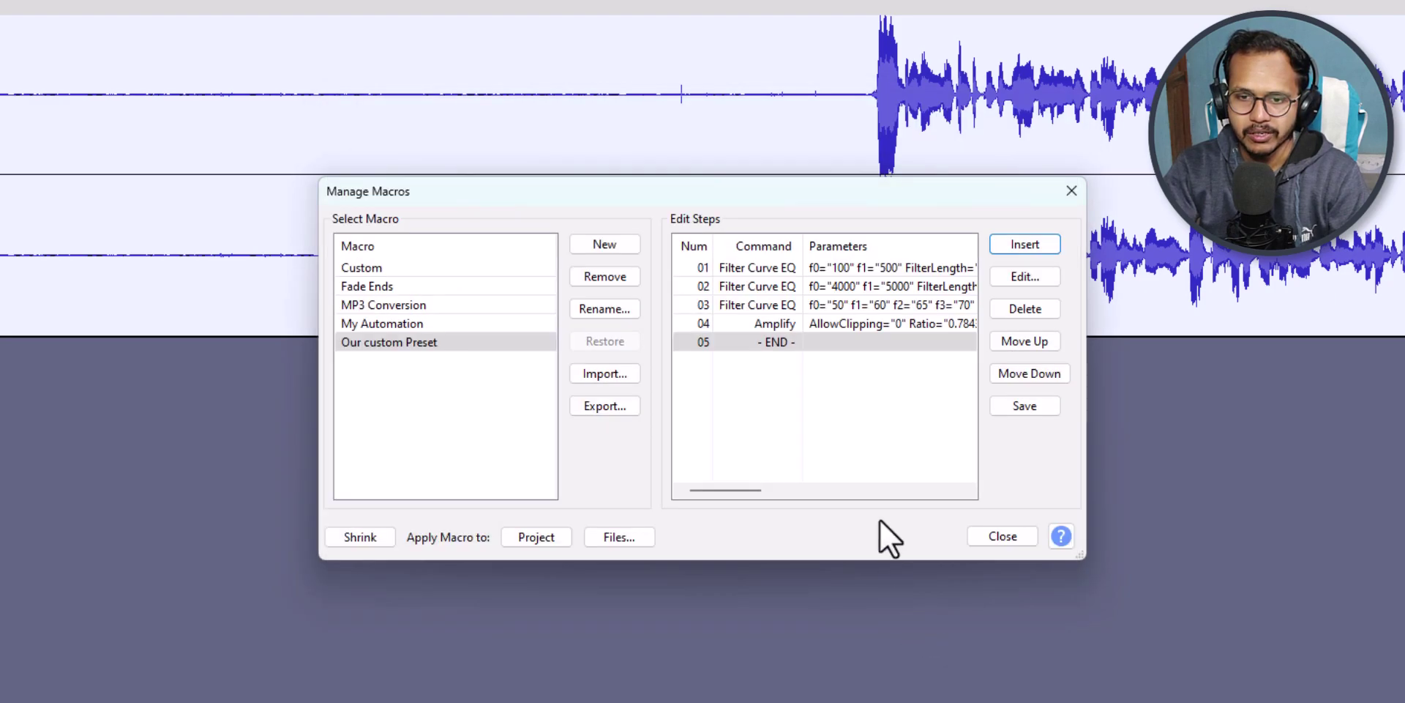
left_click(1022, 243)
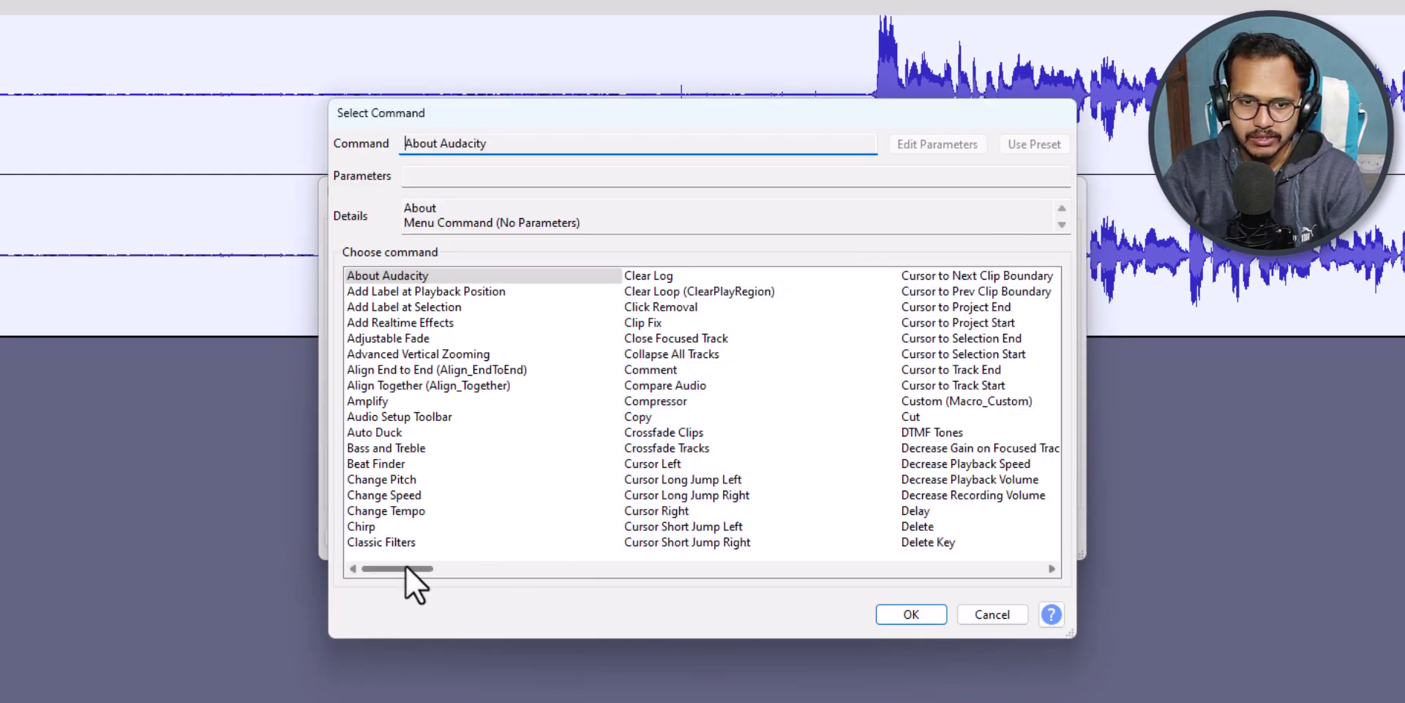
left_click_drag(406, 565, 622, 568)
left_click(928, 419)
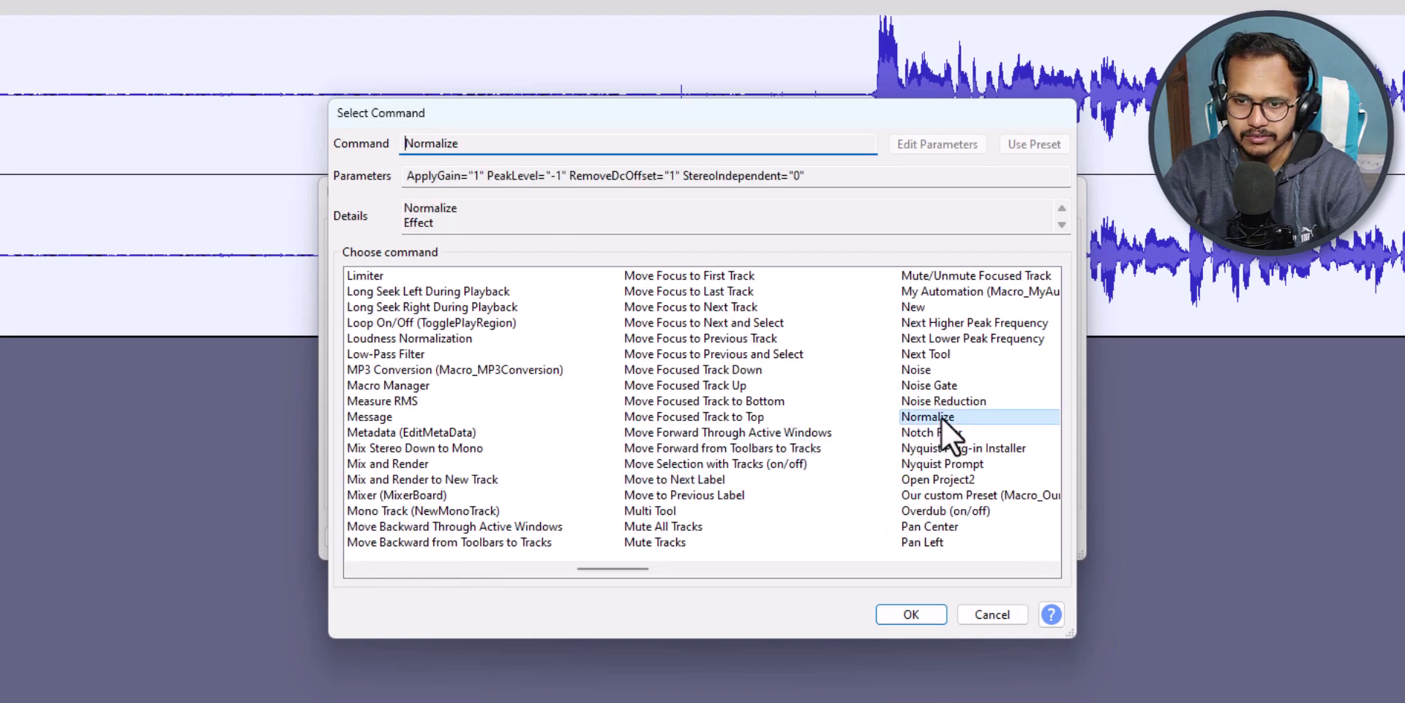
left_click(914, 615)
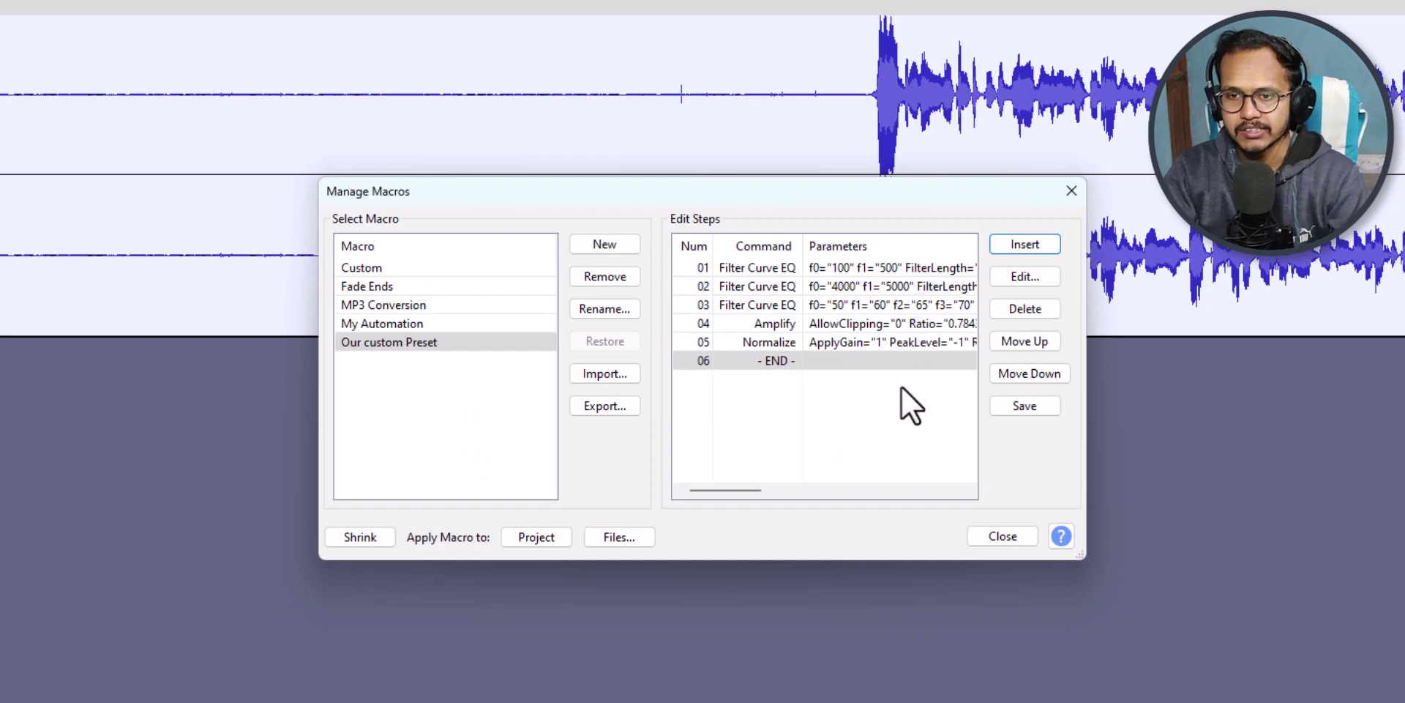
Add an Export as WAV step, save the macro, and close Manage Macros
left_click(1019, 249)
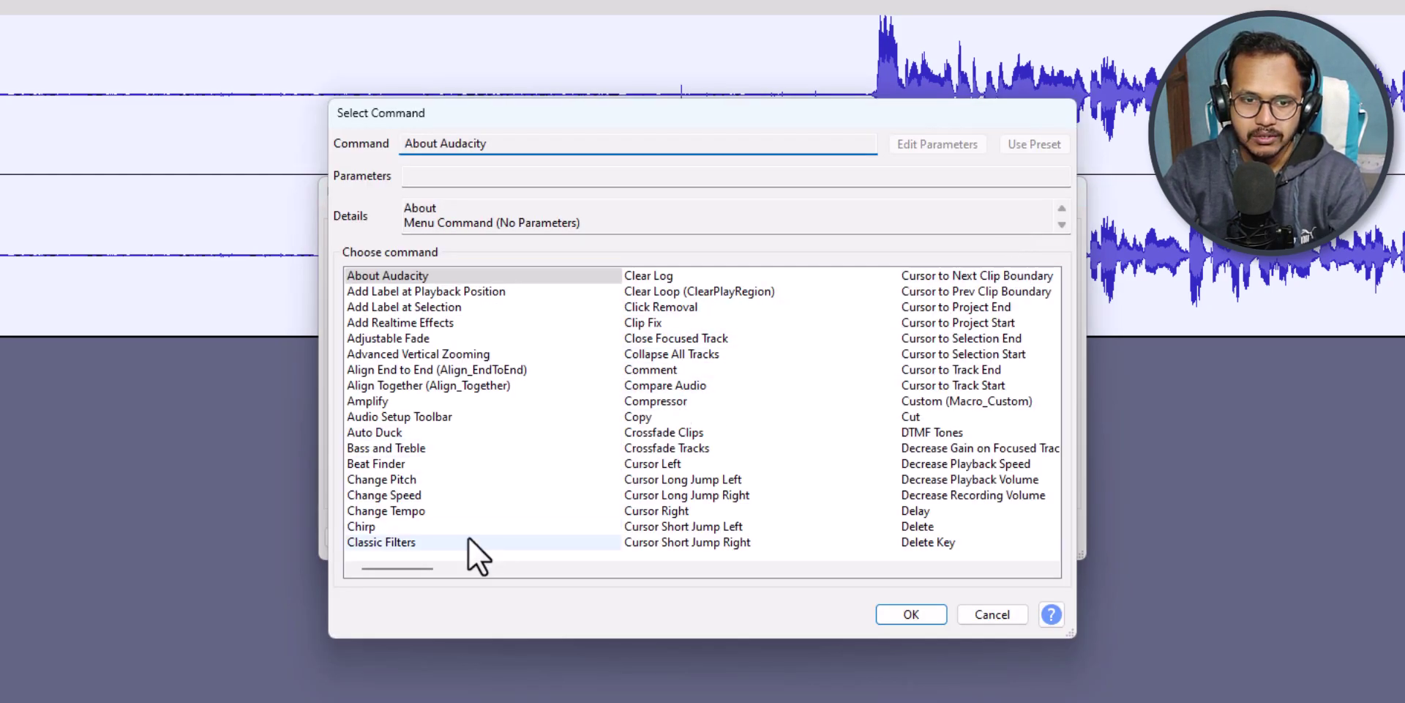
left_click_drag(392, 569, 468, 564)
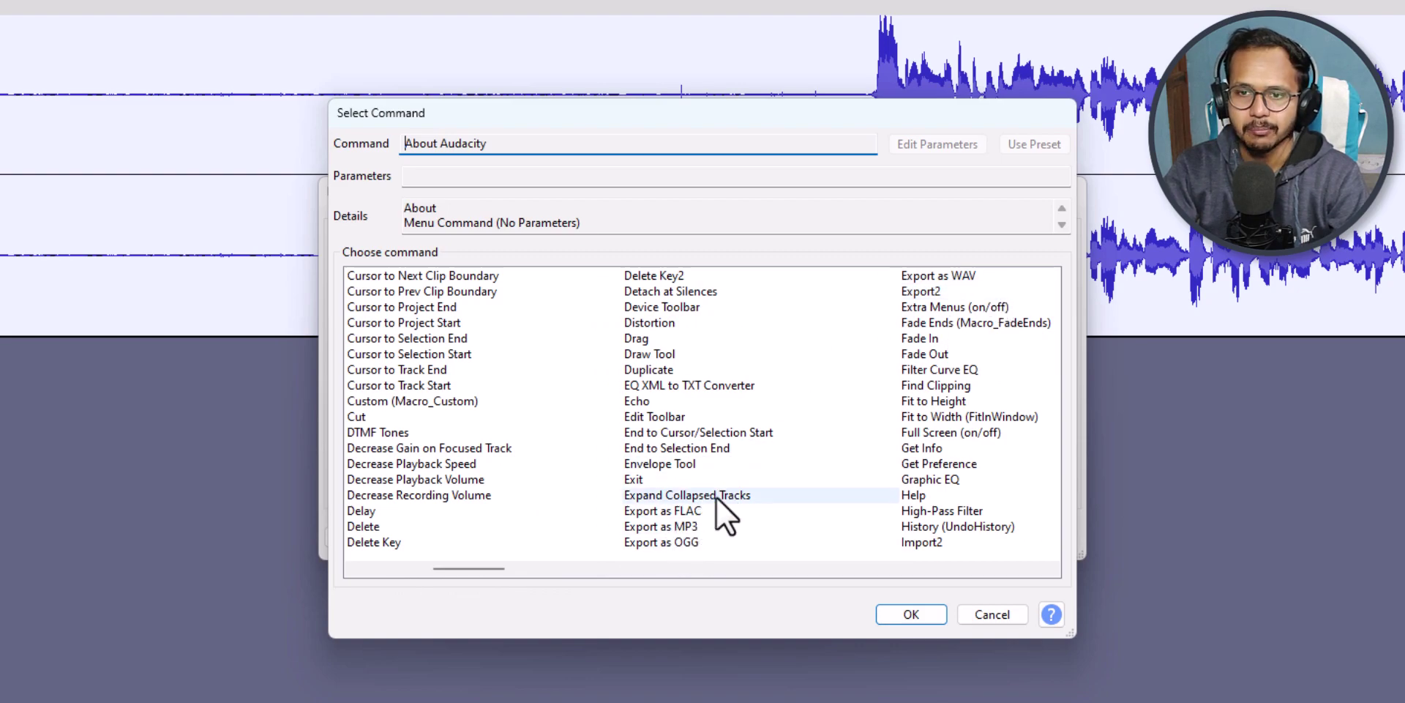
left_click(951, 278)
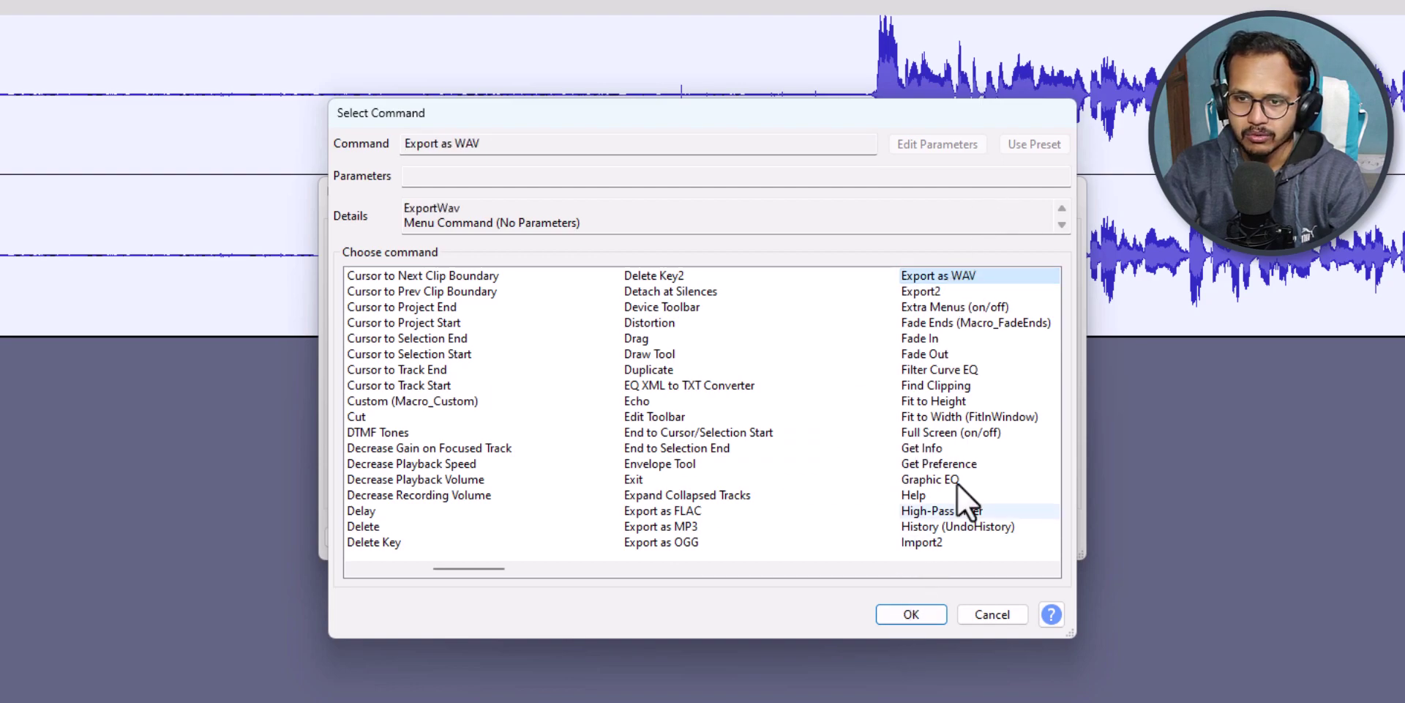
left_click(907, 615)
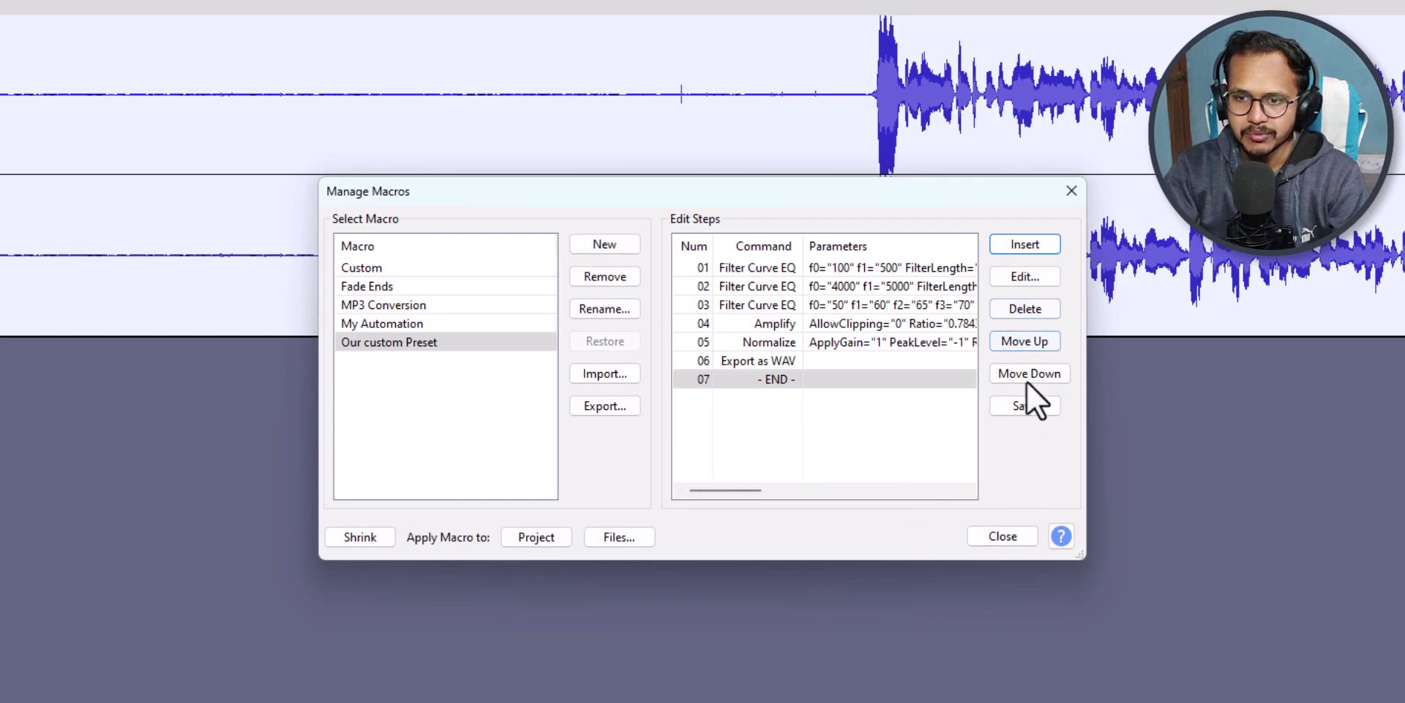
left_click(1033, 407)
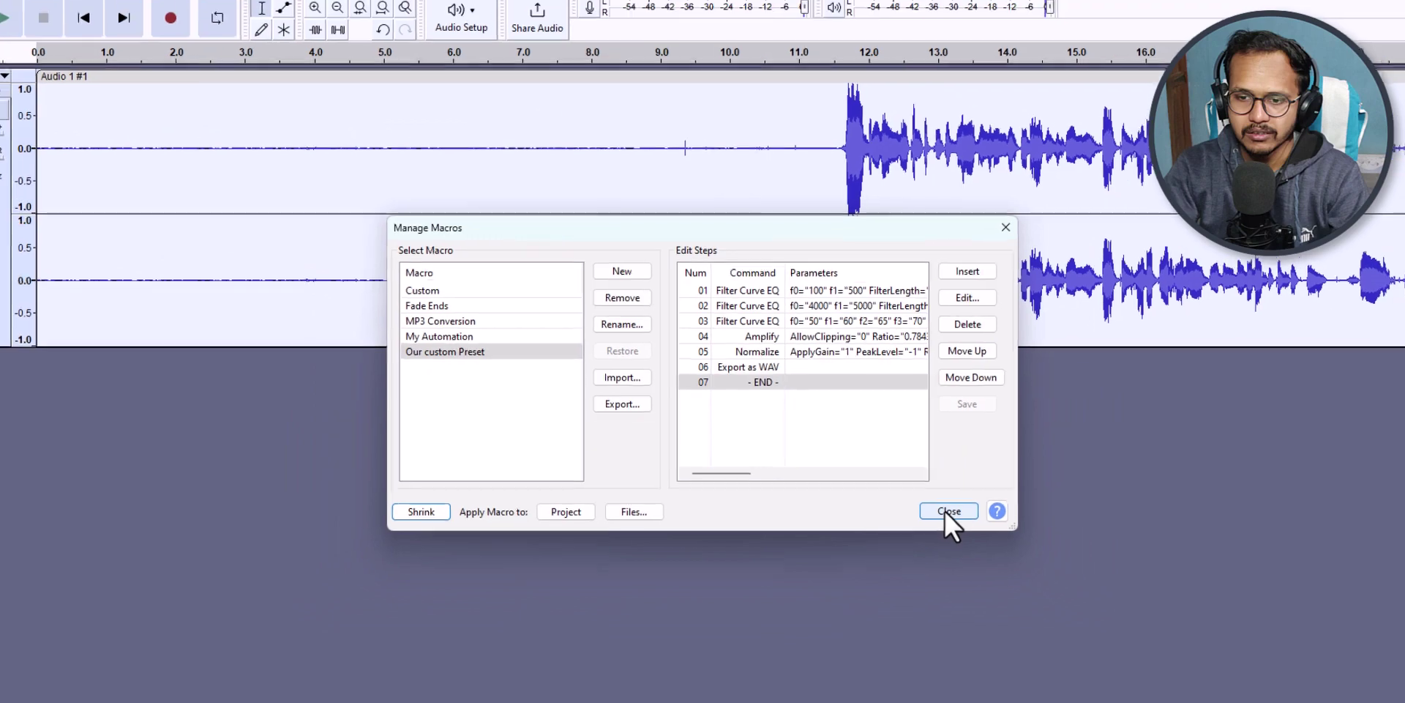
left_click(1000, 536)
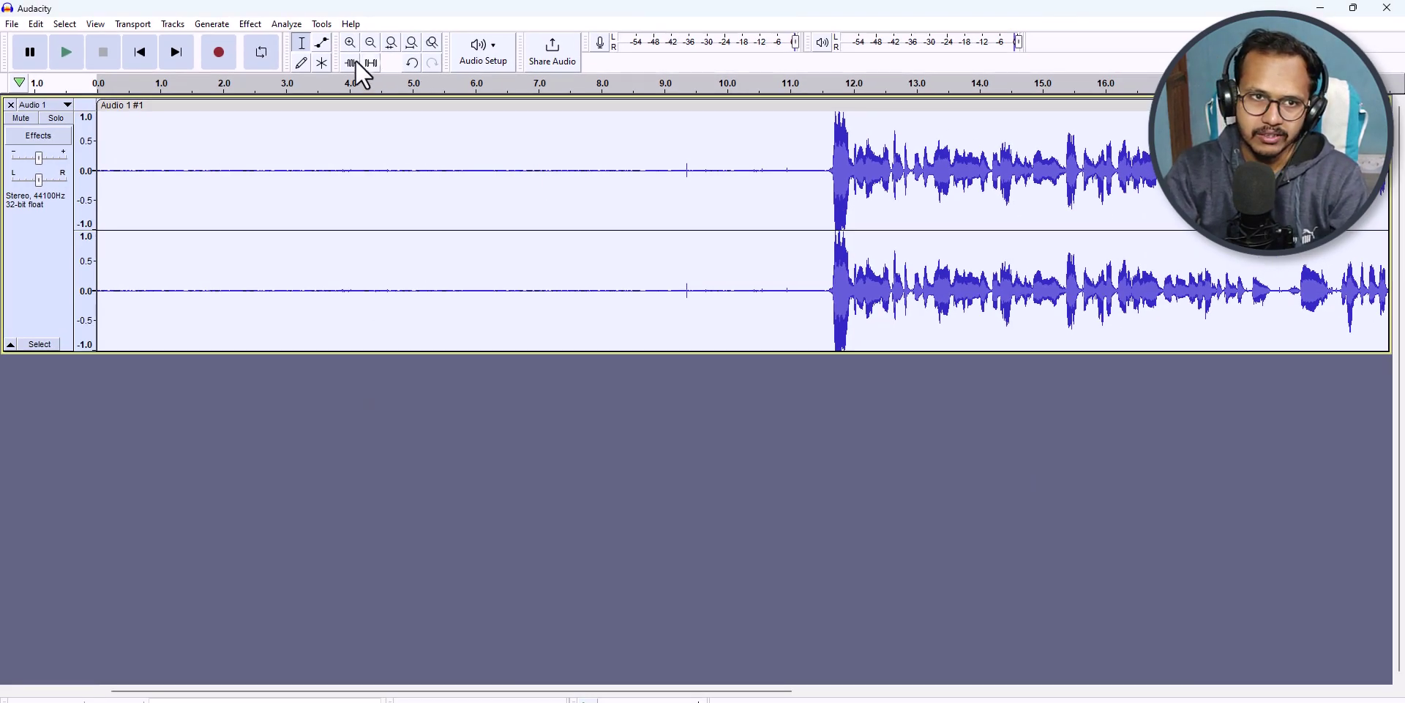
Run the Our custom Preset macro on the audio via Tools > Apply Macro
left_click(323, 25)
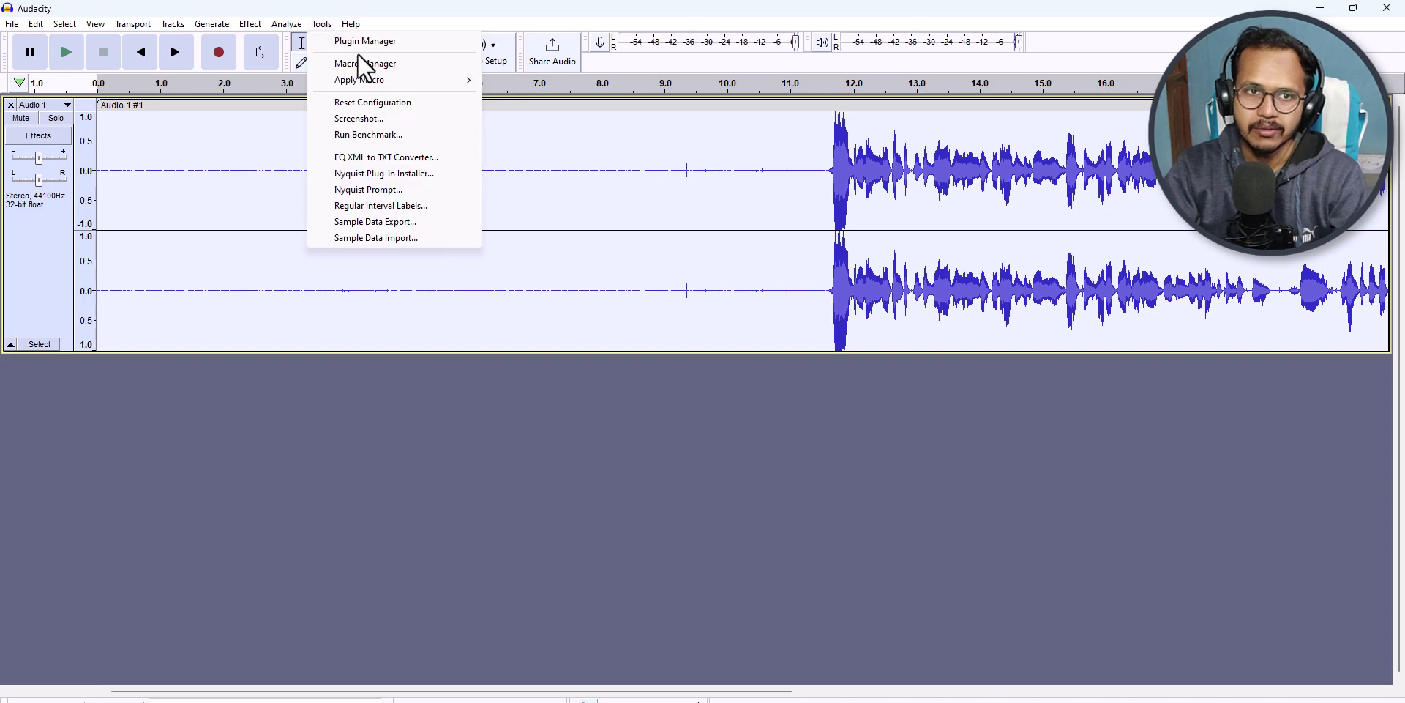
mouse_move(393, 79)
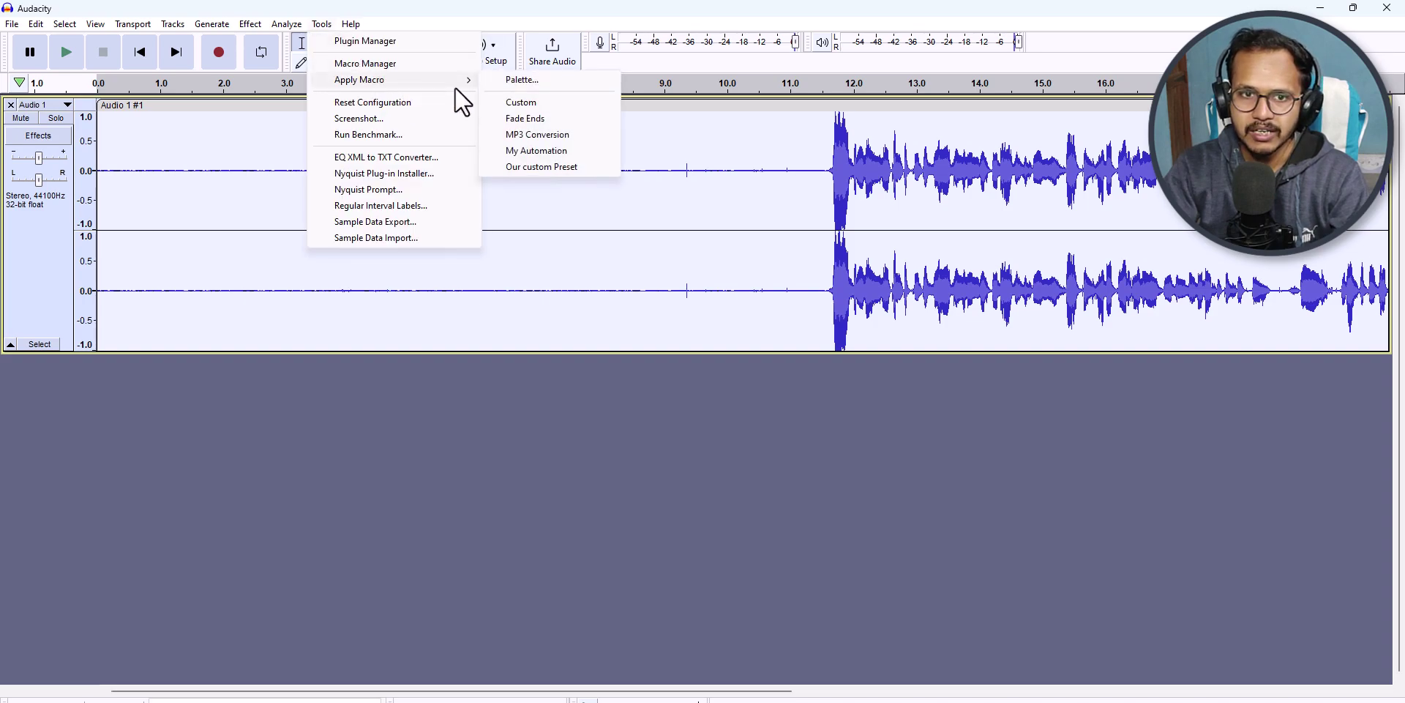
left_click(534, 166)
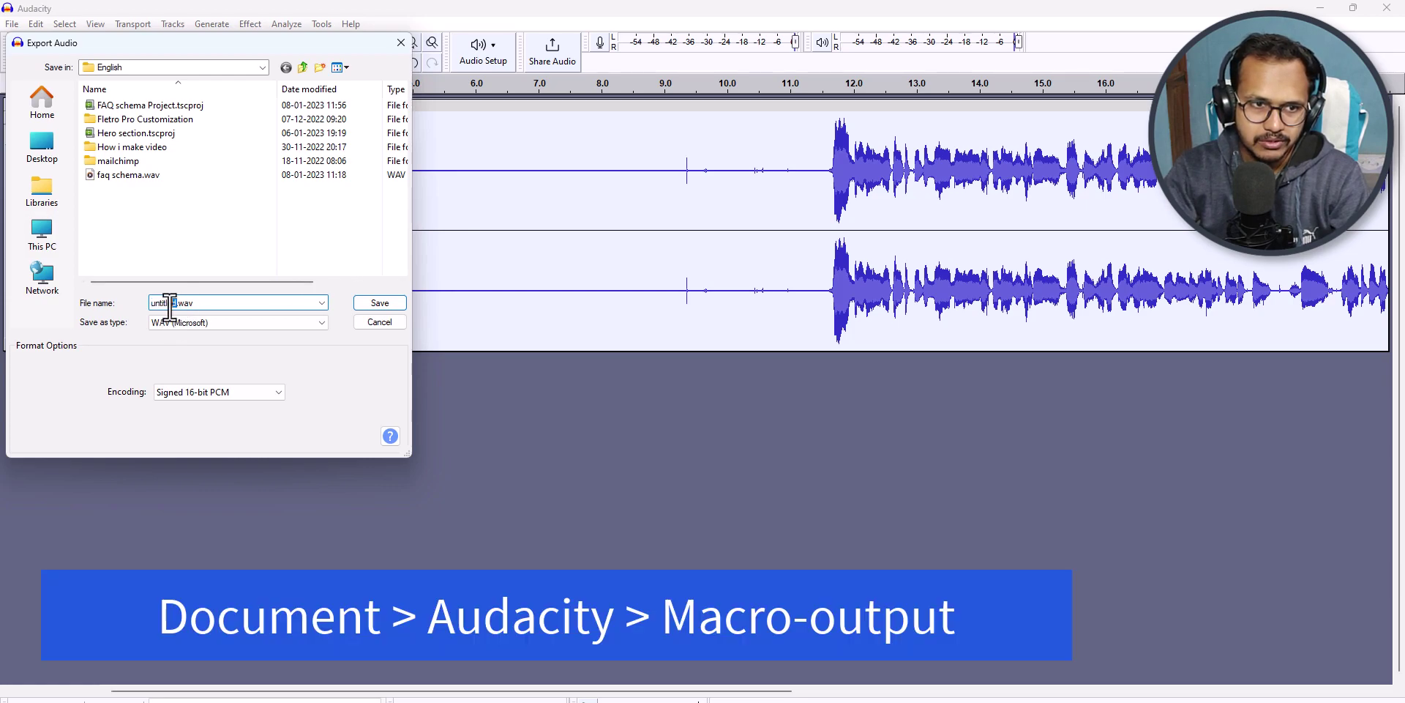
Export the result as 'Our edited Audio.wav' in Documents and view that folder in File Explorer
left_click_drag(177, 302, 136, 309)
type("Our edited Audio")
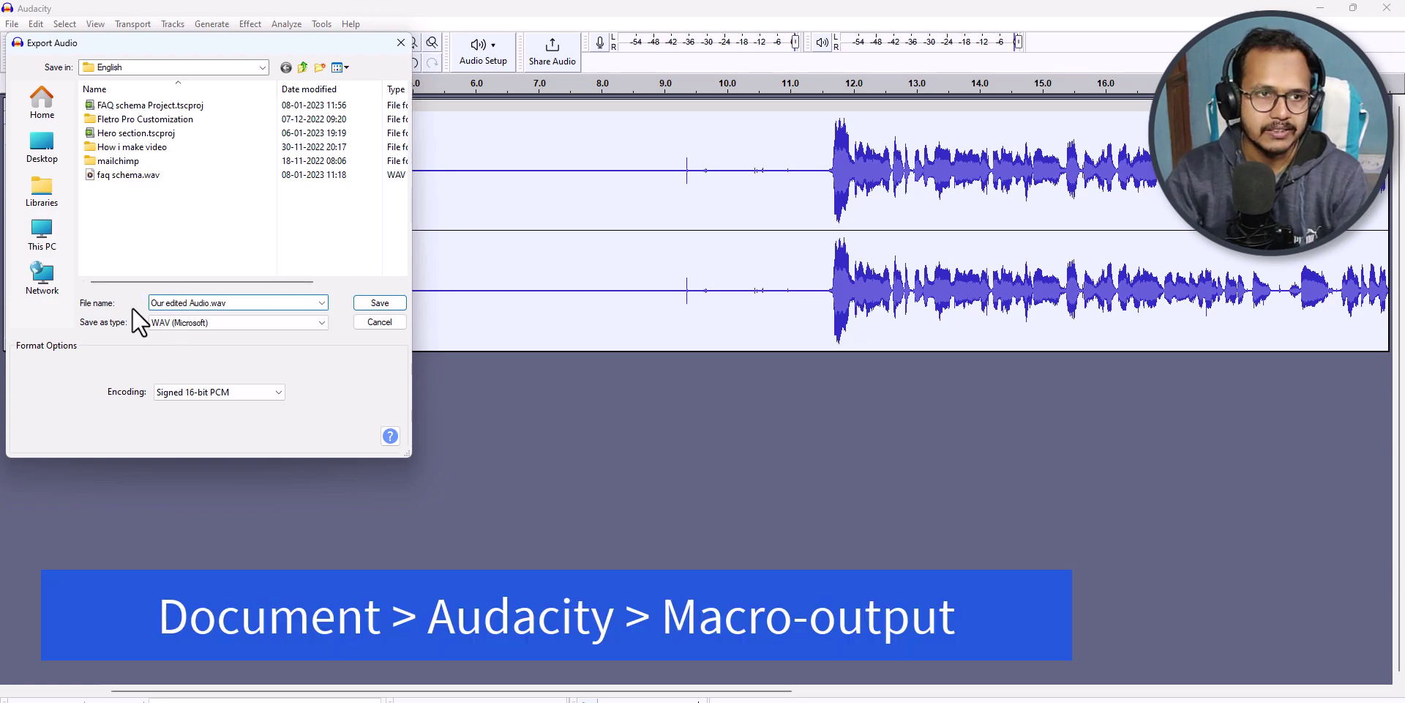
left_click(43, 242)
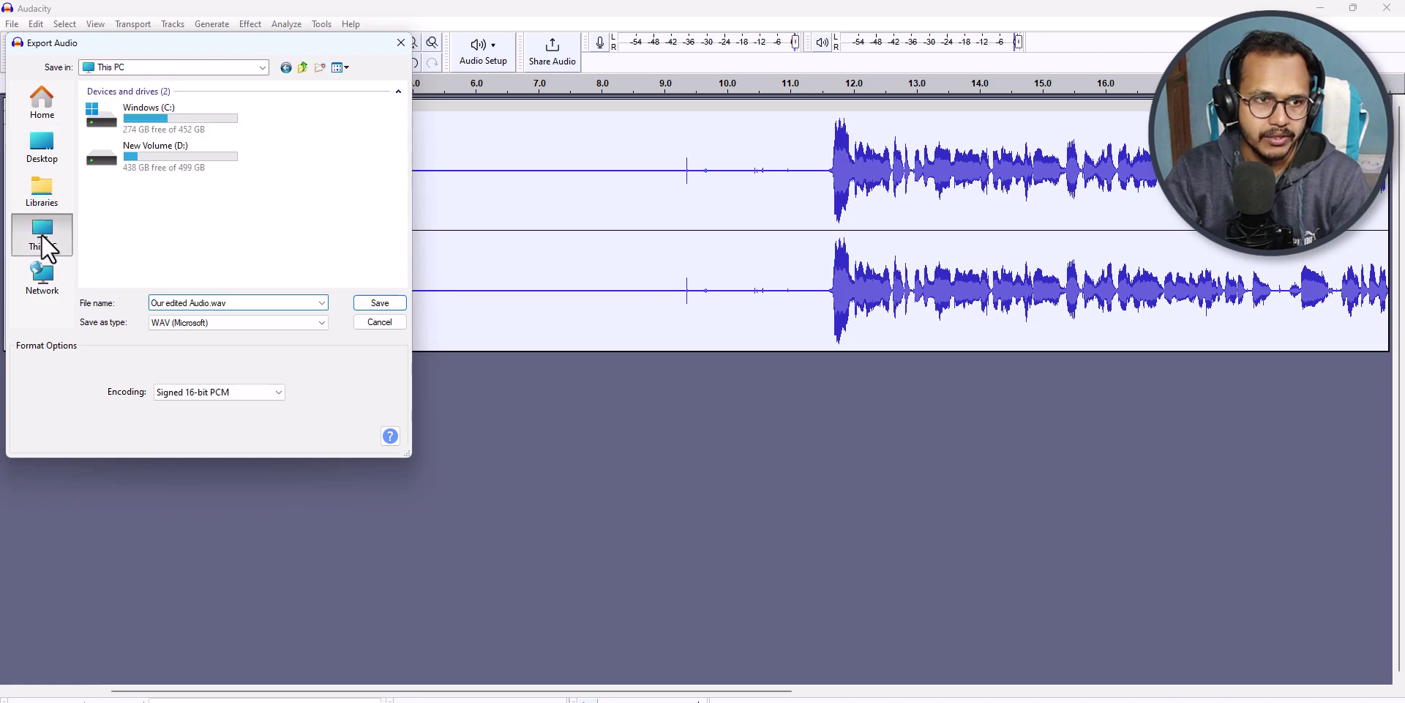
left_click(370, 305)
left_click(757, 503)
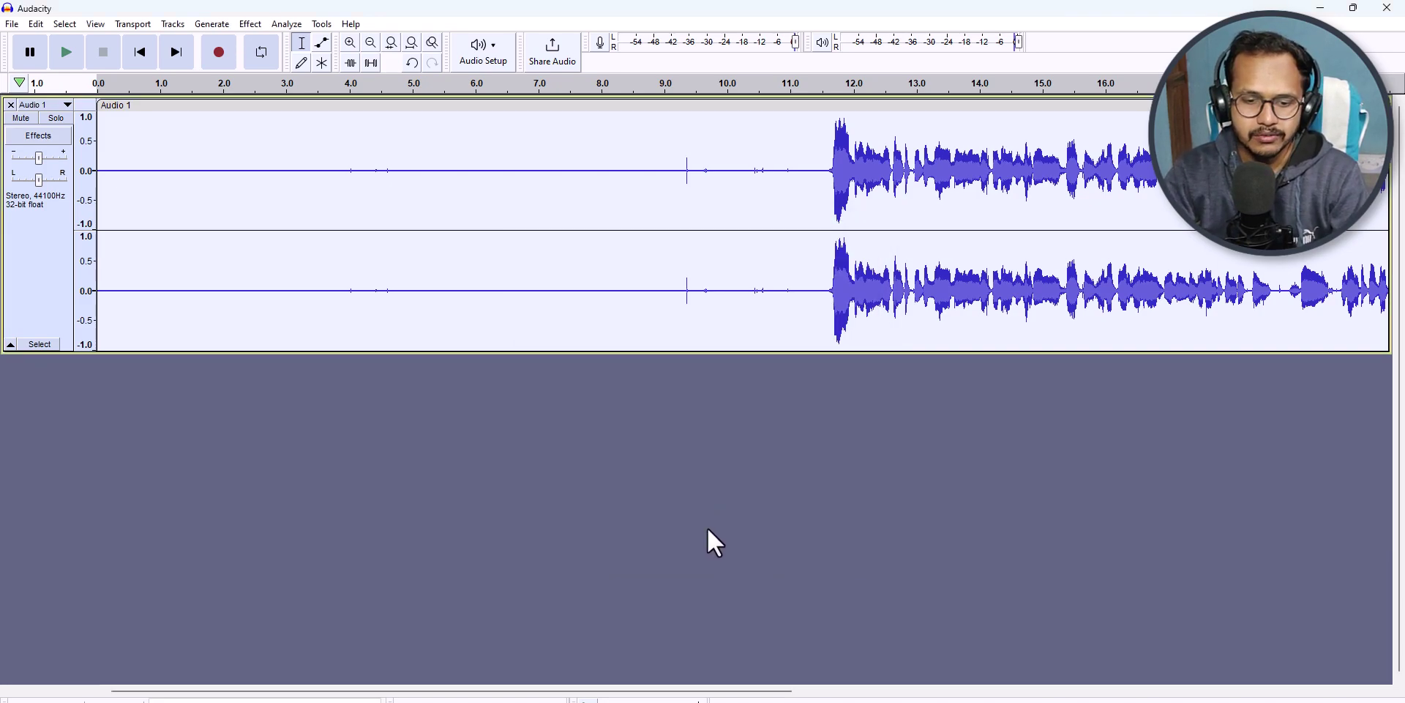
key("super+e")
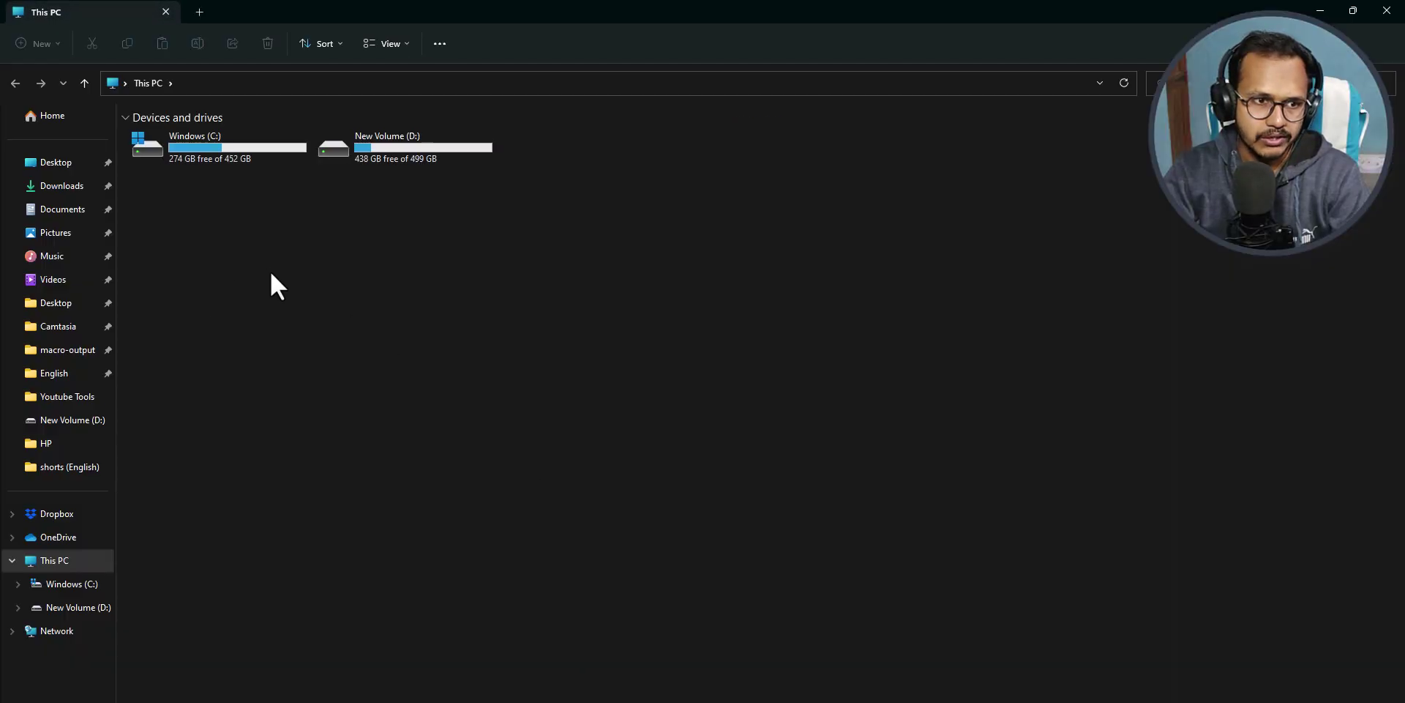
left_click(66, 212)
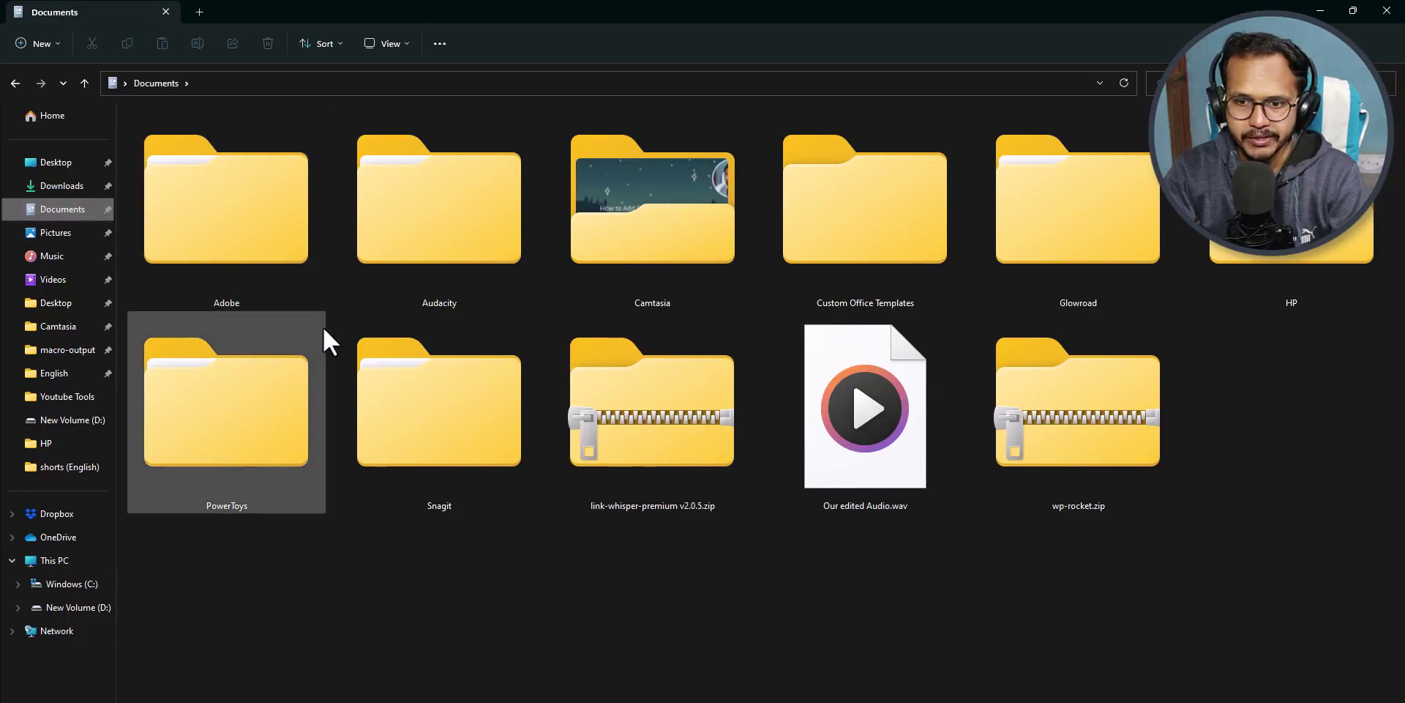
Play Our edited Audio.wav in Media Player, pause partway, and close the player
mouse_move(884, 432)
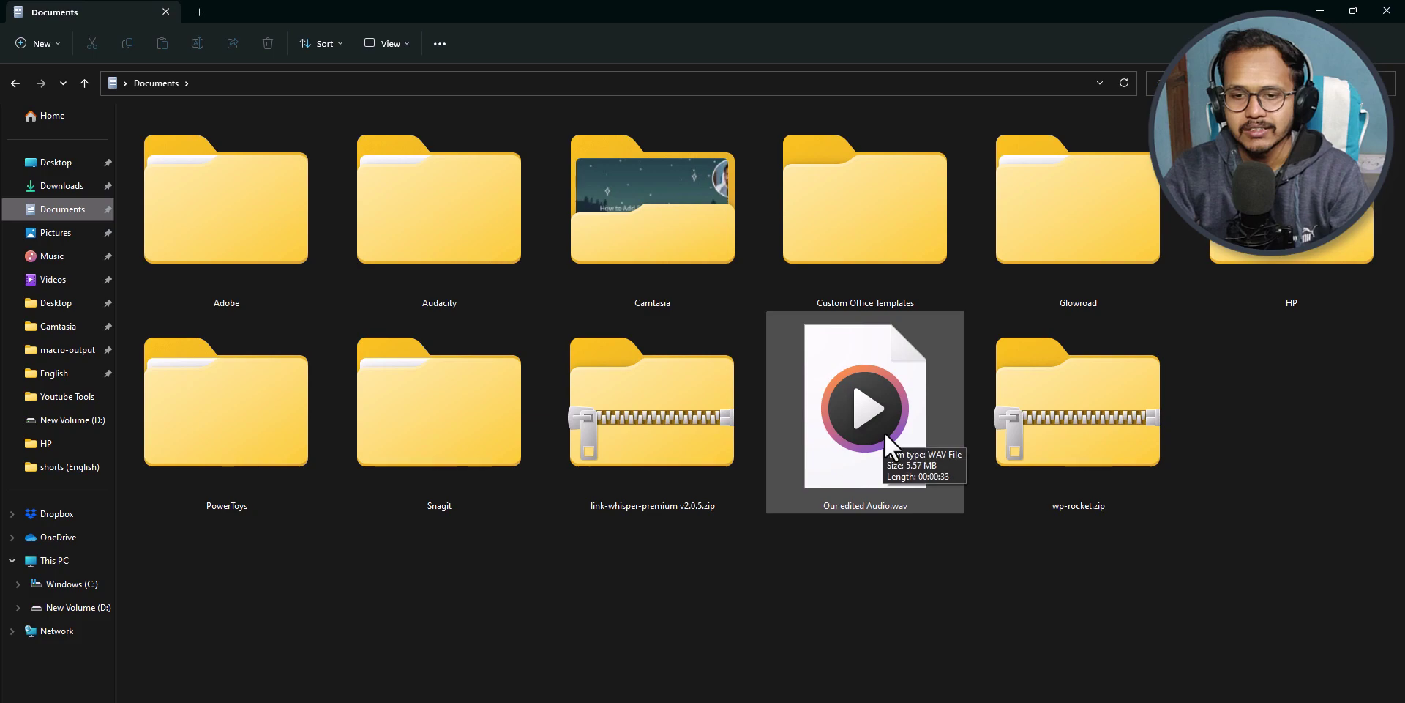
double_click(880, 428)
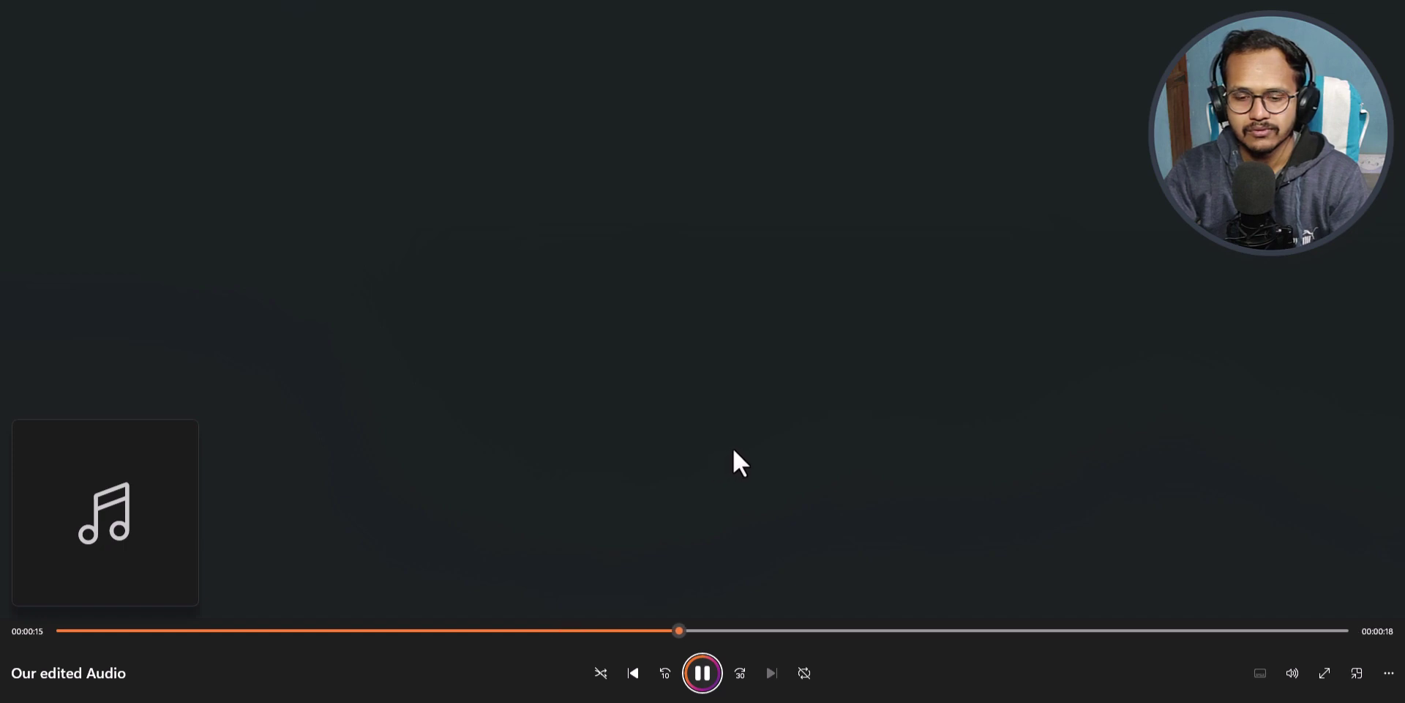
left_click(705, 674)
key("alt+F4")
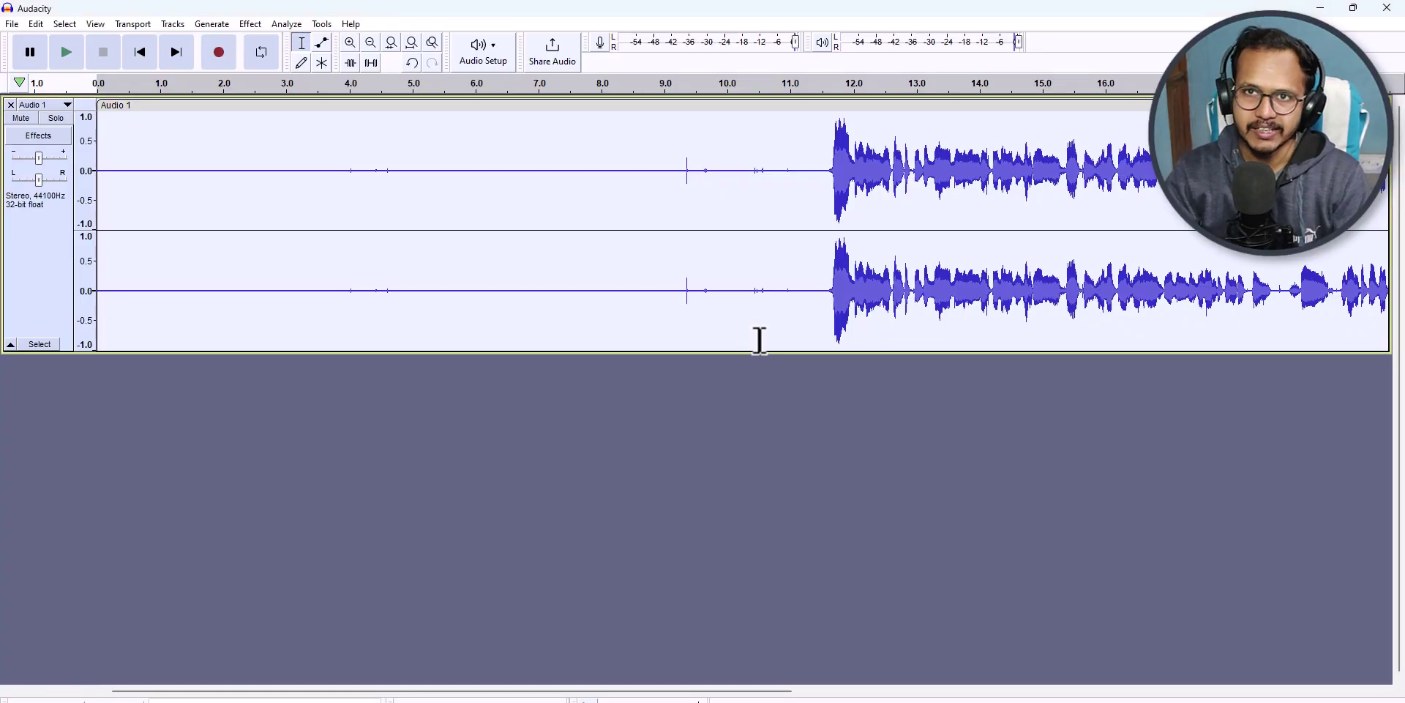
left_click(327, 28)
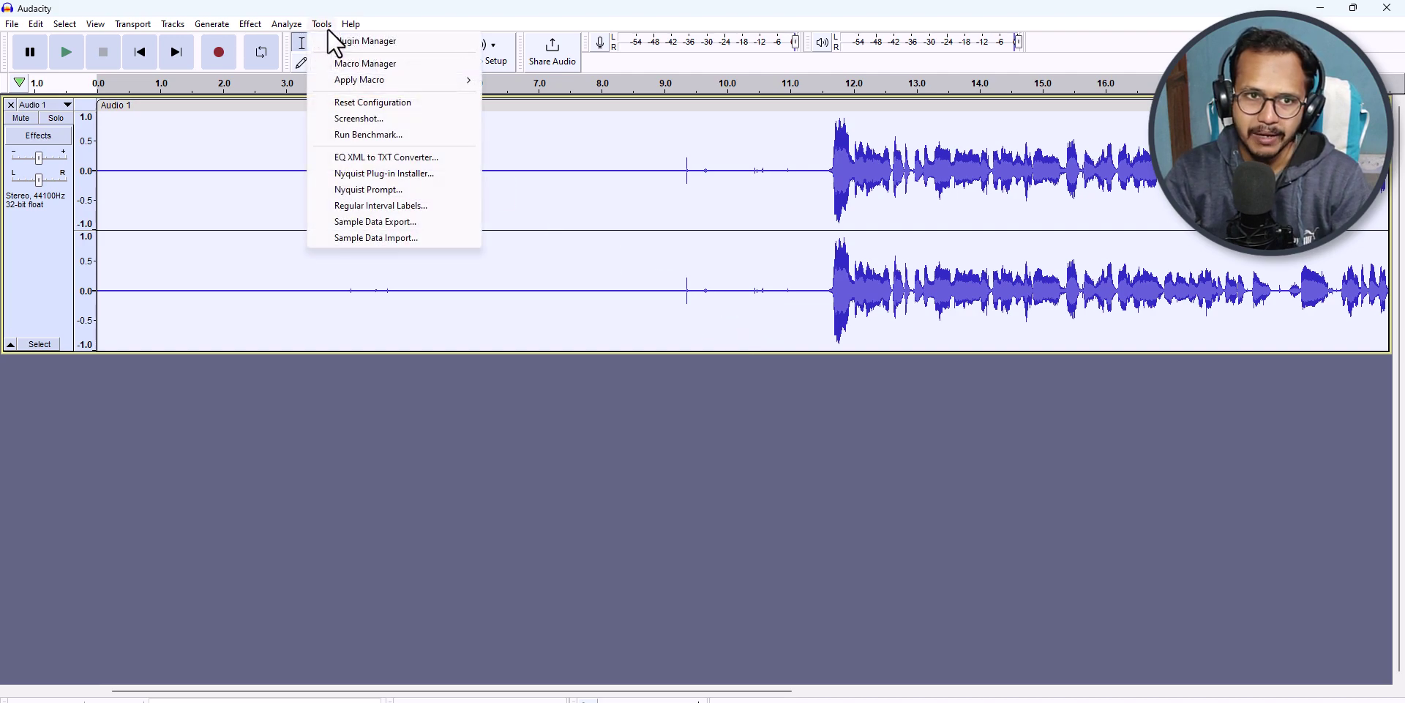
mouse_move(389, 81)
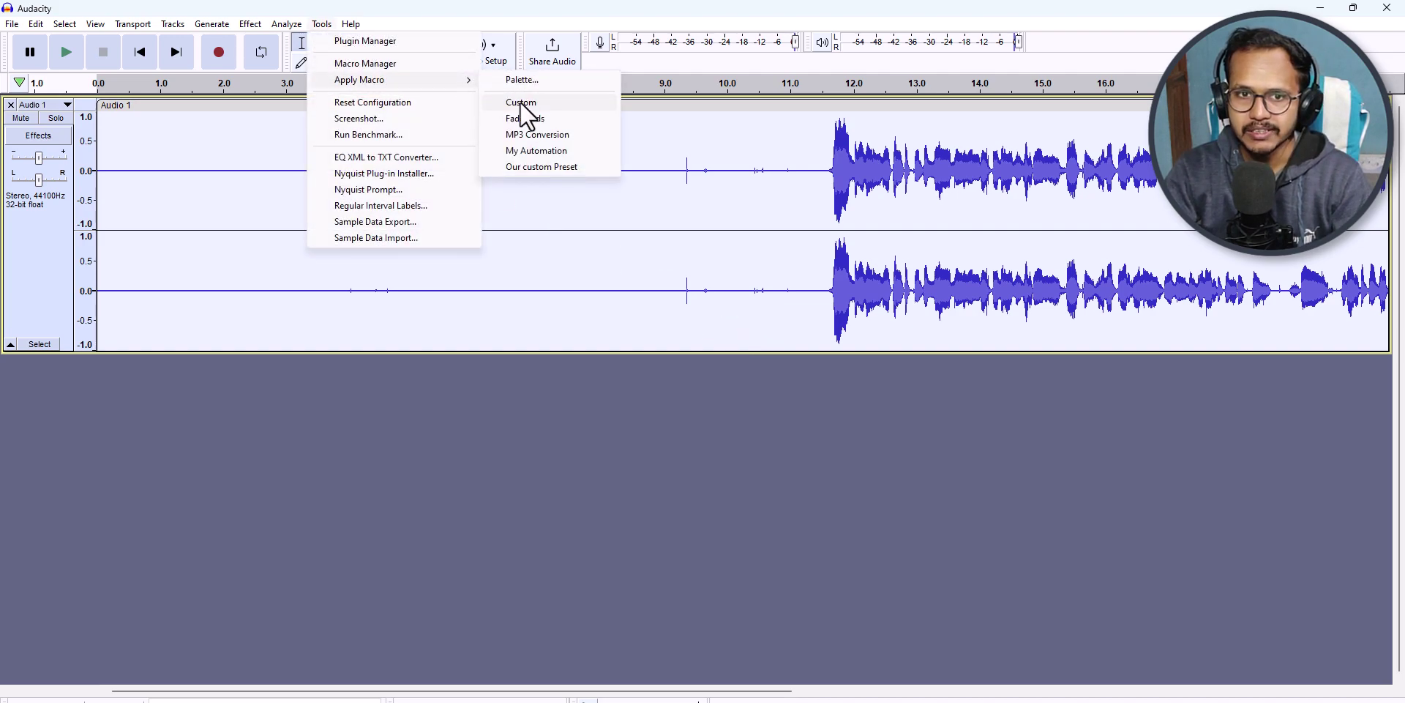
left_click(504, 10)
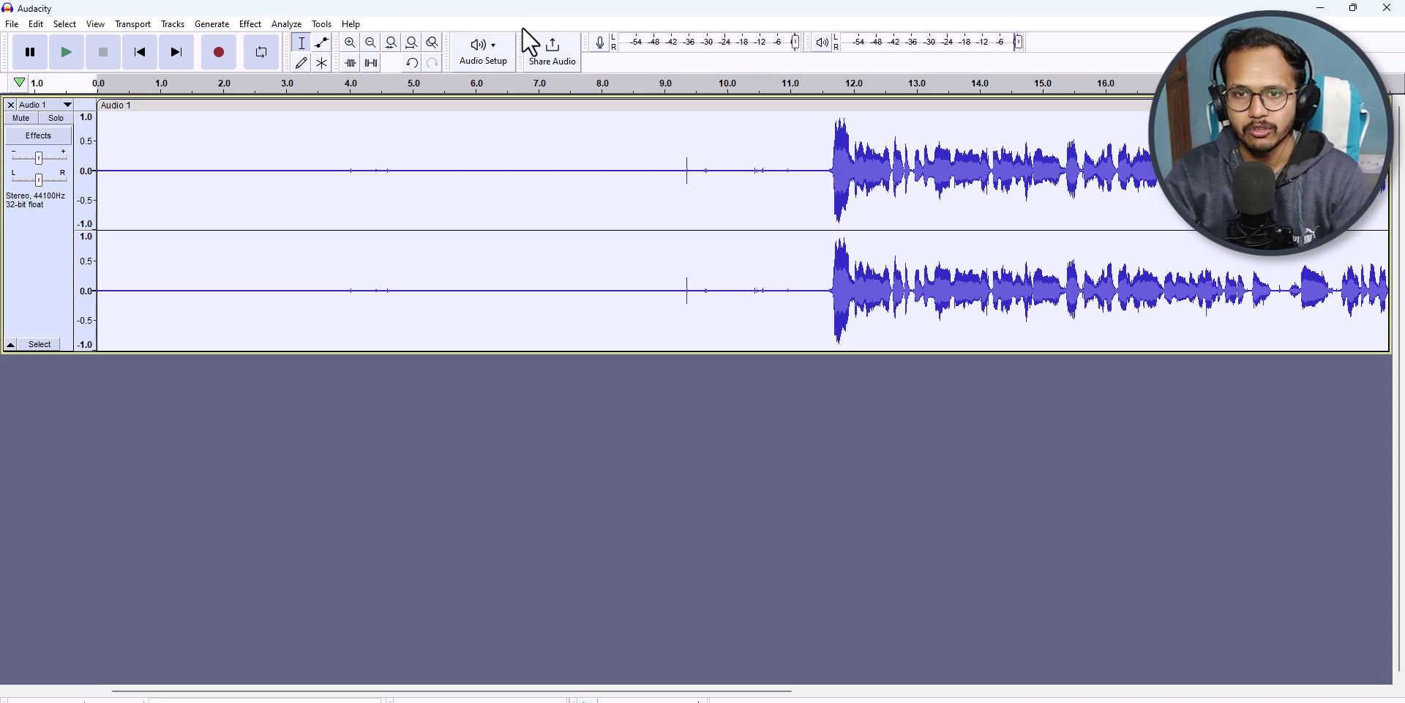
Delete the near-silent first 11 seconds of Audio 1 and zoom in to check the new start
left_click_drag(791, 252, 12, 273)
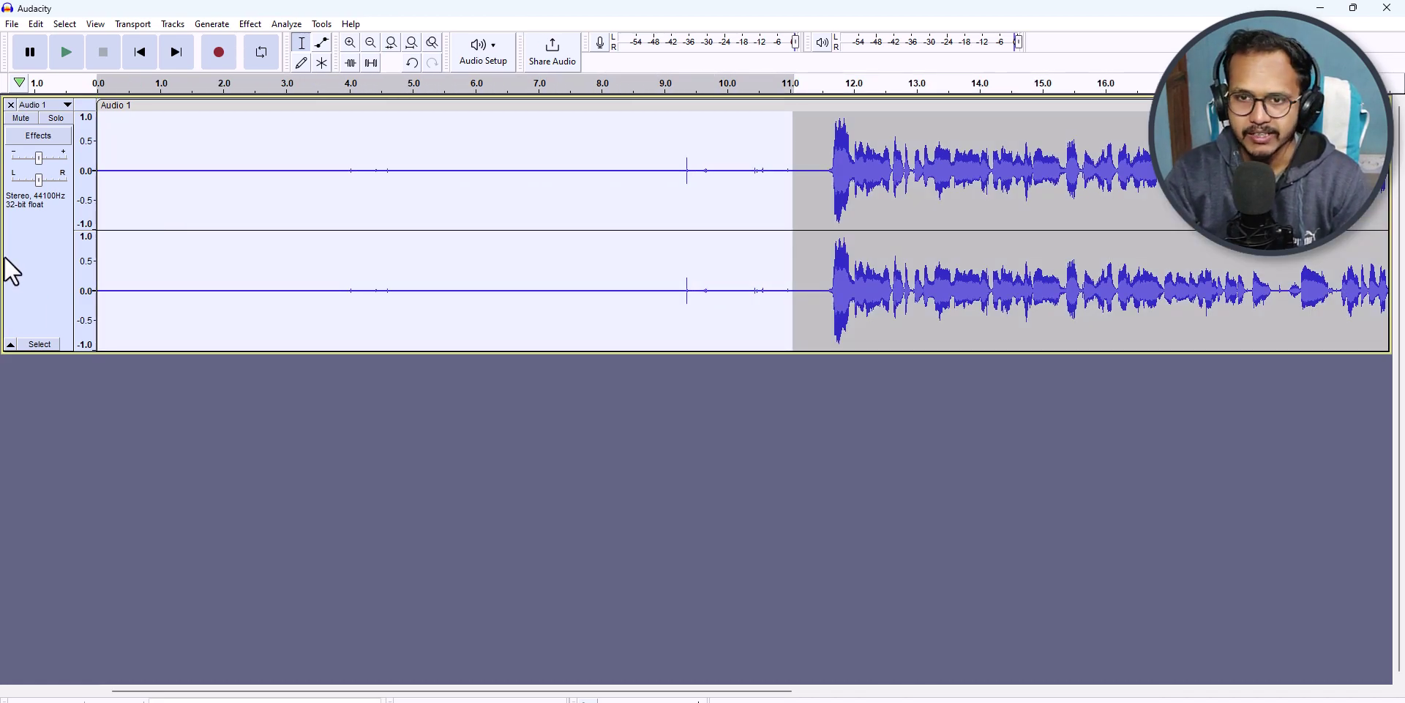
key("Delete")
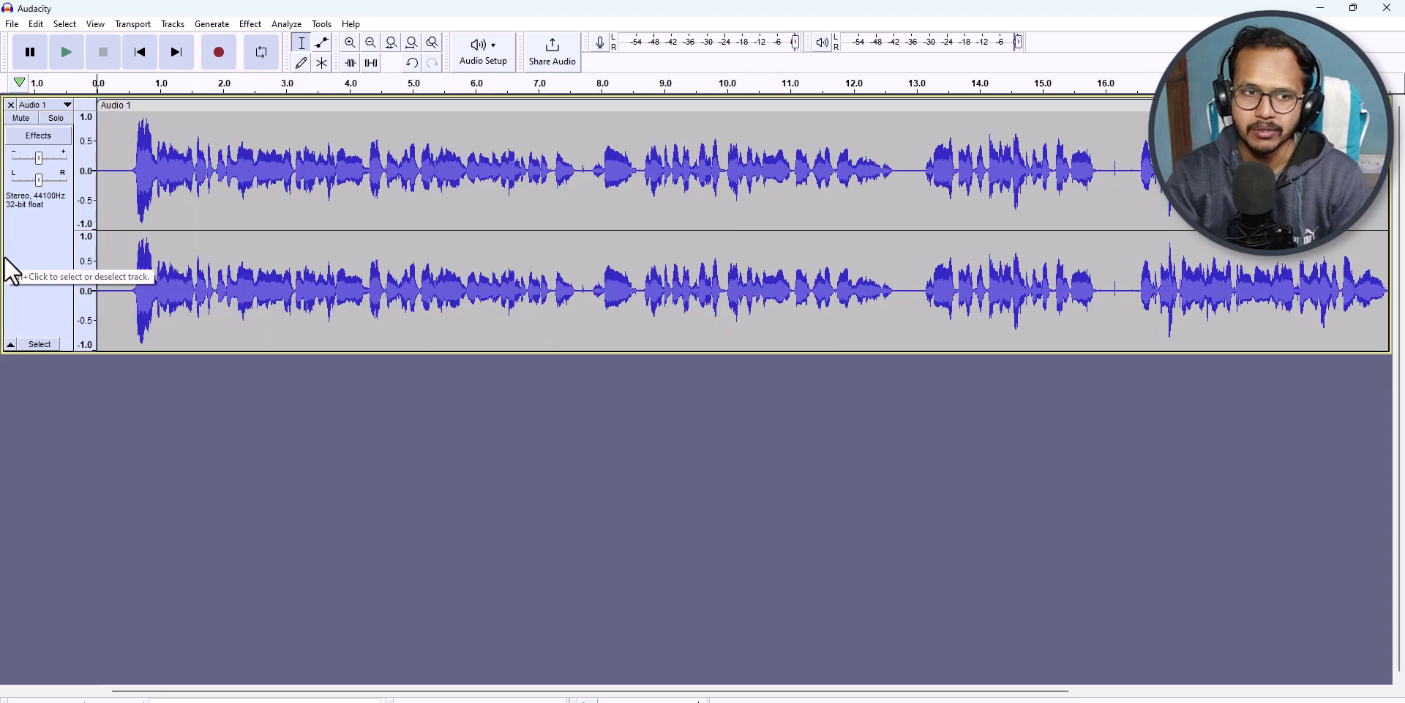
key("ctrl+a")
key("ctrl+3")
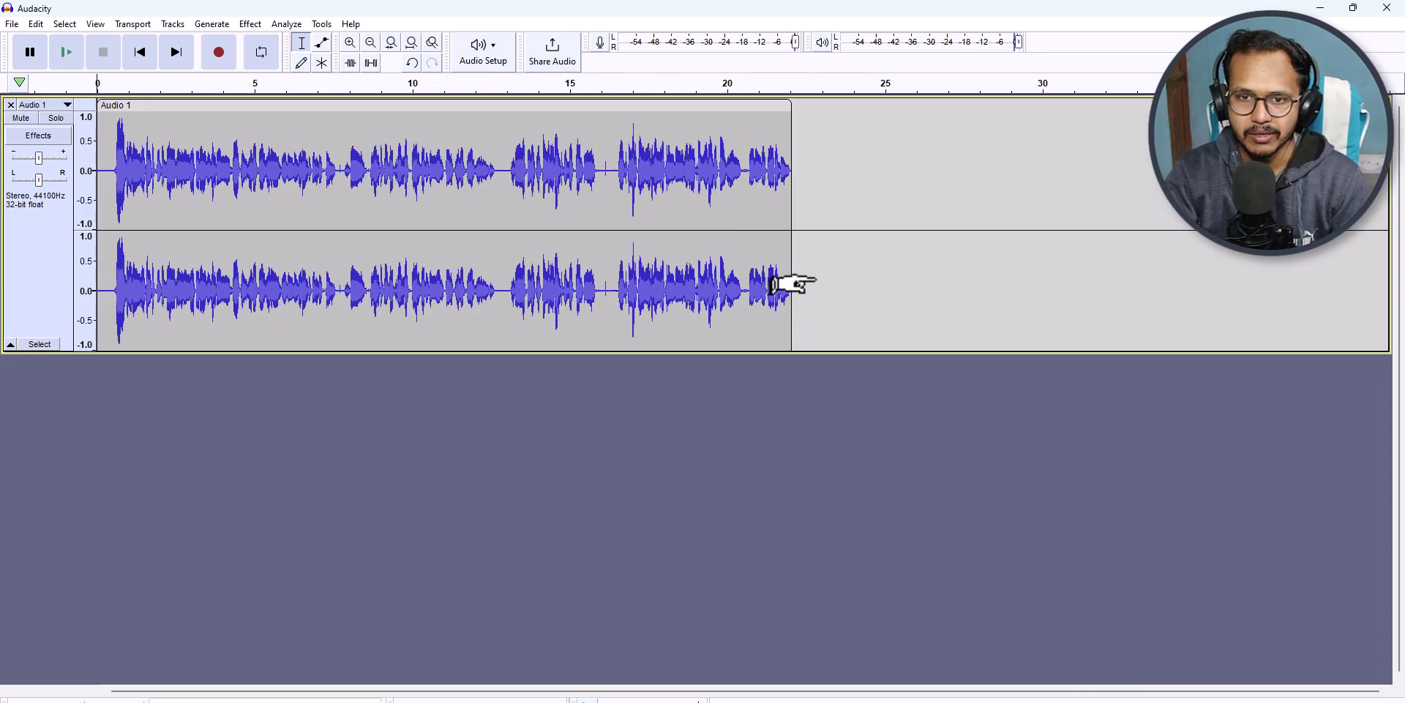
left_click(103, 289)
key("ctrl+1")
key("ctrl+1")
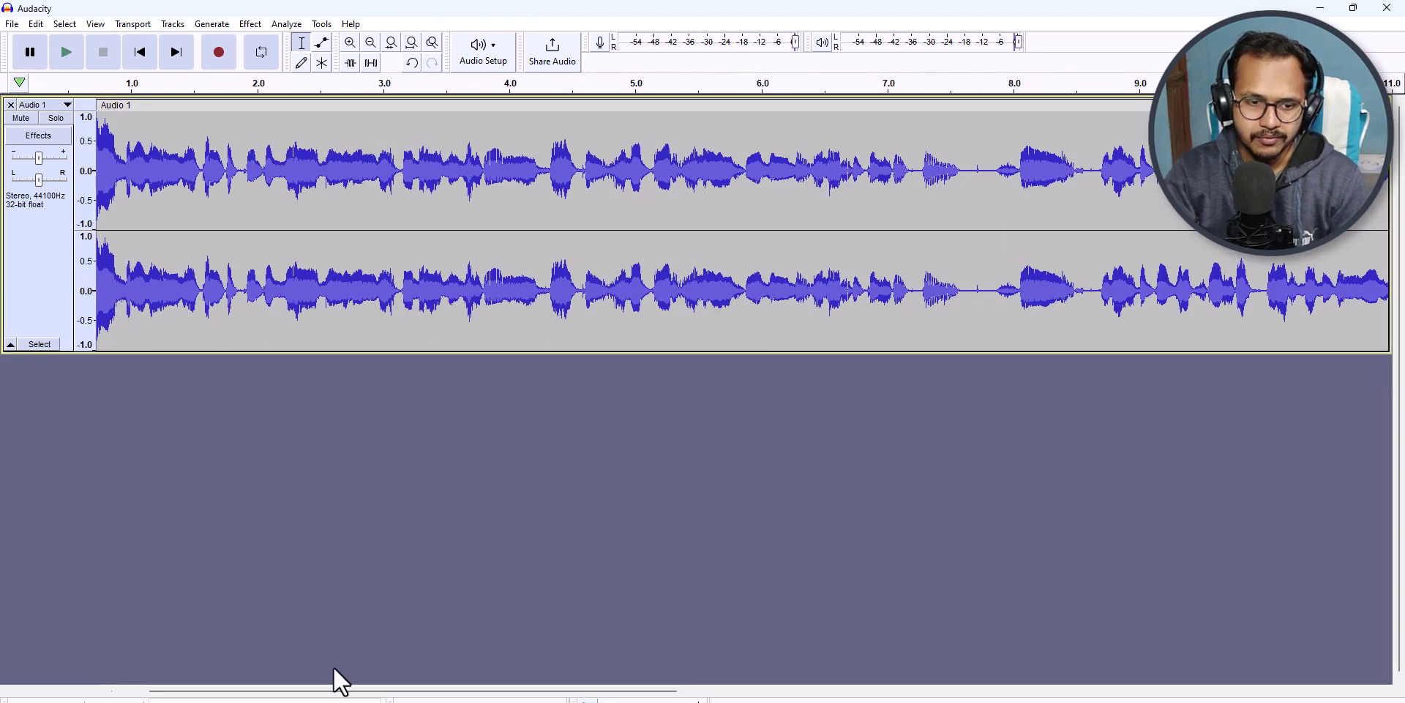
left_click_drag(336, 690, 286, 690)
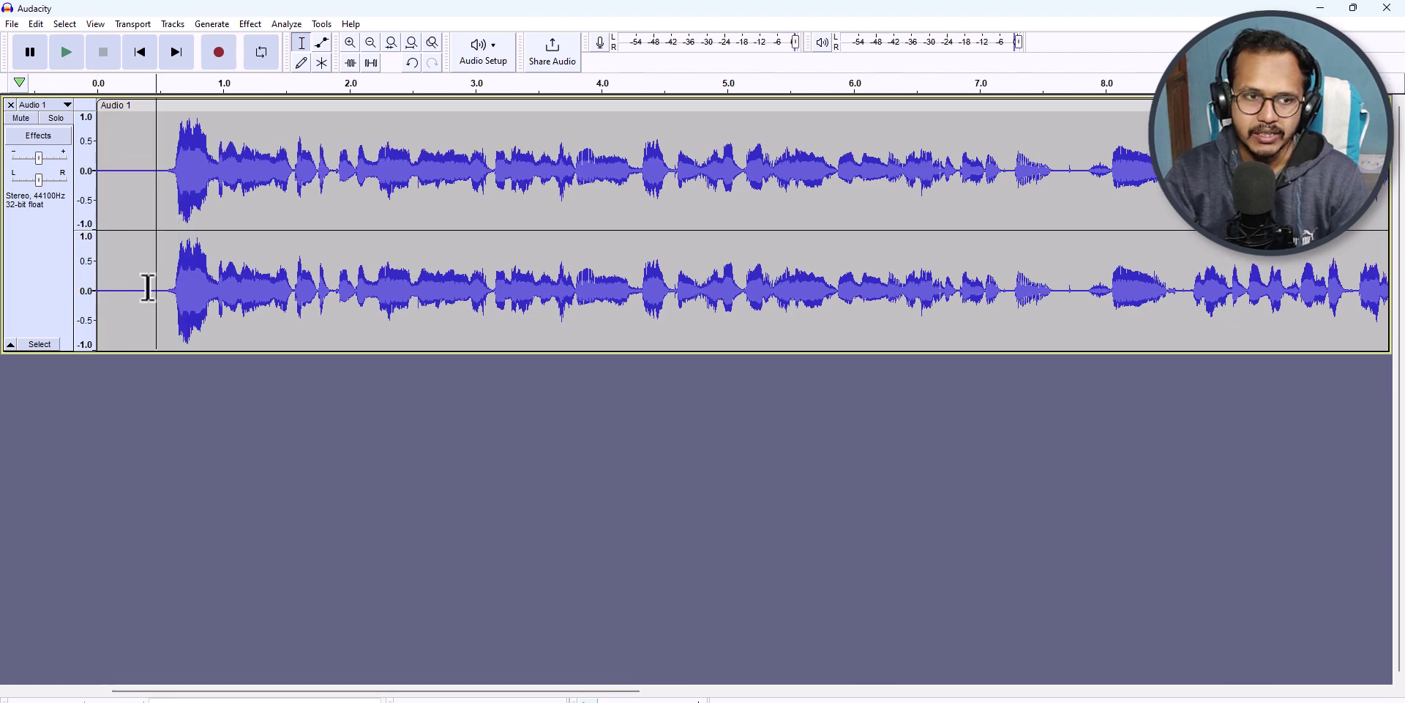
left_click_drag(156, 289, 50, 292)
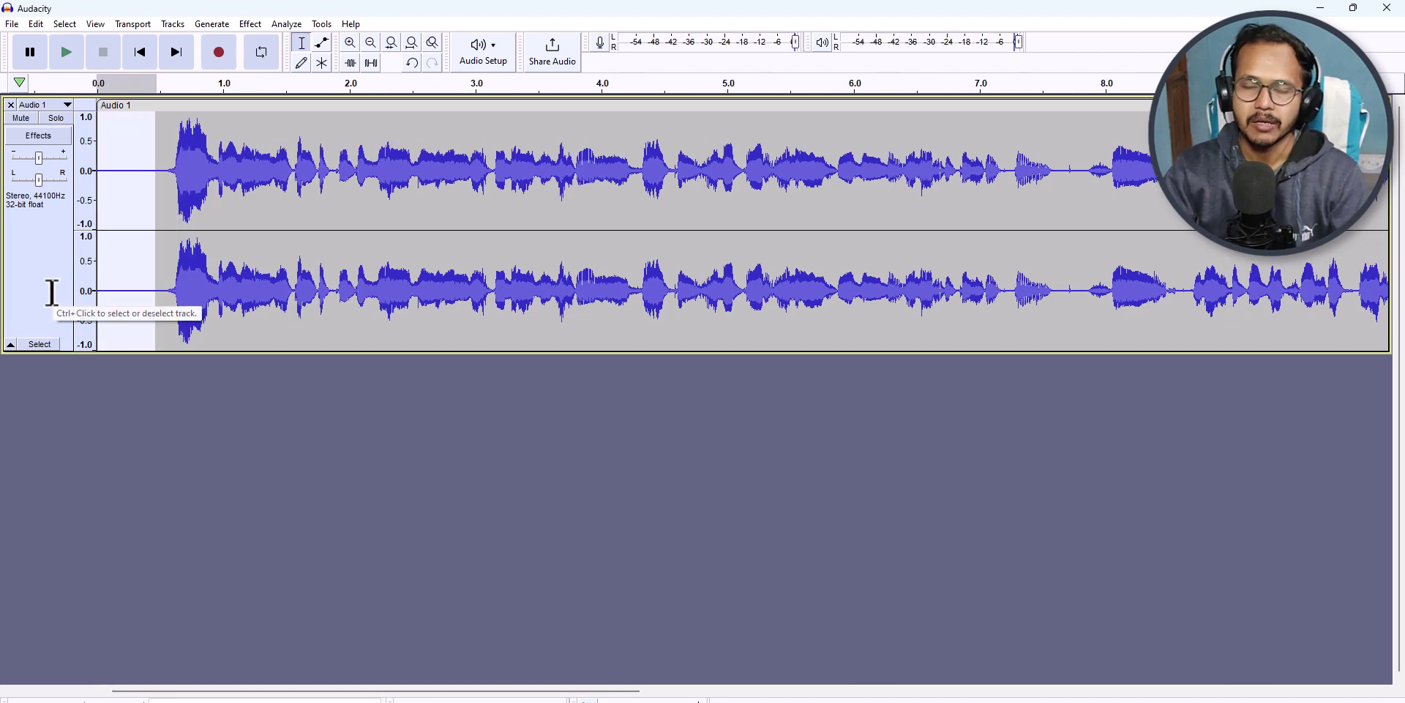